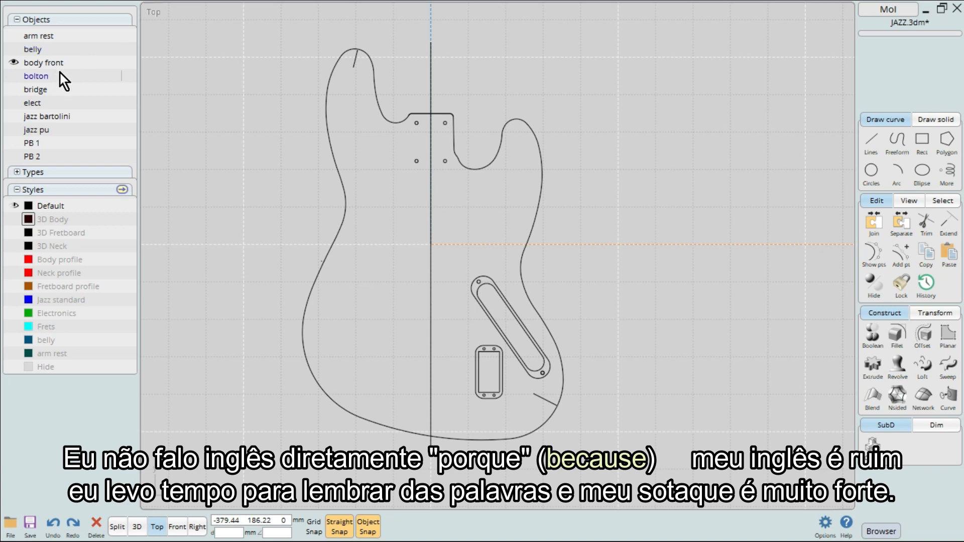
- Delete the slanted slot and rectangular cavity outlines with their screw holes, plus the four neck bolt holes
{"action": "right_click_drag", "start_coordinate": [210, 194], "coordinate": [215, 179]}
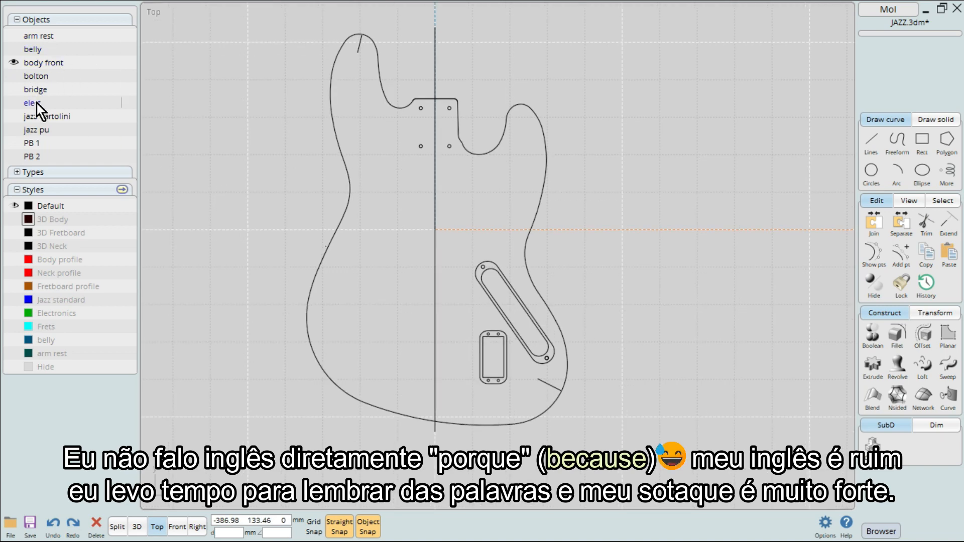
{"action": "scroll", "coordinate": [513, 270], "scroll_direction": "up", "scroll_amount": 3}
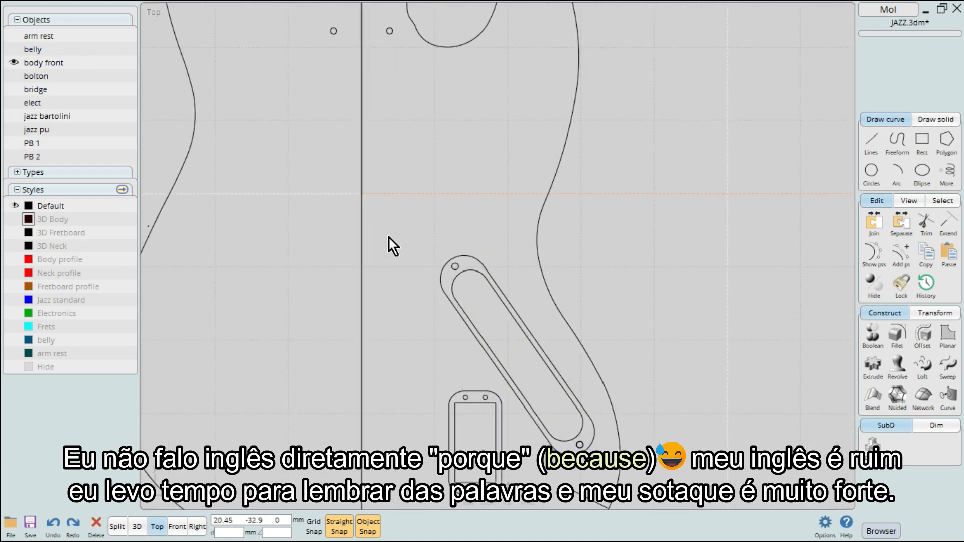
{"action": "left_click_drag", "start_coordinate": [388, 236], "coordinate": [627, 509]}
{"action": "key", "text": "Delete"}
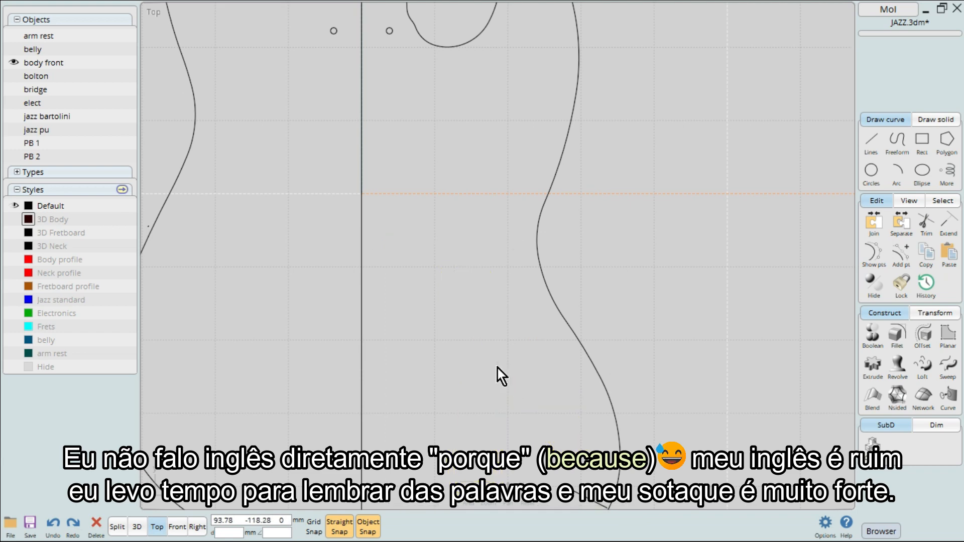
{"action": "scroll", "coordinate": [498, 373], "scroll_direction": "down", "scroll_amount": 3}
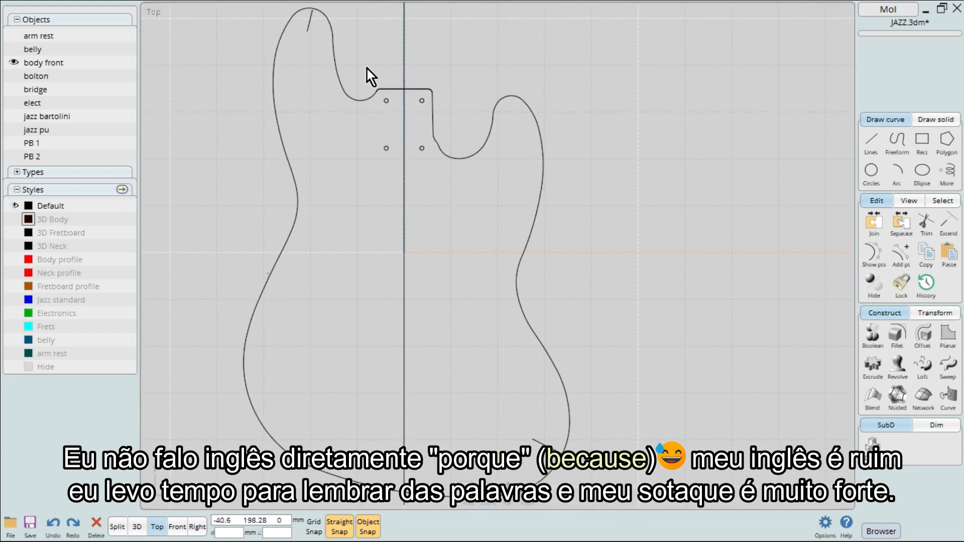
{"action": "left_click_drag", "start_coordinate": [367, 68], "coordinate": [432, 180]}
{"action": "key", "text": "Delete"}
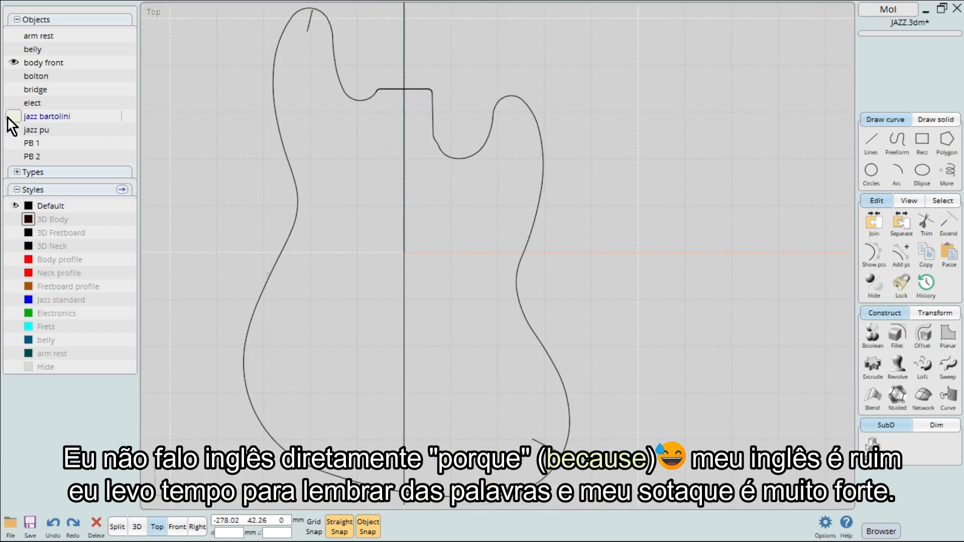
- Rename the short line at the body's lower edge as jack and hide it
{"action": "left_click", "coordinate": [540, 441]}
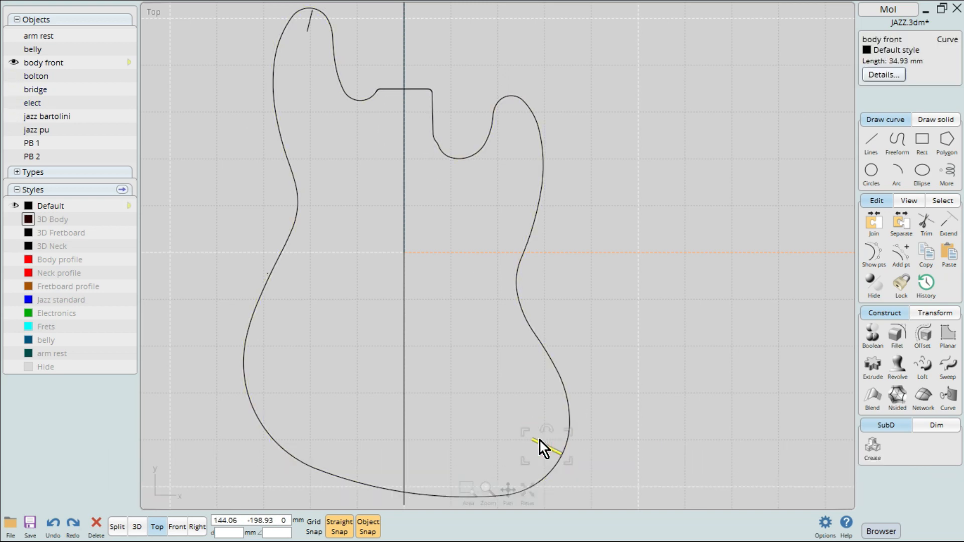
{"action": "left_click", "coordinate": [873, 40]}
{"action": "type", "text": "ja"}
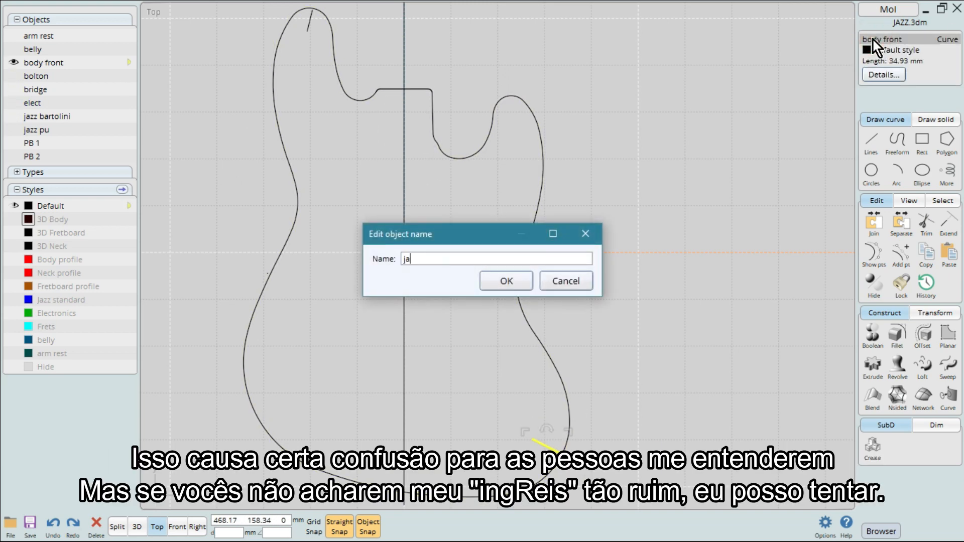
{"action": "type", "text": "ck"}
{"action": "key", "text": "Return"}
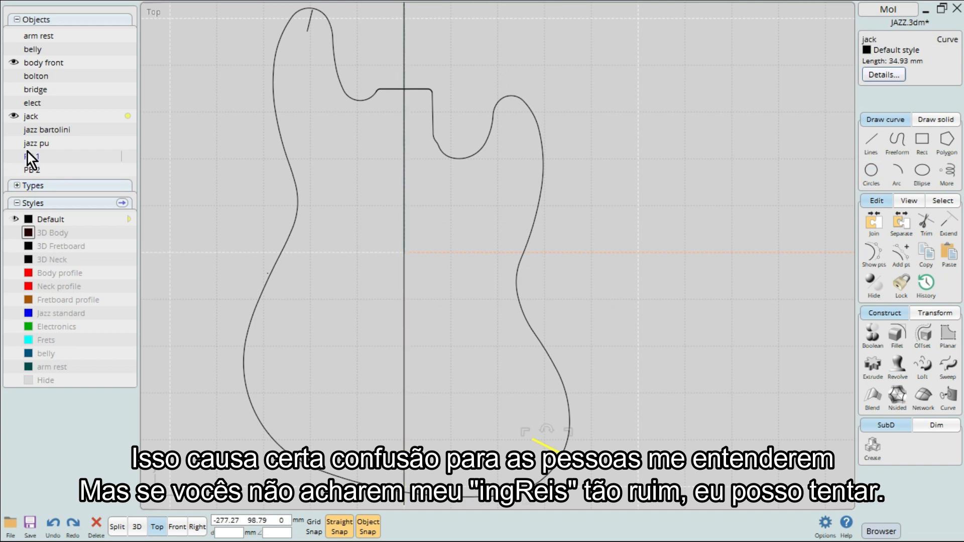
{"action": "left_click", "coordinate": [29, 120]}
- Delete the short line at the tip of the upper horn
{"action": "left_click", "coordinate": [306, 28]}
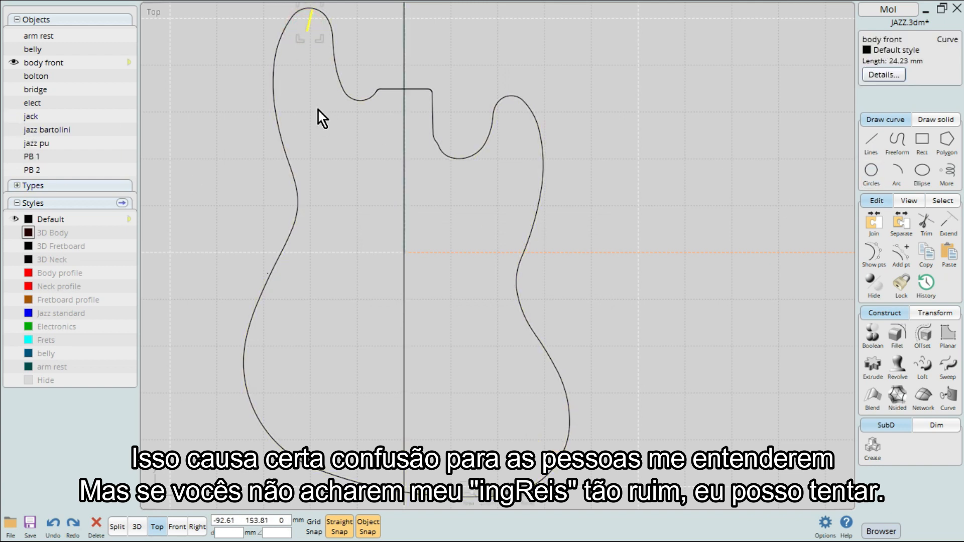
{"action": "left_click", "coordinate": [319, 111]}
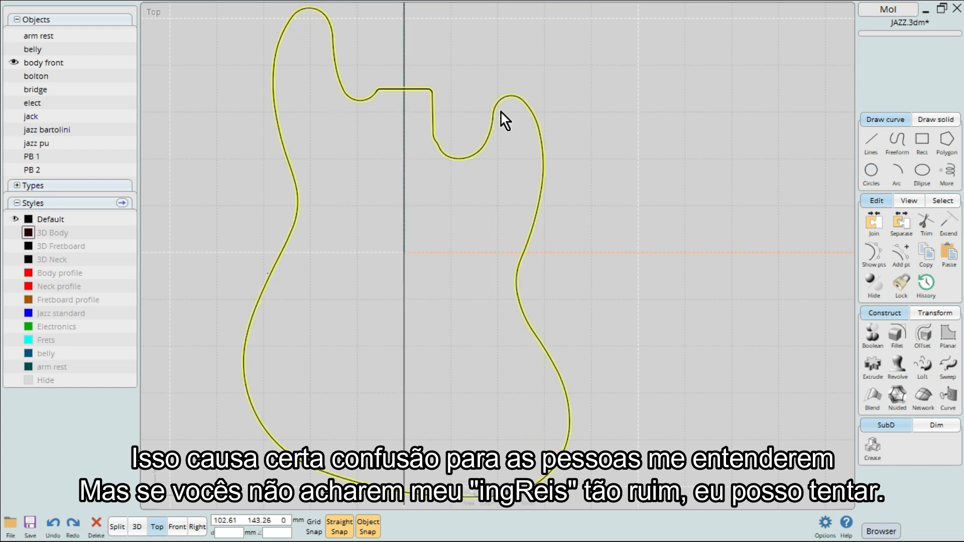
{"action": "scroll", "coordinate": [500, 117], "scroll_direction": "up", "scroll_amount": 3}
{"action": "scroll", "coordinate": [519, 241], "scroll_direction": "down", "scroll_amount": 6}
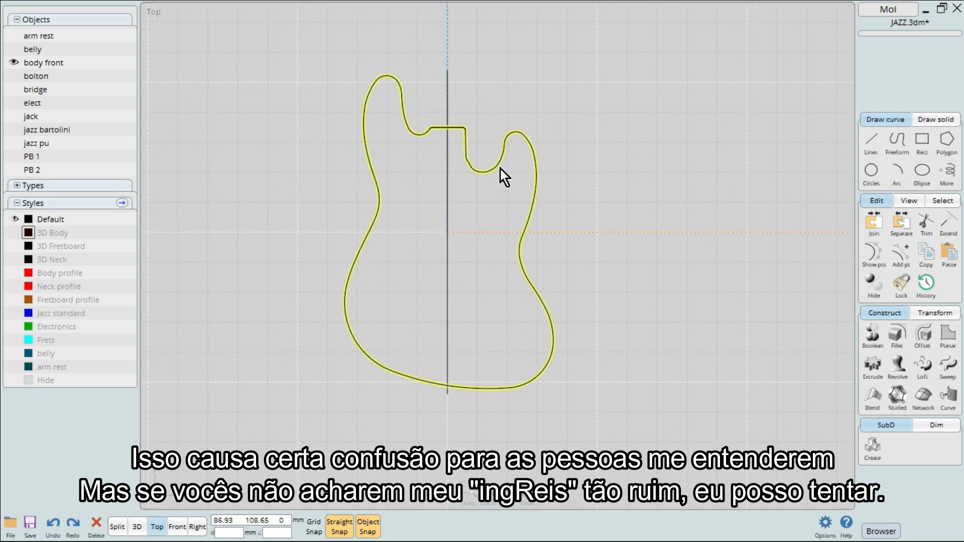
- Rename the vertical centerline as hide and assign it the Hide style
{"action": "left_click", "coordinate": [449, 221]}
{"action": "left_click", "coordinate": [874, 40]}
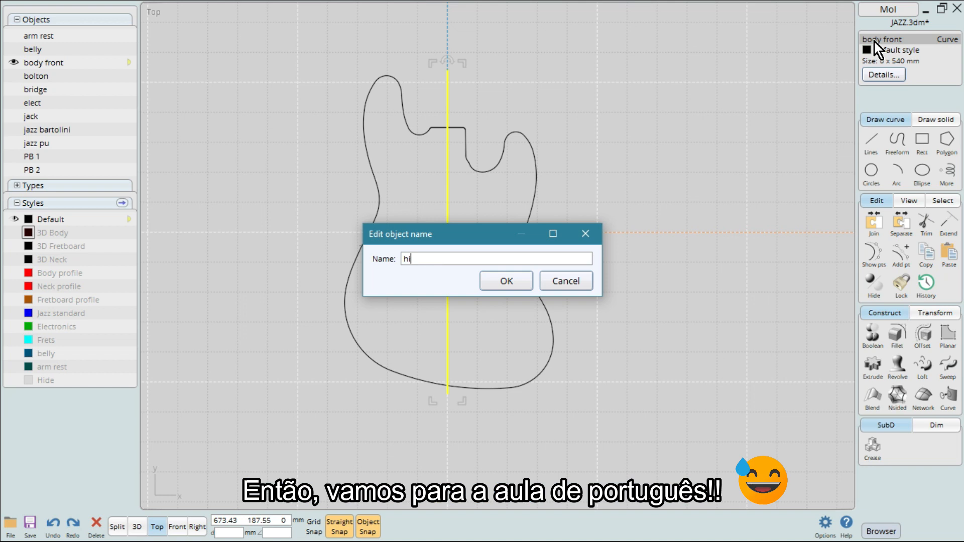
{"action": "type", "text": "de"}
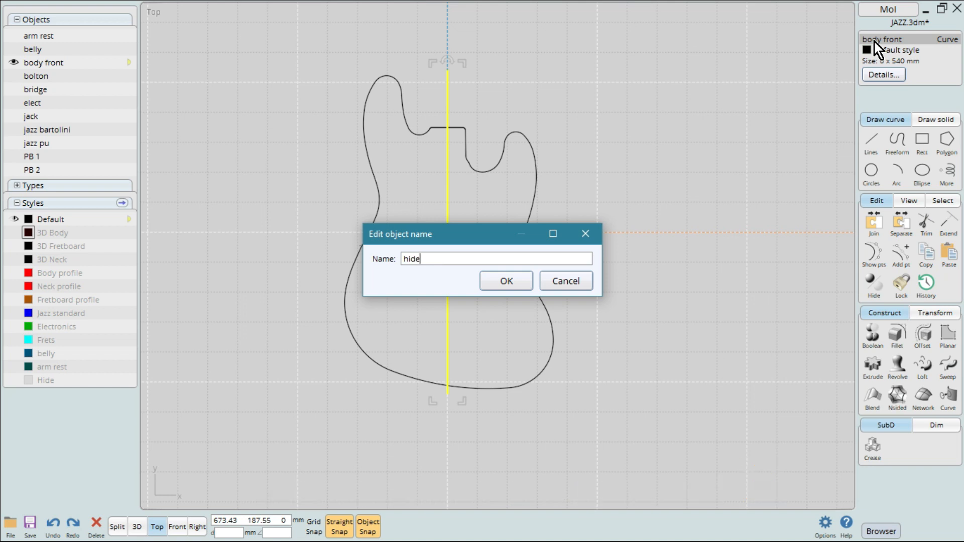
{"action": "key", "text": "Return"}
{"action": "left_click", "coordinate": [896, 50]}
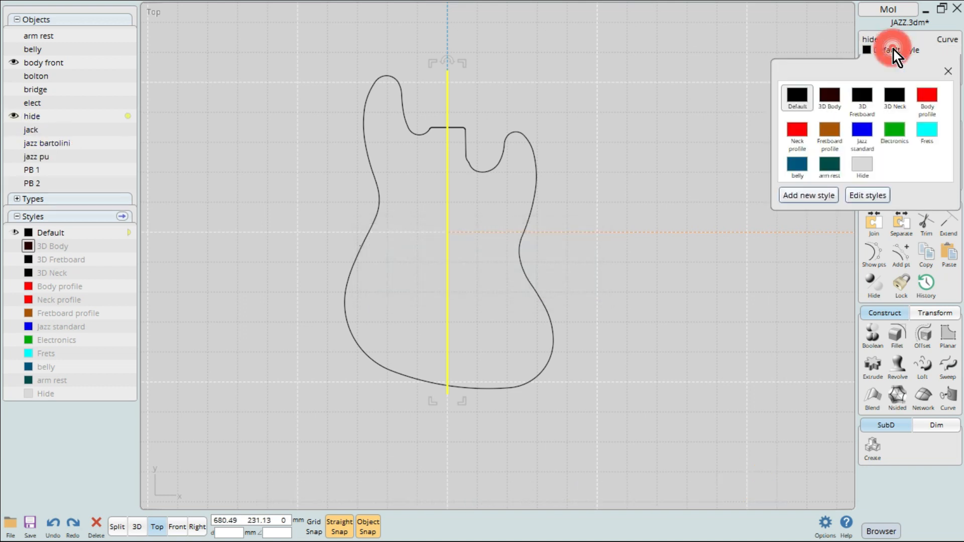
{"action": "left_click", "coordinate": [867, 160]}
{"action": "left_click", "coordinate": [224, 121]}
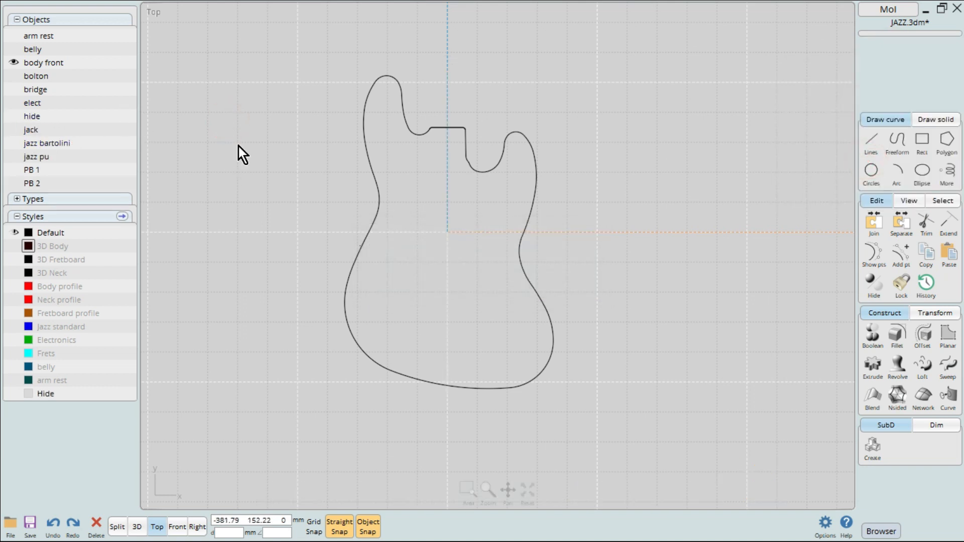
- Extrude the closed body front outline 45 mm in the 3D view
{"action": "right_click_drag", "start_coordinate": [458, 176], "coordinate": [490, 248]}
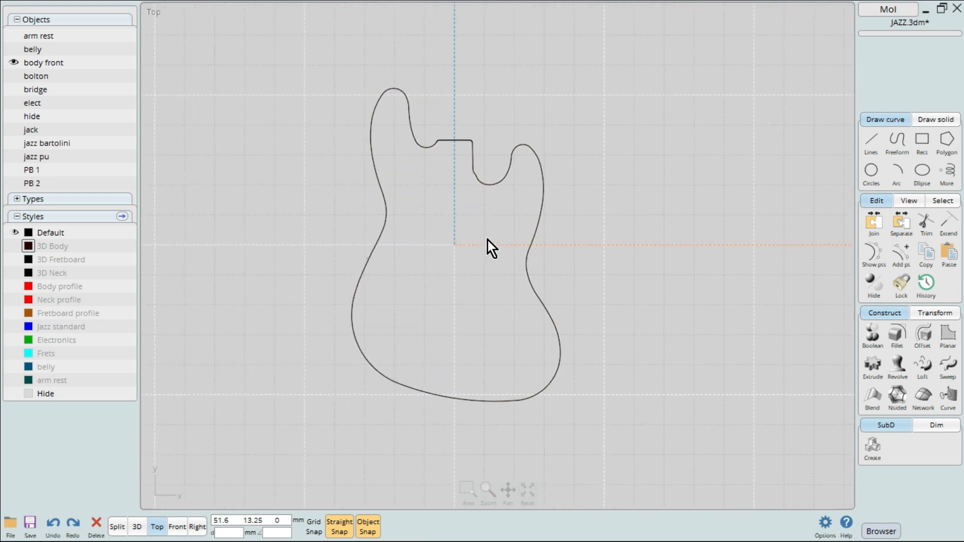
{"action": "left_click", "coordinate": [510, 202]}
{"action": "left_click", "coordinate": [137, 525]}
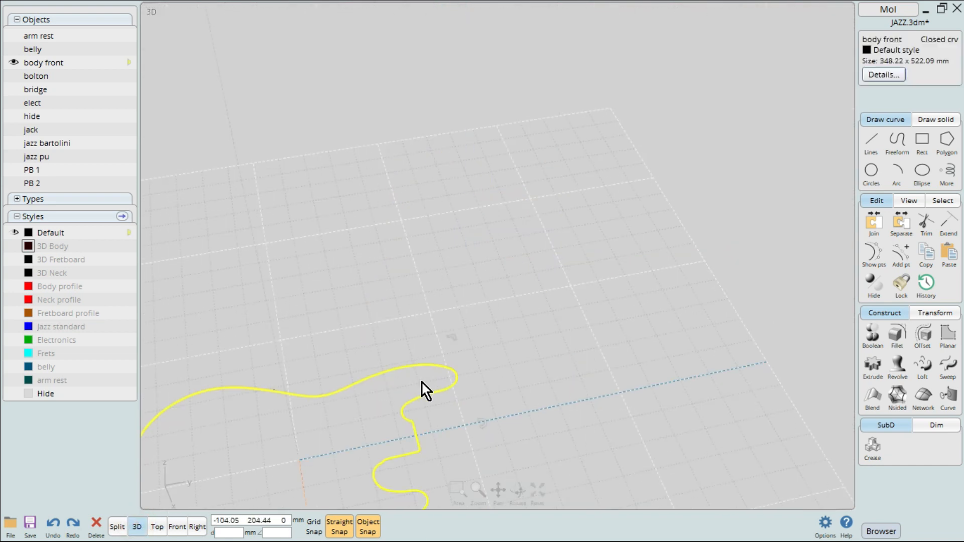
{"action": "left_click", "coordinate": [873, 366]}
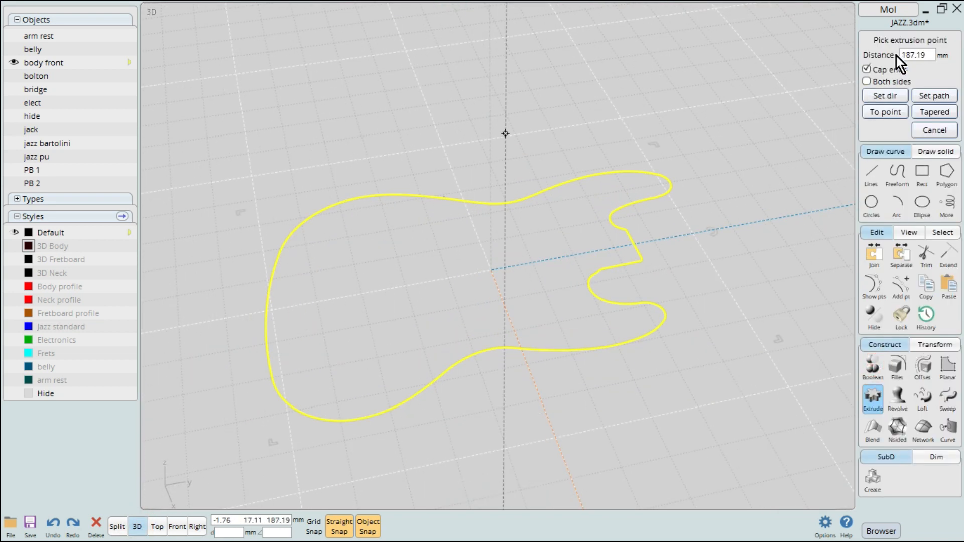
{"action": "left_click", "coordinate": [923, 55]}
{"action": "left_click", "coordinate": [870, 113]}
{"action": "left_click", "coordinate": [905, 169]}
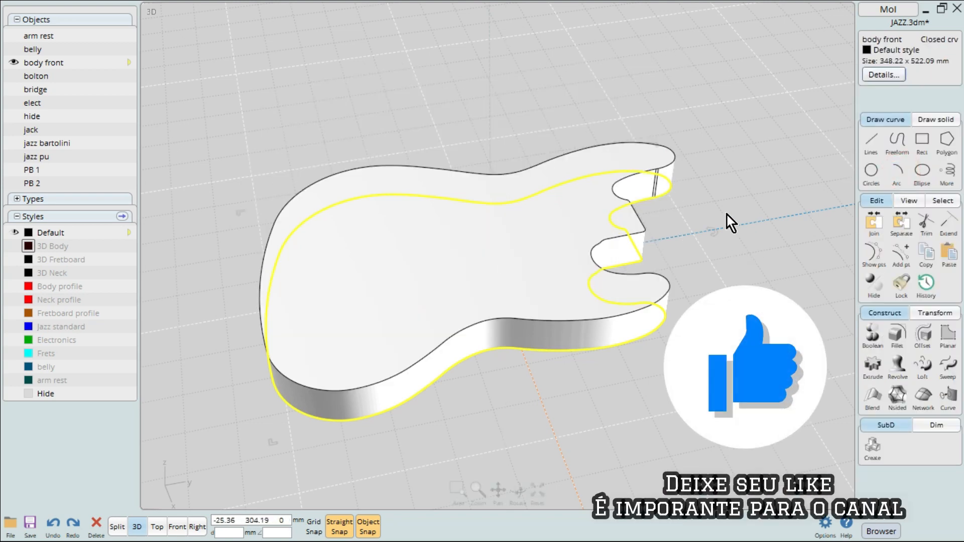
- Inspect the lower edges of the body's neck pocket corner and show the control points of the outline
{"action": "left_click", "coordinate": [711, 234]}
{"action": "right_click_drag", "start_coordinate": [712, 246], "coordinate": [643, 254]}
{"action": "scroll", "coordinate": [537, 281], "scroll_direction": "up", "scroll_amount": 5}
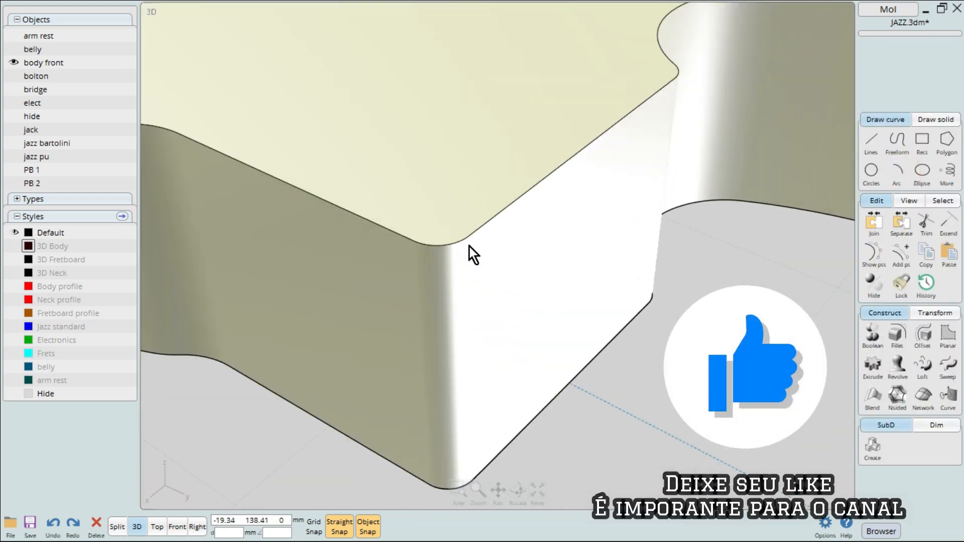
{"action": "left_click", "coordinate": [465, 240]}
{"action": "left_click", "coordinate": [623, 426]}
{"action": "left_click", "coordinate": [564, 393]}
{"action": "middle_click_drag", "start_coordinate": [435, 457], "coordinate": [541, 224]}
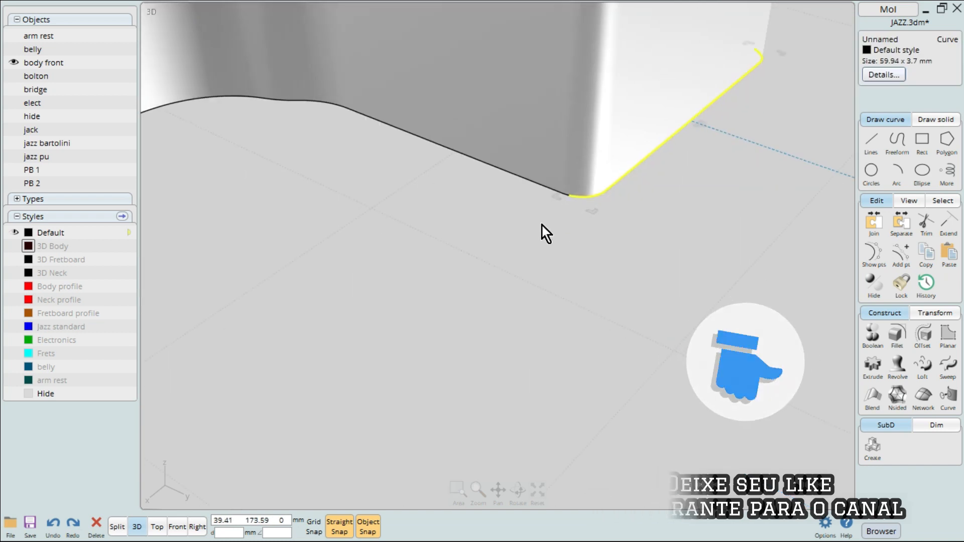
{"action": "left_click", "coordinate": [505, 171]}
{"action": "left_click", "coordinate": [880, 248]}
{"action": "scroll", "coordinate": [600, 220], "scroll_direction": "up", "scroll_amount": 6}
{"action": "scroll", "coordinate": [596, 167], "scroll_direction": "down", "scroll_amount": 2}
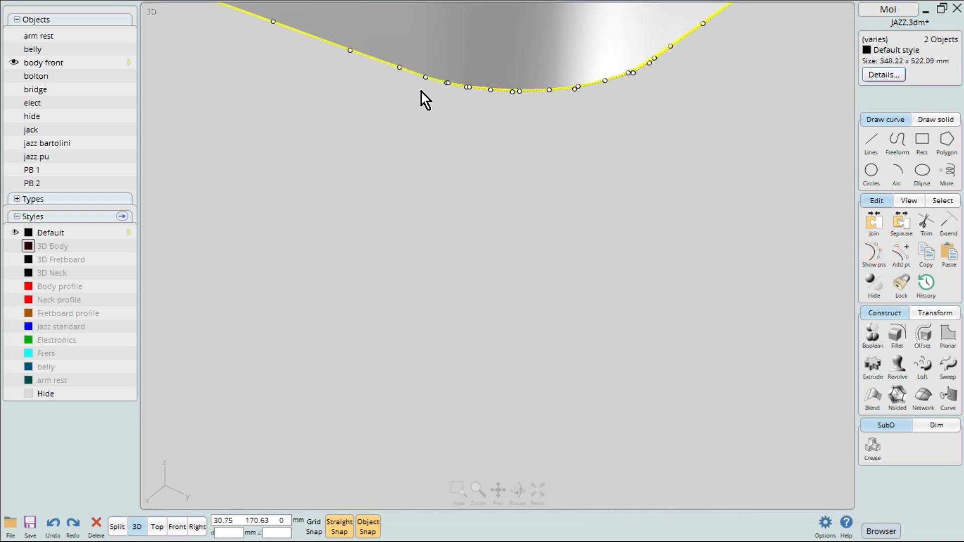
{"action": "scroll", "coordinate": [448, 82], "scroll_direction": "up", "scroll_amount": 3}
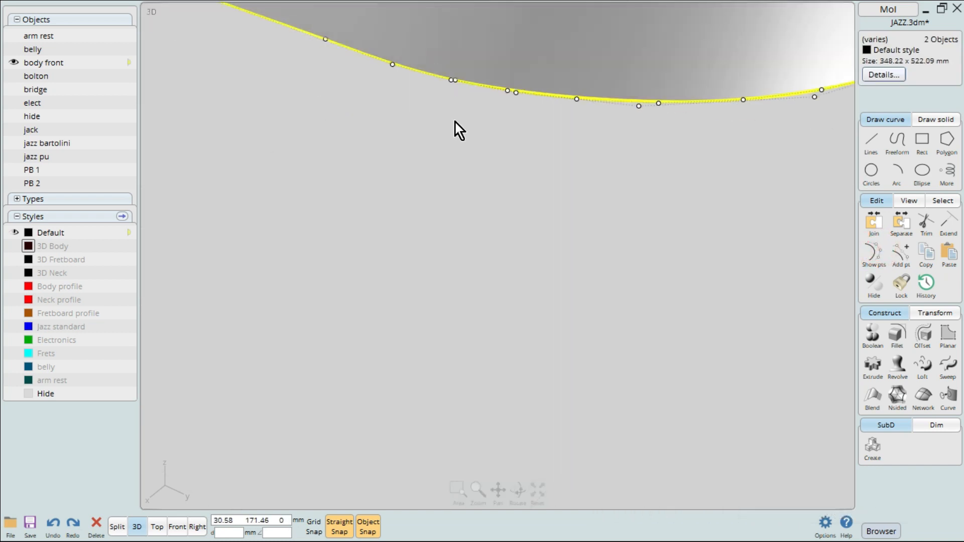
- Examine the closely spaced control points around the neck pocket corner by selecting individual ones
{"action": "left_click", "coordinate": [454, 85]}
{"action": "left_click_drag", "start_coordinate": [523, 492], "coordinate": [578, 31]}
{"action": "left_click", "coordinate": [530, 134]}
{"action": "left_click", "coordinate": [531, 124]}
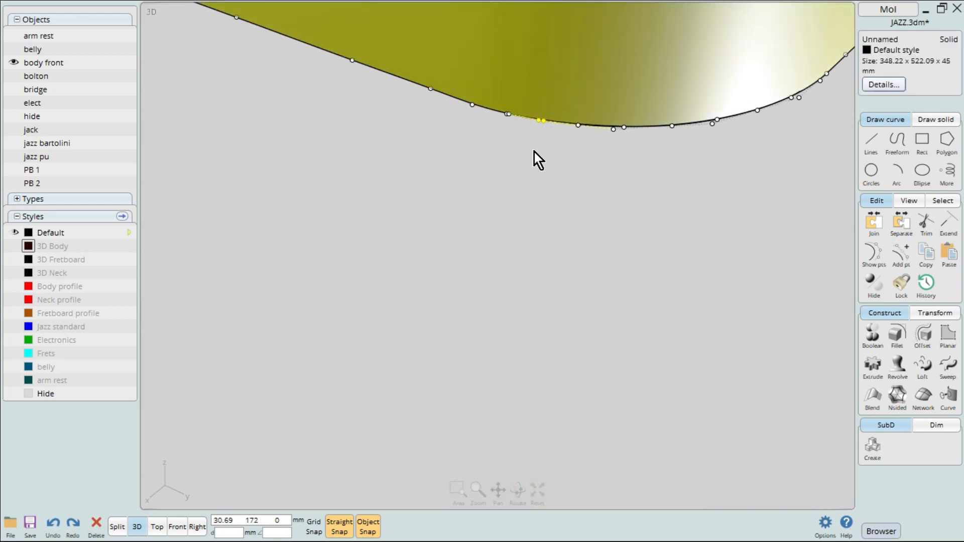
{"action": "left_click", "coordinate": [506, 138]}
{"action": "left_click_drag", "start_coordinate": [488, 139], "coordinate": [524, 105]}
{"action": "scroll", "coordinate": [610, 163], "scroll_direction": "down", "scroll_amount": 1}
{"action": "scroll", "coordinate": [684, 152], "scroll_direction": "up", "scroll_amount": 2}
{"action": "left_click", "coordinate": [691, 148]}
{"action": "left_click_drag", "start_coordinate": [702, 144], "coordinate": [688, 109]}
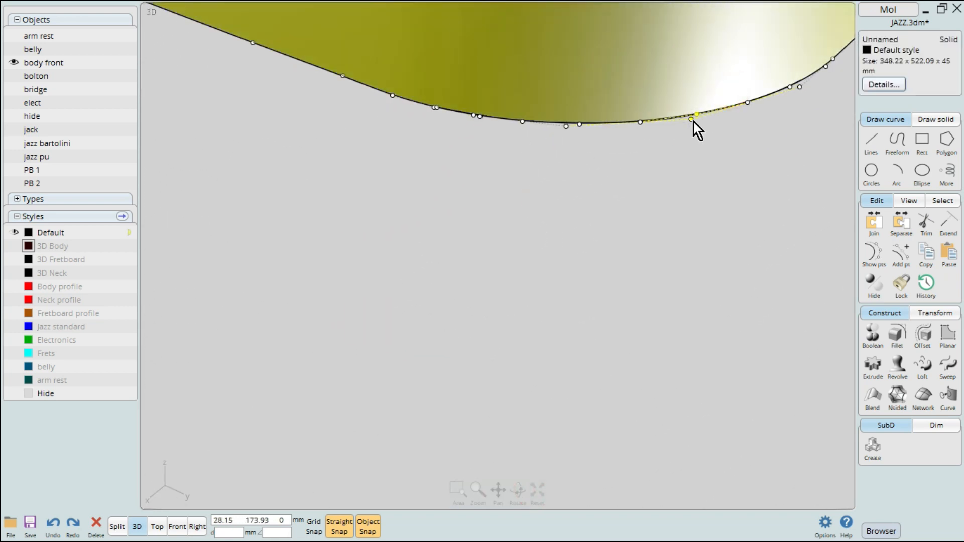
{"action": "left_click_drag", "start_coordinate": [552, 160], "coordinate": [598, 104]}
- Examine the two closely spaced vertical edges on the inner side wall of the upper horn
{"action": "scroll", "coordinate": [601, 125], "scroll_direction": "down", "scroll_amount": 8}
{"action": "mouse_move", "coordinate": [671, 113]}
{"action": "right_mouse_down"}
{"action": "mouse_move", "coordinate": [646, 128]}
{"action": "mouse_move", "coordinate": [657, 127]}
{"action": "right_mouse_up"}
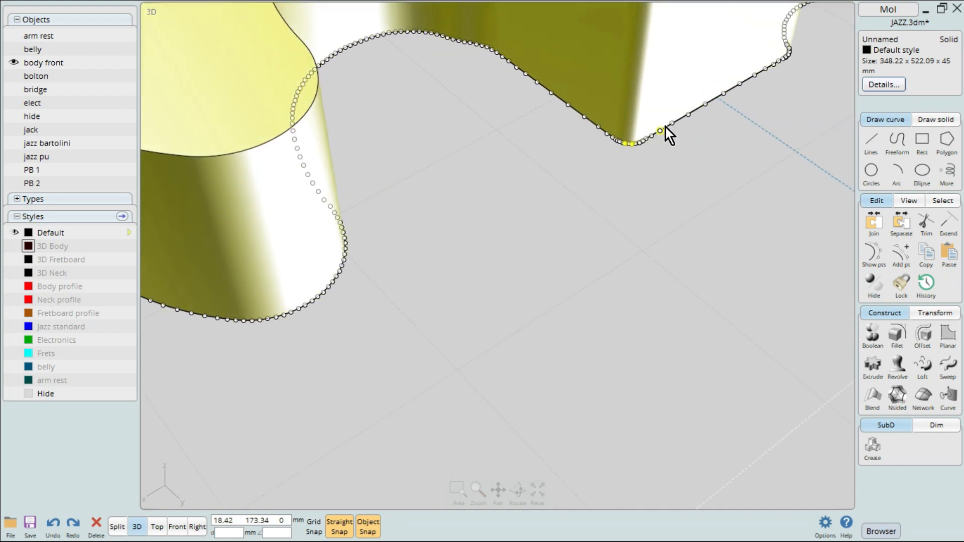
{"action": "middle_click_drag", "start_coordinate": [665, 125], "coordinate": [458, 336]}
{"action": "right_click_drag", "start_coordinate": [639, 282], "coordinate": [665, 258]}
{"action": "scroll", "coordinate": [669, 259], "scroll_direction": "up", "scroll_amount": 4}
{"action": "left_click", "coordinate": [676, 266]}
{"action": "left_click", "coordinate": [698, 201]}
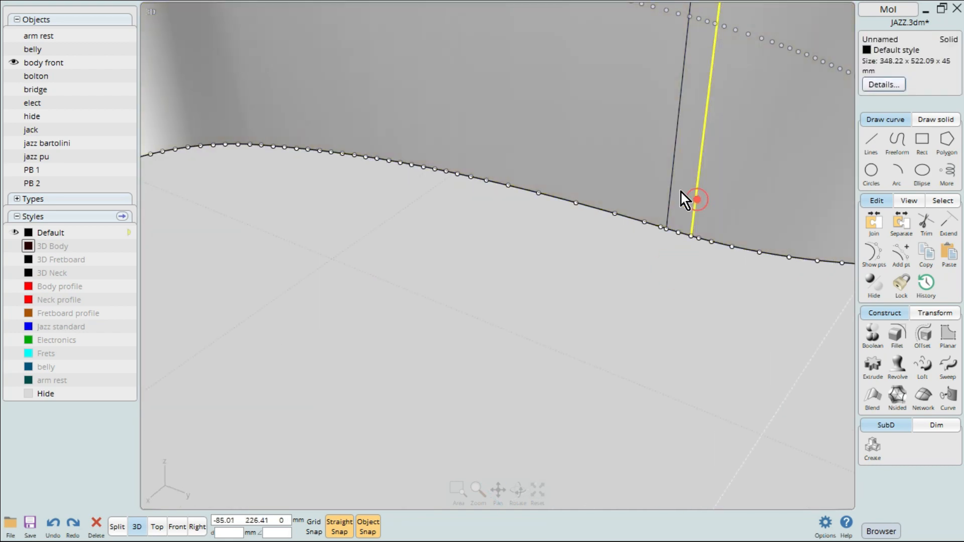
{"action": "left_click", "coordinate": [671, 189]}
{"action": "middle_click_drag", "start_coordinate": [703, 200], "coordinate": [657, 427]}
{"action": "scroll", "coordinate": [646, 246], "scroll_direction": "up", "scroll_amount": 4}
{"action": "middle_click_drag", "start_coordinate": [639, 248], "coordinate": [534, 220]}
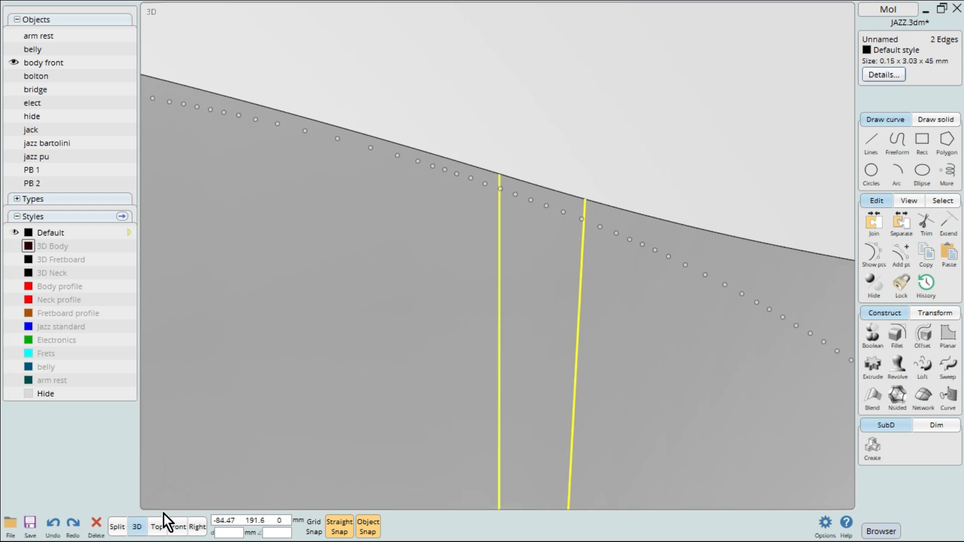
- Examine the distribution of control points around the upper horn in the top view
{"action": "left_click", "coordinate": [156, 523]}
{"action": "scroll", "coordinate": [430, 127], "scroll_direction": "up", "scroll_amount": 10}
{"action": "scroll", "coordinate": [409, 115], "scroll_direction": "down", "scroll_amount": 7}
{"action": "scroll", "coordinate": [369, 90], "scroll_direction": "up", "scroll_amount": 10}
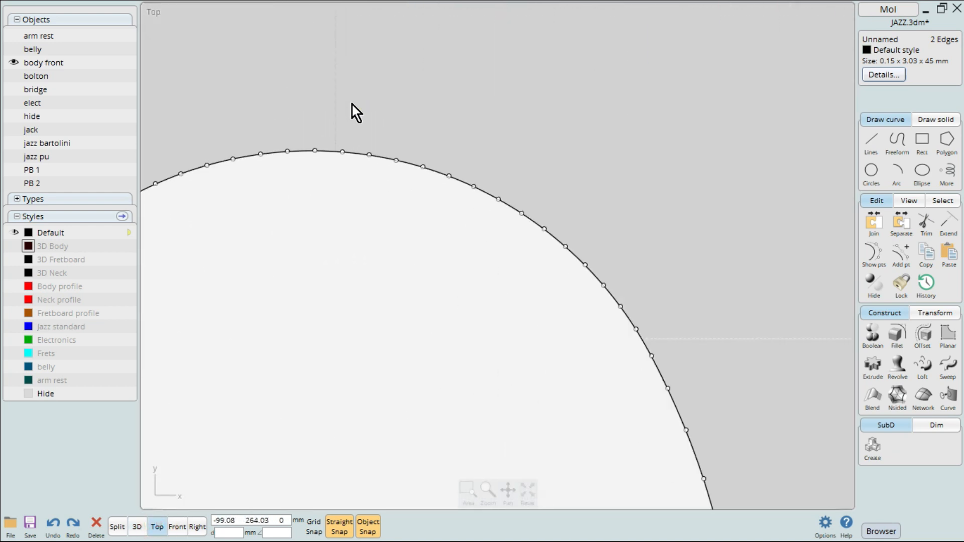
{"action": "scroll", "coordinate": [425, 180], "scroll_direction": "down", "scroll_amount": 7}
{"action": "scroll", "coordinate": [454, 190], "scroll_direction": "up", "scroll_amount": 5}
{"action": "scroll", "coordinate": [533, 246], "scroll_direction": "down", "scroll_amount": 8}
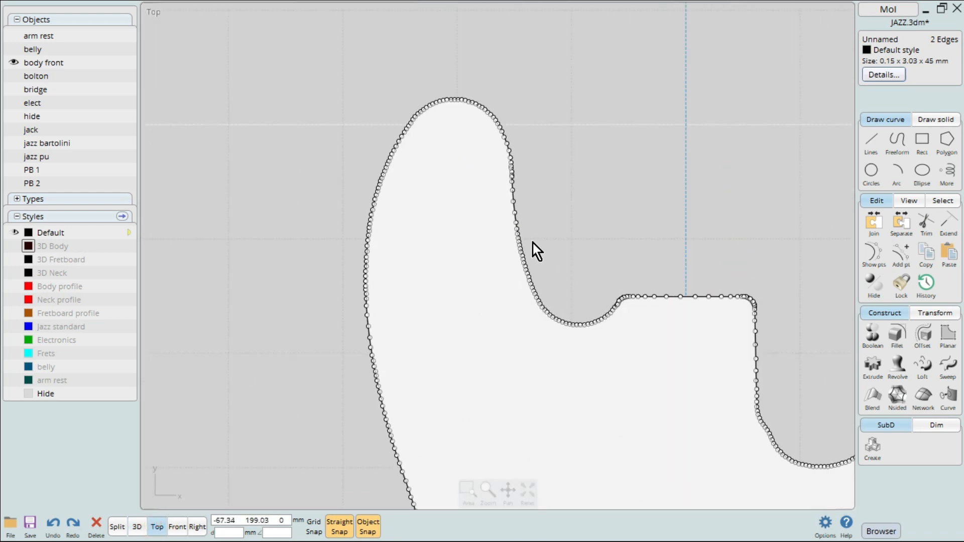
- Dimension the horizontal offset between the top ends of the two close edges on the upper horn in the split view
{"action": "left_click", "coordinate": [118, 527]}
{"action": "left_click", "coordinate": [937, 425]}
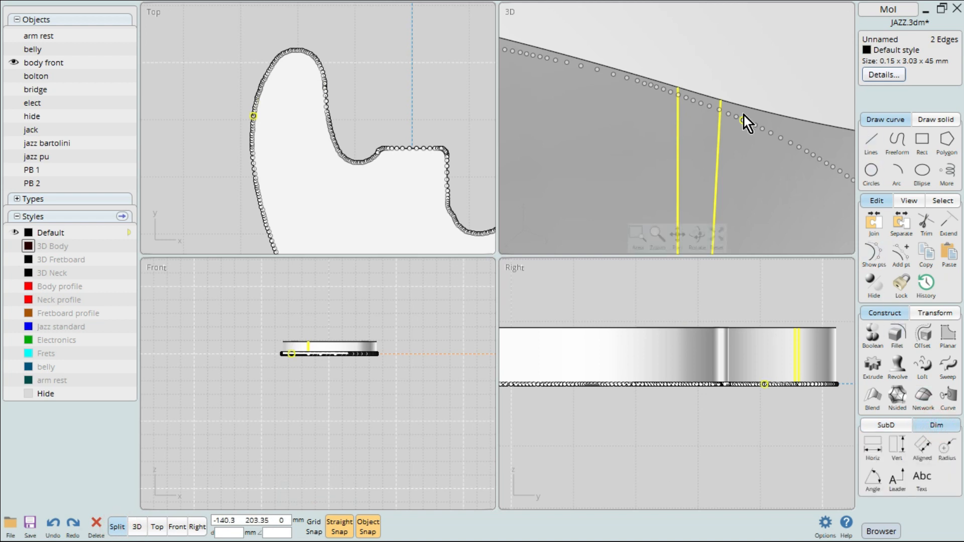
{"action": "left_click", "coordinate": [874, 445]}
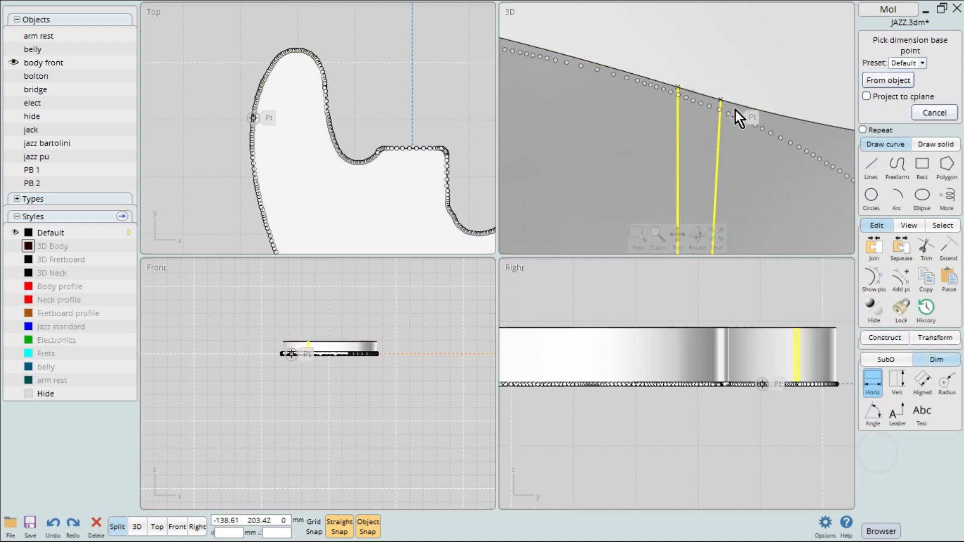
{"action": "left_click", "coordinate": [728, 104]}
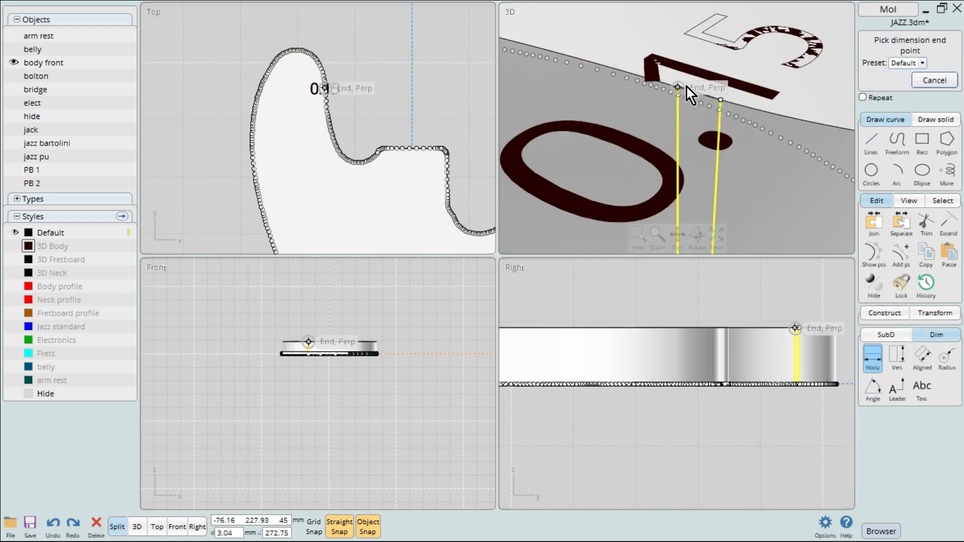
{"action": "left_click", "coordinate": [687, 87]}
{"action": "left_click", "coordinate": [722, 77]}
{"action": "right_click_drag", "start_coordinate": [722, 77], "coordinate": [821, 173]}
{"action": "scroll", "coordinate": [724, 92], "scroll_direction": "down", "scroll_amount": 8}
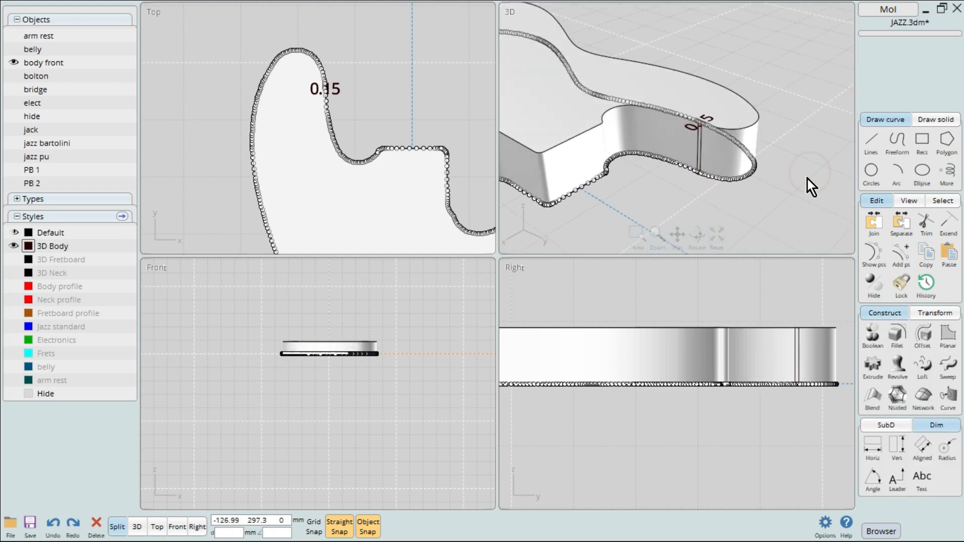
- Undo the horizontal dimension and hide the outline's control points
{"action": "key", "text": "ctrl+z"}
{"action": "left_click", "coordinate": [808, 179]}
{"action": "left_click", "coordinate": [870, 246]}
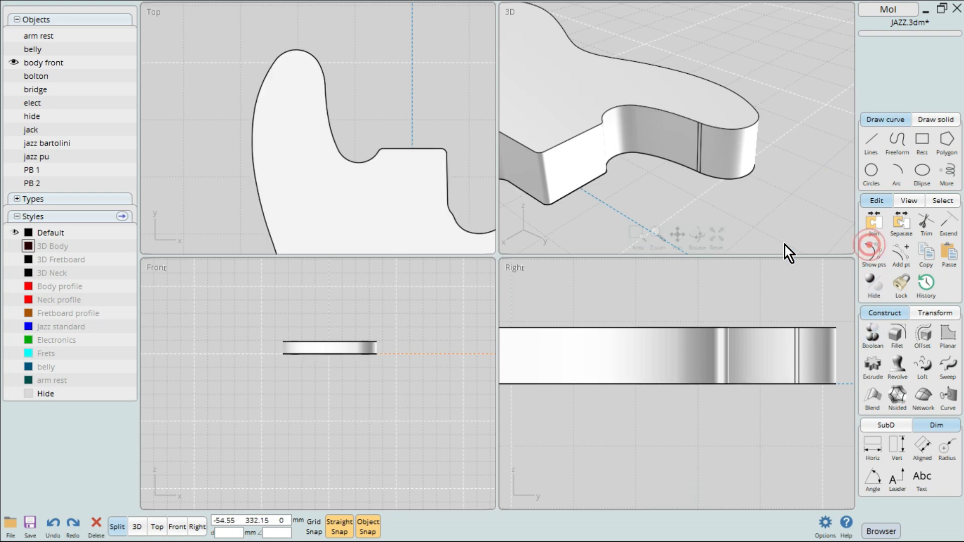
- Try to fillet all edges of the extruded bass body with a 6 mm circular radius
{"action": "scroll", "coordinate": [670, 171], "scroll_direction": "down", "scroll_amount": 4}
{"action": "left_click", "coordinate": [671, 170]}
{"action": "right_click_drag", "start_coordinate": [653, 172], "coordinate": [683, 79]}
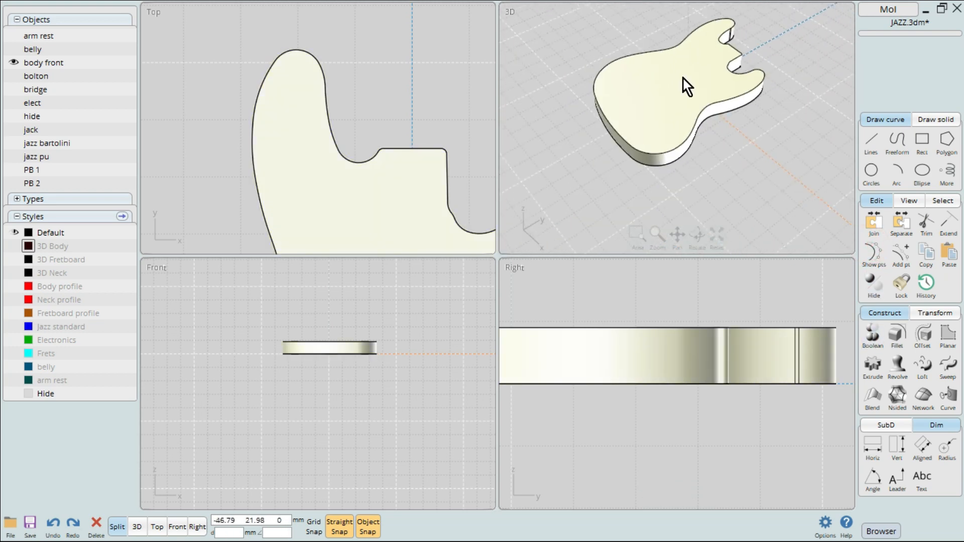
{"action": "left_click", "coordinate": [897, 336]}
{"action": "left_click", "coordinate": [675, 107]}
{"action": "right_click", "coordinate": [678, 112]}
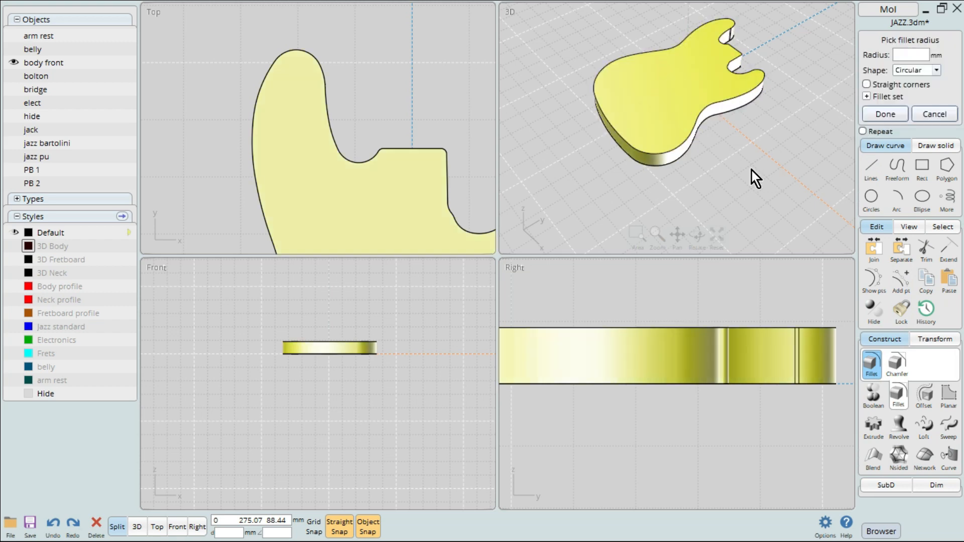
{"action": "left_click", "coordinate": [909, 55]}
{"action": "left_click", "coordinate": [909, 112]}
{"action": "left_click", "coordinate": [899, 168]}
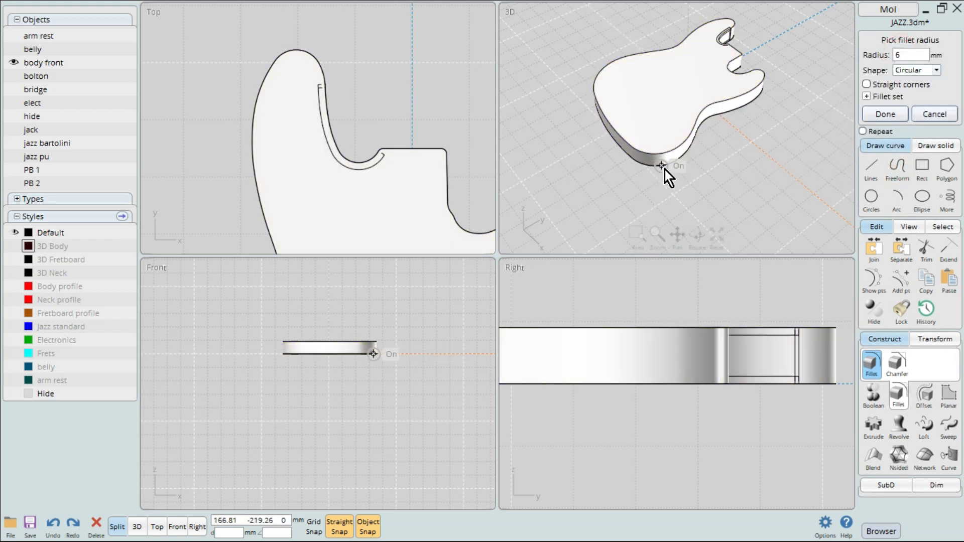
- Examine the fillet result around the upper horn in the full 3D view and cancel the fillet command
{"action": "left_click", "coordinate": [137, 527]}
{"action": "right_click_drag", "start_coordinate": [638, 136], "coordinate": [569, 194]}
{"action": "scroll", "coordinate": [609, 218], "scroll_direction": "up", "scroll_amount": 3}
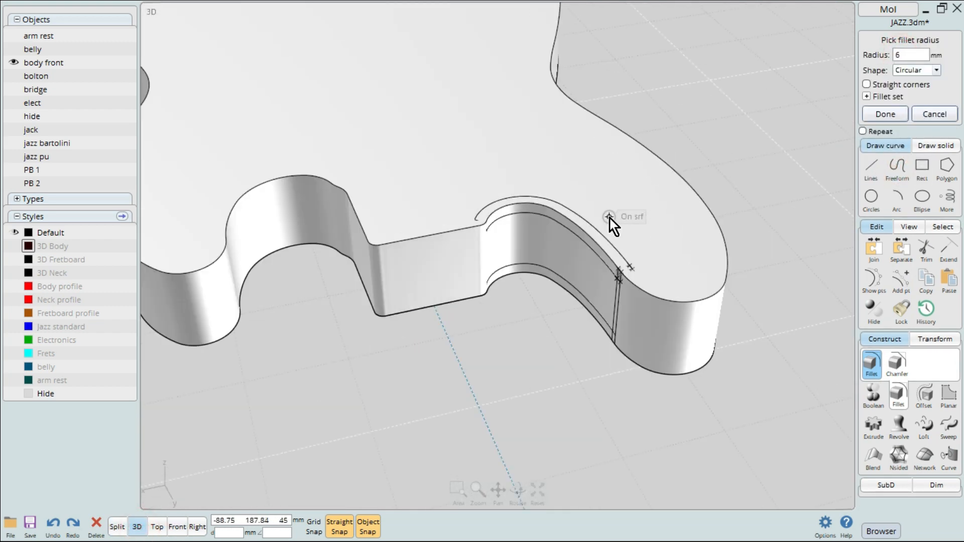
{"action": "scroll", "coordinate": [610, 218], "scroll_direction": "down", "scroll_amount": 3}
{"action": "left_click", "coordinate": [934, 114]}
- Delete the extruded body solid, keeping only the outline curve
{"action": "mouse_move", "coordinate": [318, 194]}
{"action": "right_mouse_down"}
{"action": "mouse_move", "coordinate": [603, 204]}
{"action": "mouse_move", "coordinate": [624, 254]}
{"action": "mouse_move", "coordinate": [472, 225]}
{"action": "right_mouse_up"}
{"action": "left_click", "coordinate": [469, 219]}
{"action": "key", "text": "Delete"}
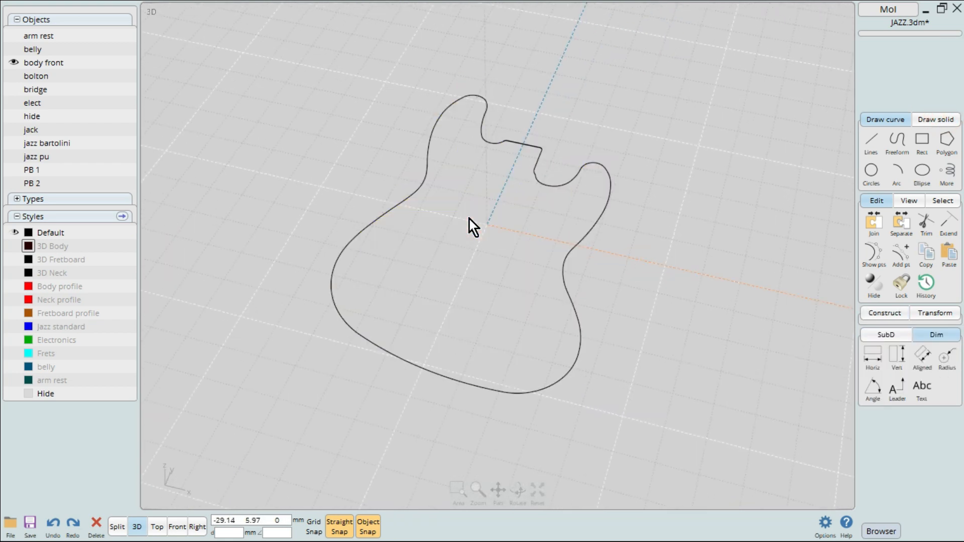
- Draw a corner-to-corner rectangle of about 429 x 585 mm enclosing the body outline in the top view
{"action": "left_click", "coordinate": [157, 526]}
{"action": "right_click_drag", "start_coordinate": [379, 355], "coordinate": [440, 192]}
{"action": "scroll", "coordinate": [476, 228], "scroll_direction": "up", "scroll_amount": 2}
{"action": "right_click_drag", "start_coordinate": [485, 243], "coordinate": [447, 191]}
{"action": "scroll", "coordinate": [447, 190], "scroll_direction": "down", "scroll_amount": 1}
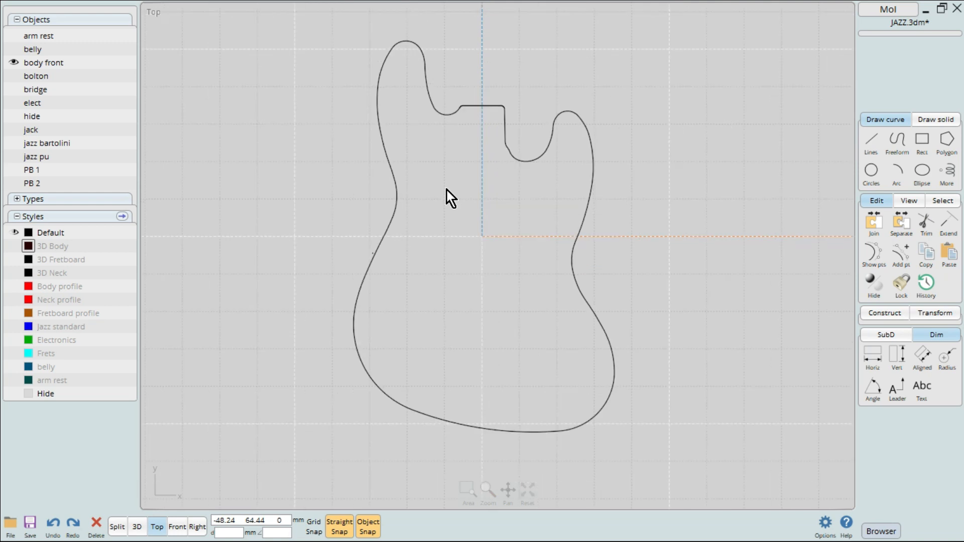
{"action": "left_click", "coordinate": [583, 239]}
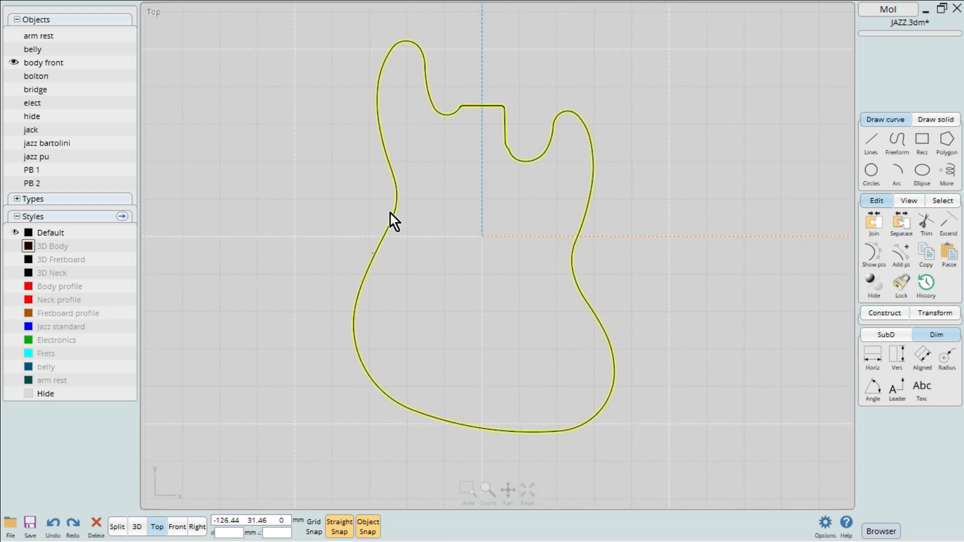
{"action": "left_click", "coordinate": [395, 213]}
{"action": "right_click_drag", "start_coordinate": [407, 209], "coordinate": [377, 219]}
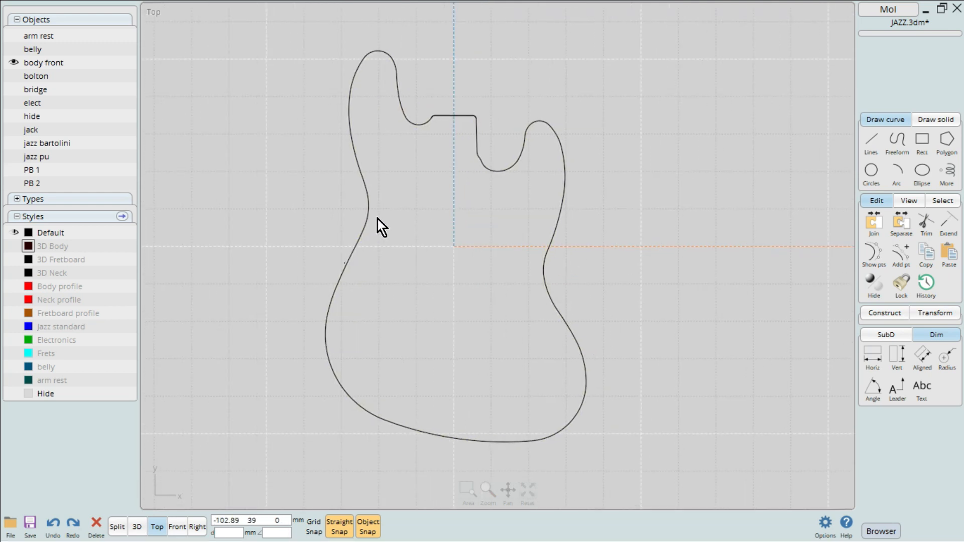
{"action": "scroll", "coordinate": [378, 219], "scroll_direction": "down", "scroll_amount": 1}
{"action": "left_click", "coordinate": [922, 139]}
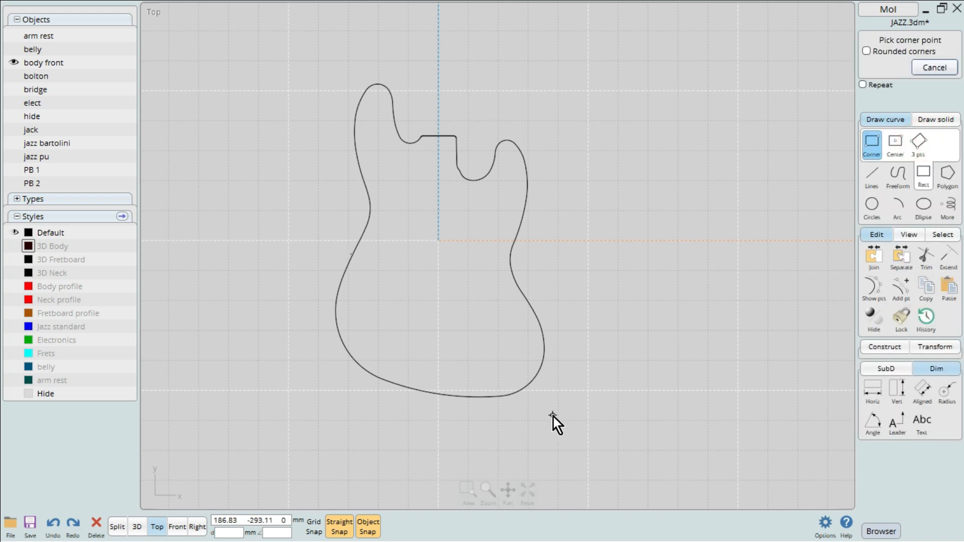
{"action": "left_click", "coordinate": [569, 419]}
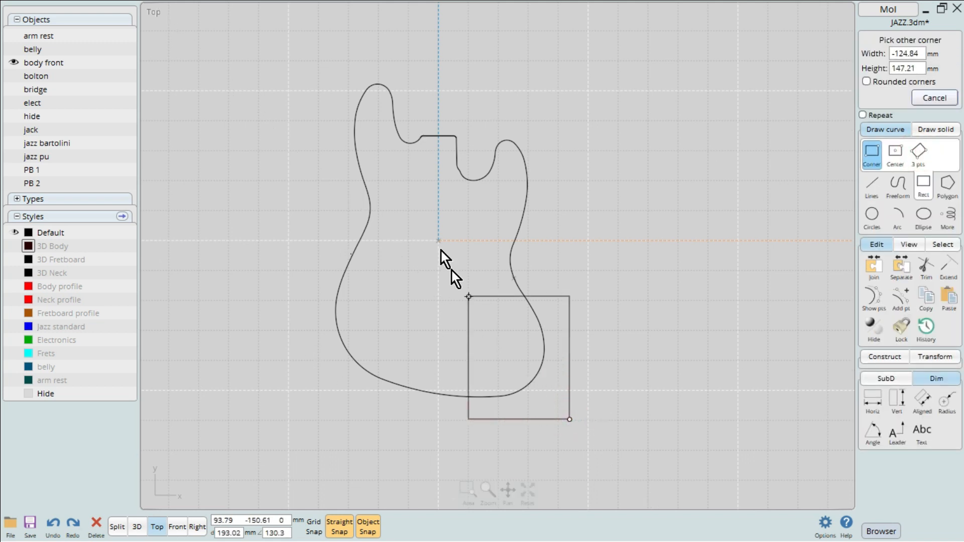
{"action": "left_click", "coordinate": [313, 69]}
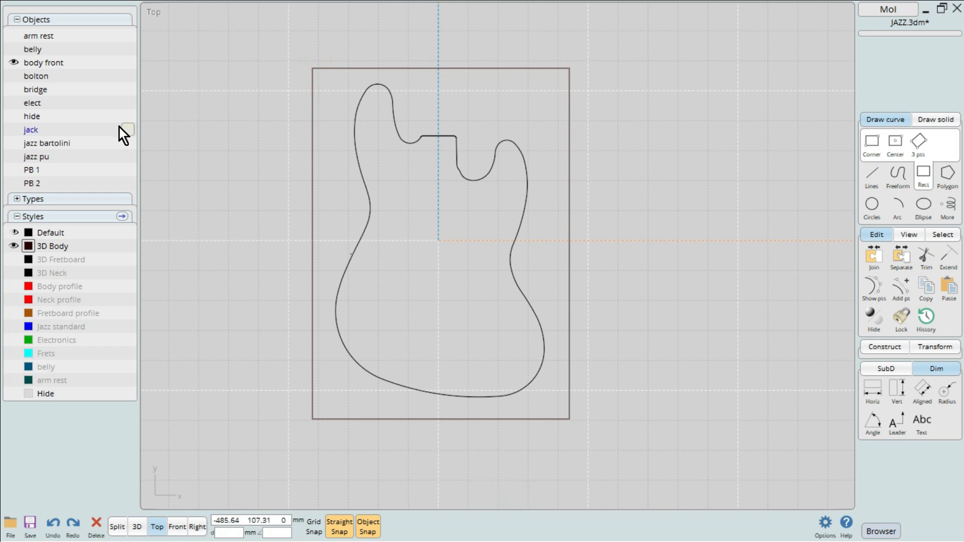
- Extrude the rectangle 45 mm into a solid block in the 3D view
{"action": "left_click", "coordinate": [406, 69]}
{"action": "left_click", "coordinate": [137, 526]}
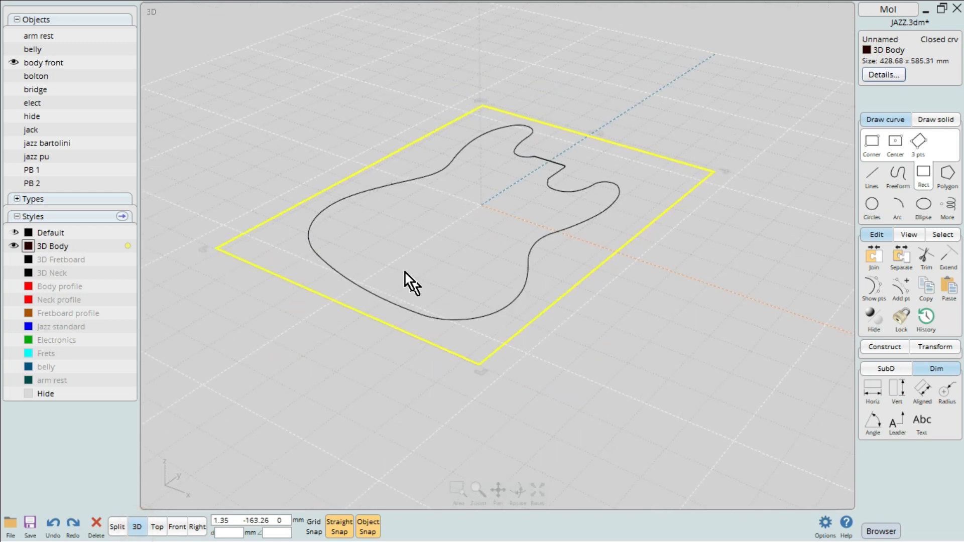
{"action": "left_click", "coordinate": [879, 349]}
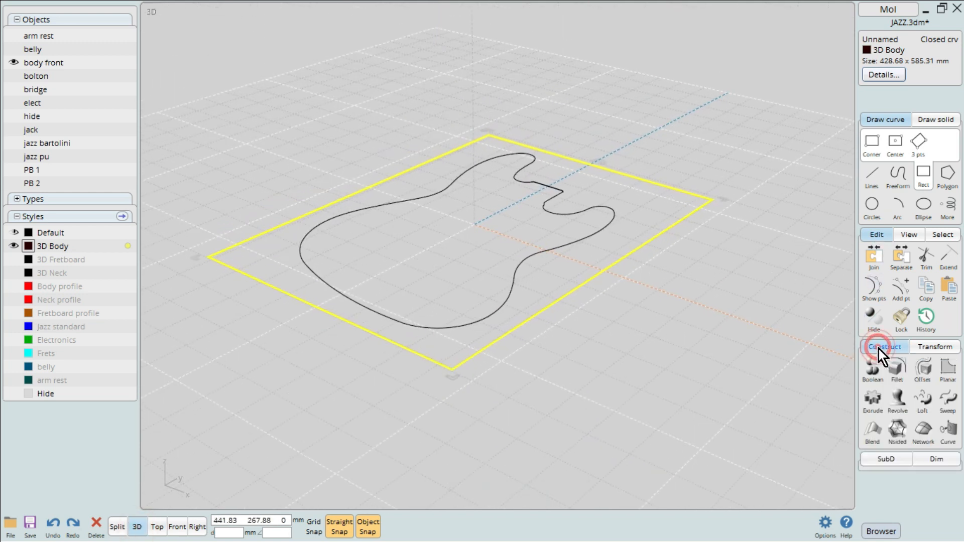
{"action": "left_click", "coordinate": [873, 398]}
{"action": "type", "text": "45"}
{"action": "key", "text": "Return"}
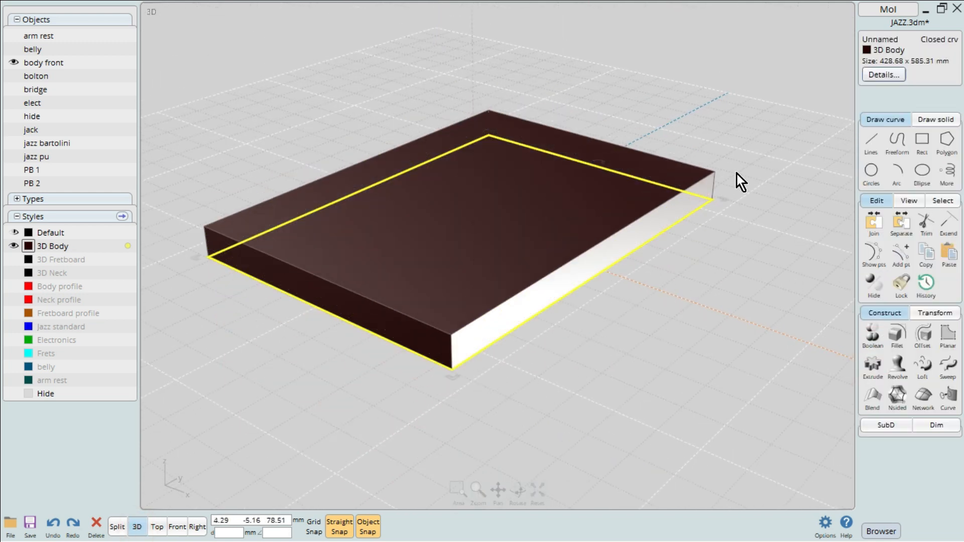
{"action": "left_click", "coordinate": [593, 90]}
- Turn on the display of hidden lines and assign the Default style to the rectangular block
{"action": "left_click", "coordinate": [907, 200]}
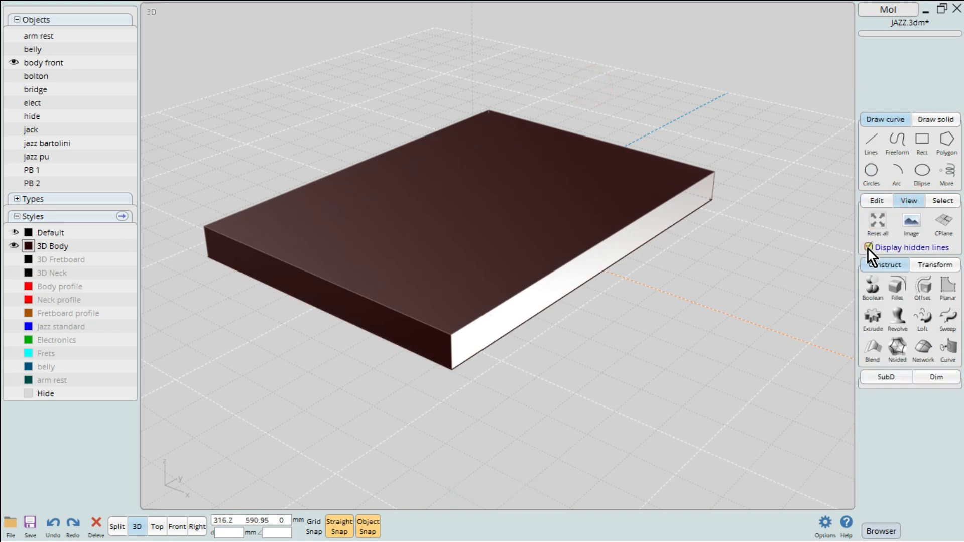
{"action": "left_click", "coordinate": [868, 248]}
{"action": "right_click_drag", "start_coordinate": [665, 122], "coordinate": [784, 155]}
{"action": "left_click", "coordinate": [637, 177]}
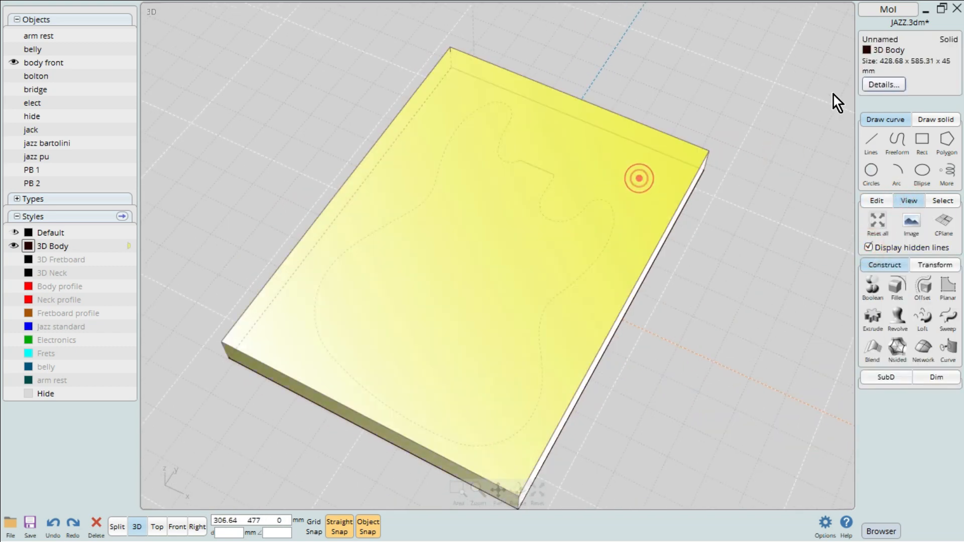
{"action": "left_click", "coordinate": [882, 48]}
{"action": "left_click", "coordinate": [797, 95]}
{"action": "left_click", "coordinate": [715, 85]}
{"action": "right_click_drag", "start_coordinate": [716, 86], "coordinate": [697, 109]}
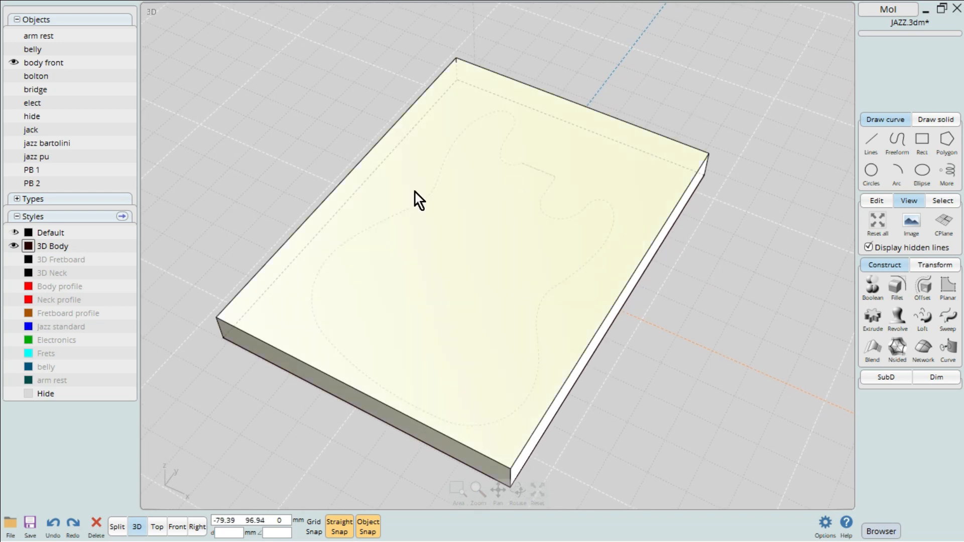
- Show the belly object and draw a three-point circle of about 200 mm radius along its inner contour in the top view
{"action": "left_click", "coordinate": [117, 527]}
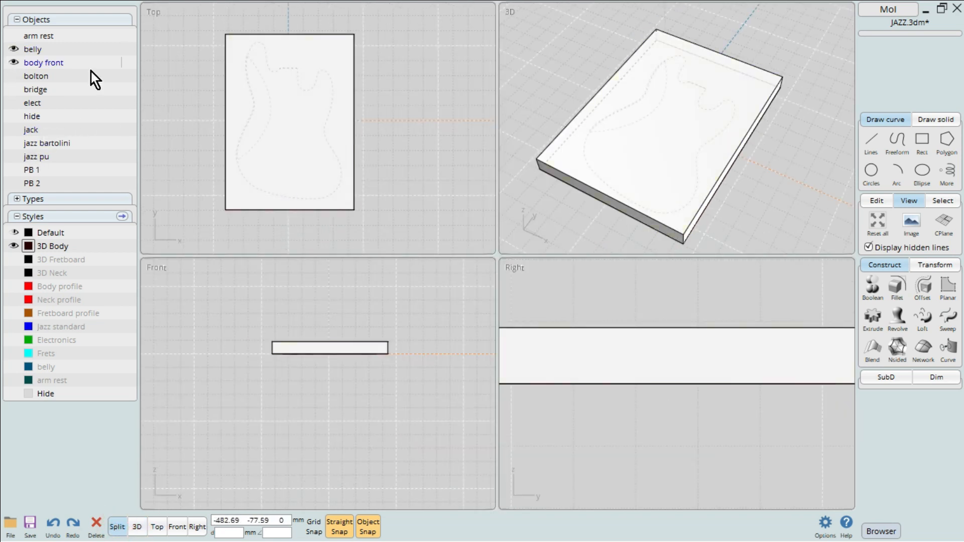
{"action": "right_click_drag", "start_coordinate": [254, 130], "coordinate": [283, 155]}
{"action": "scroll", "coordinate": [678, 128], "scroll_direction": "up", "scroll_amount": 3}
{"action": "scroll", "coordinate": [206, 127], "scroll_direction": "up", "scroll_amount": 3}
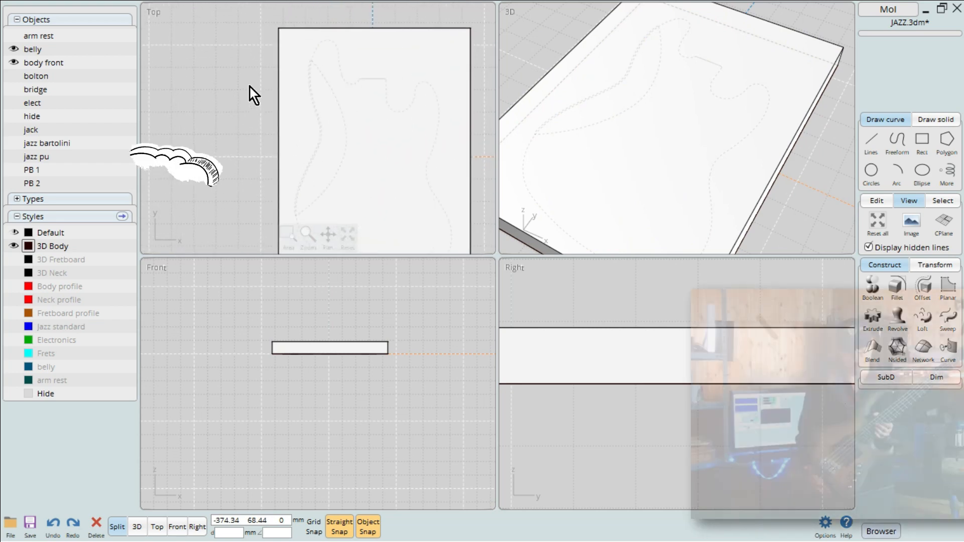
{"action": "left_click", "coordinate": [873, 173]}
{"action": "left_click", "coordinate": [914, 173]}
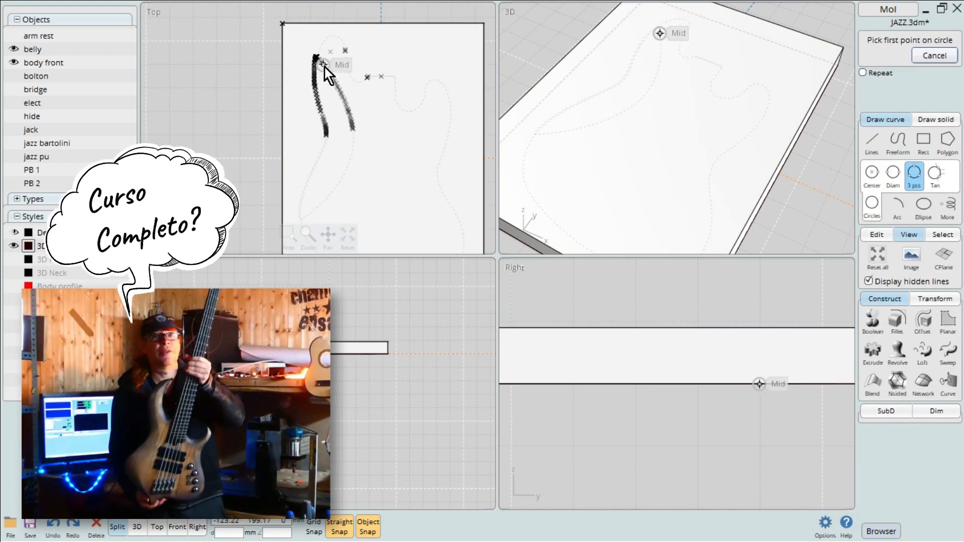
{"action": "left_click", "coordinate": [324, 64]}
{"action": "left_click", "coordinate": [307, 216]}
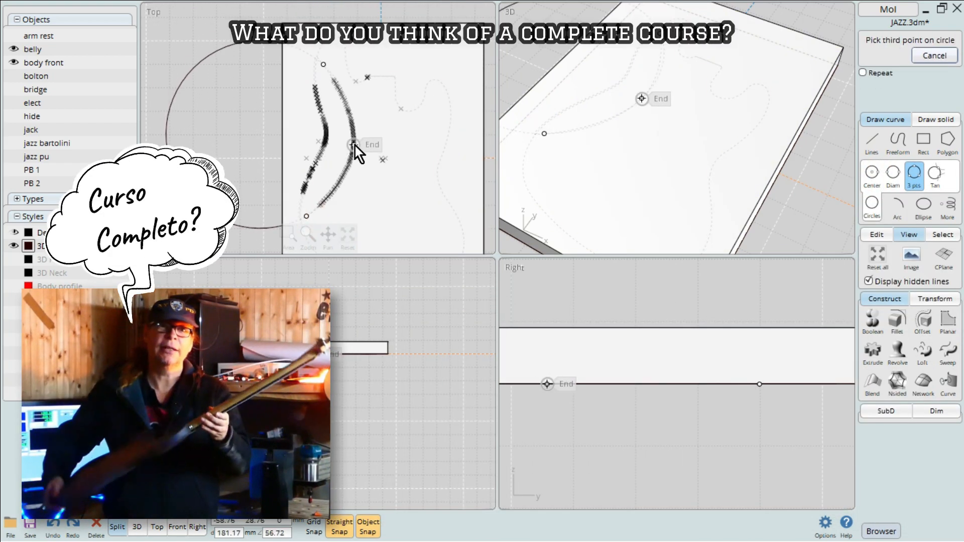
{"action": "left_click", "coordinate": [354, 145]}
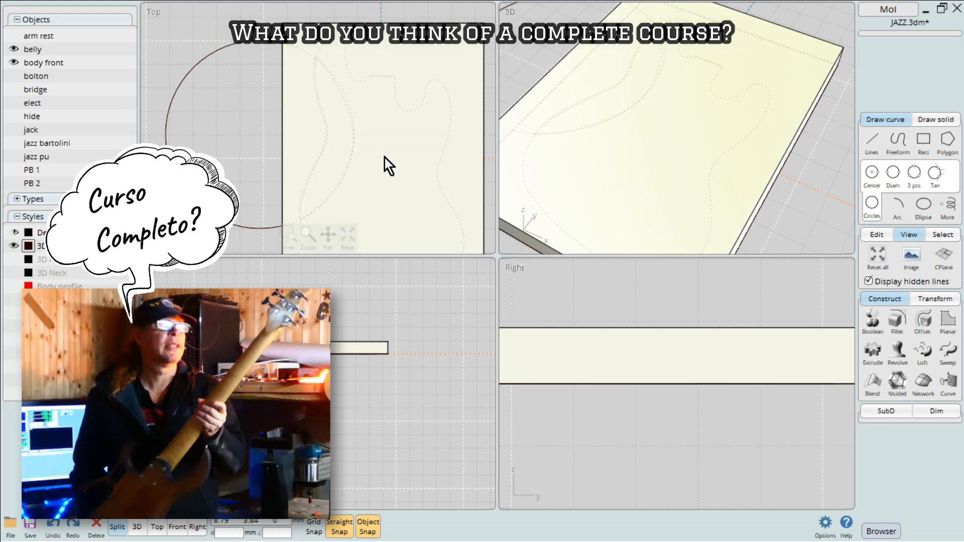
- Show the control points of the belly circle in the full top view
{"action": "left_click", "coordinate": [284, 58]}
{"action": "scroll", "coordinate": [371, 86], "scroll_direction": "up", "scroll_amount": 3}
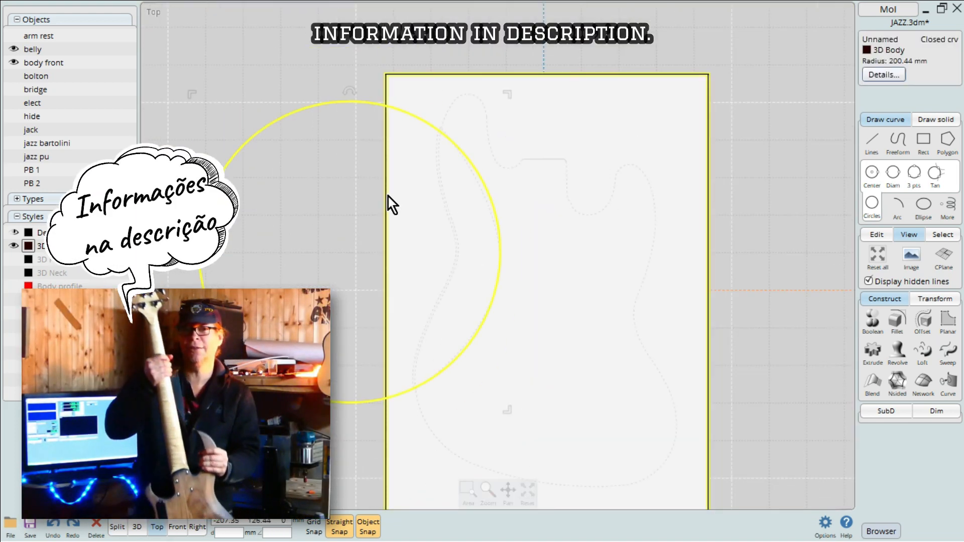
{"action": "left_click", "coordinate": [875, 200]}
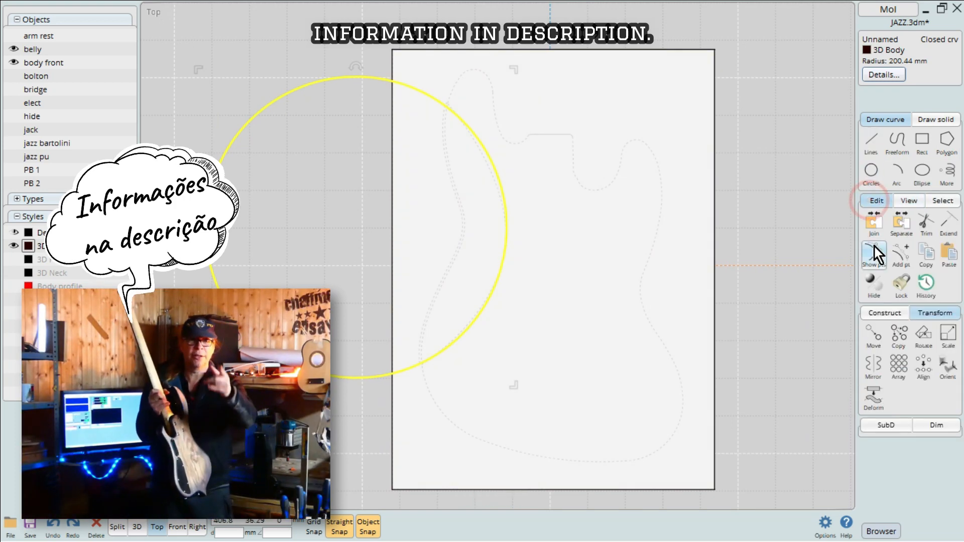
{"action": "left_click", "coordinate": [874, 246]}
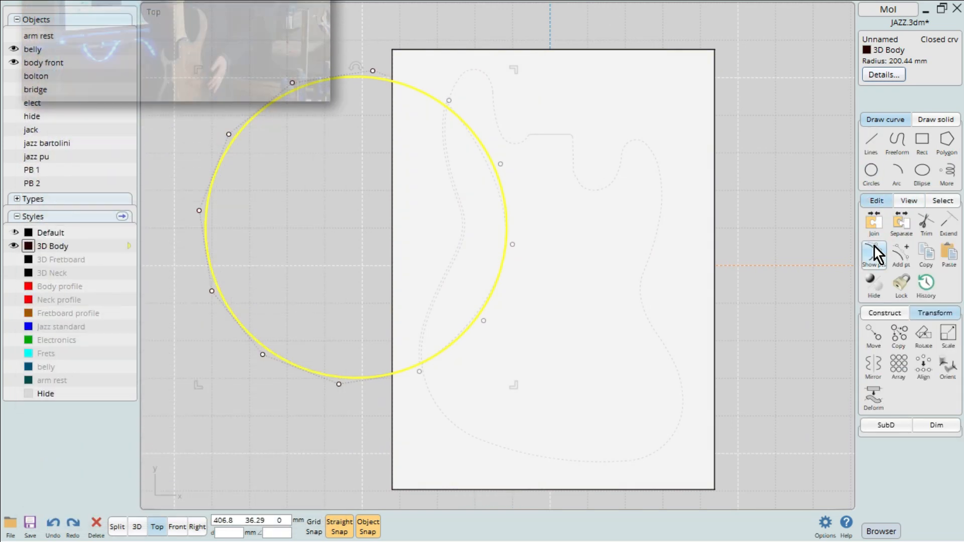
{"action": "left_click", "coordinate": [500, 164]}
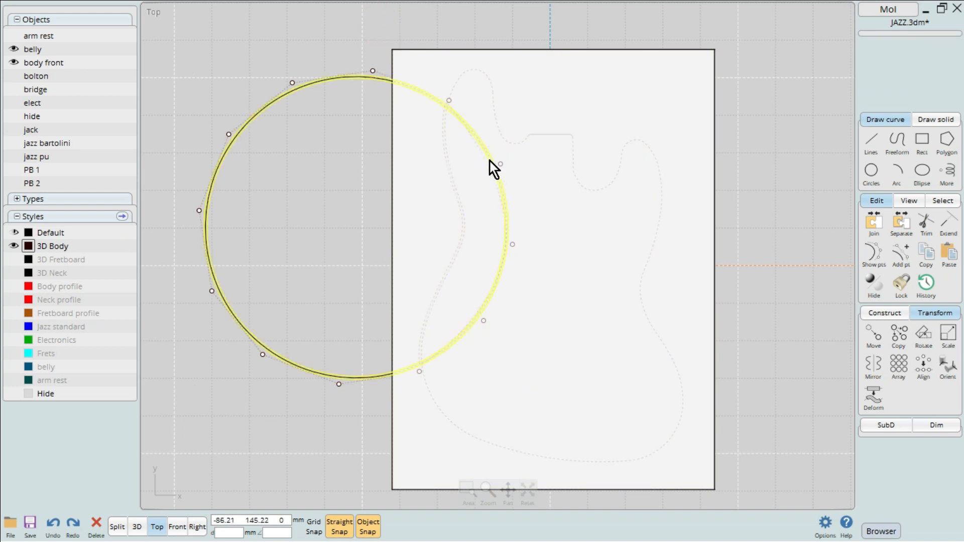
{"action": "left_click", "coordinate": [483, 320]}
{"action": "left_click", "coordinate": [230, 136]}
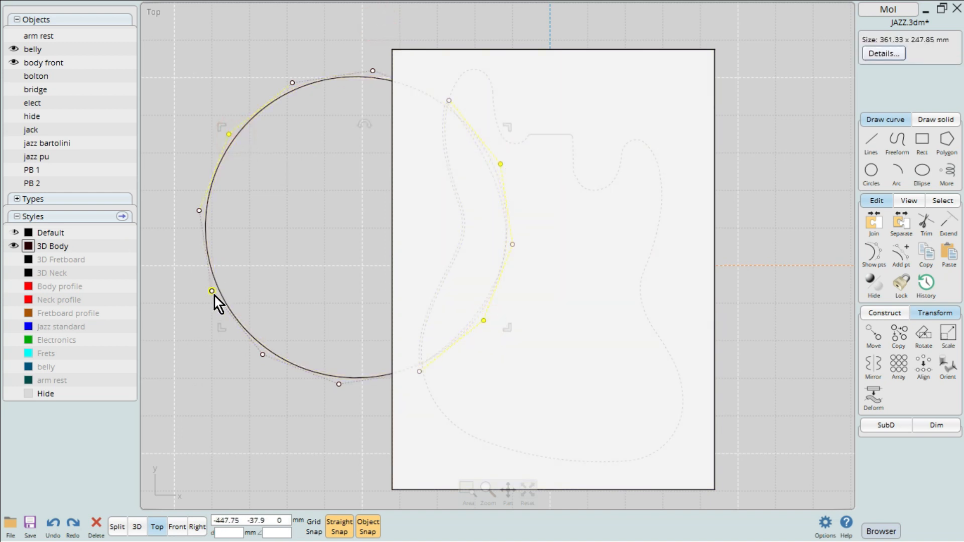
{"action": "left_click", "coordinate": [213, 293]}
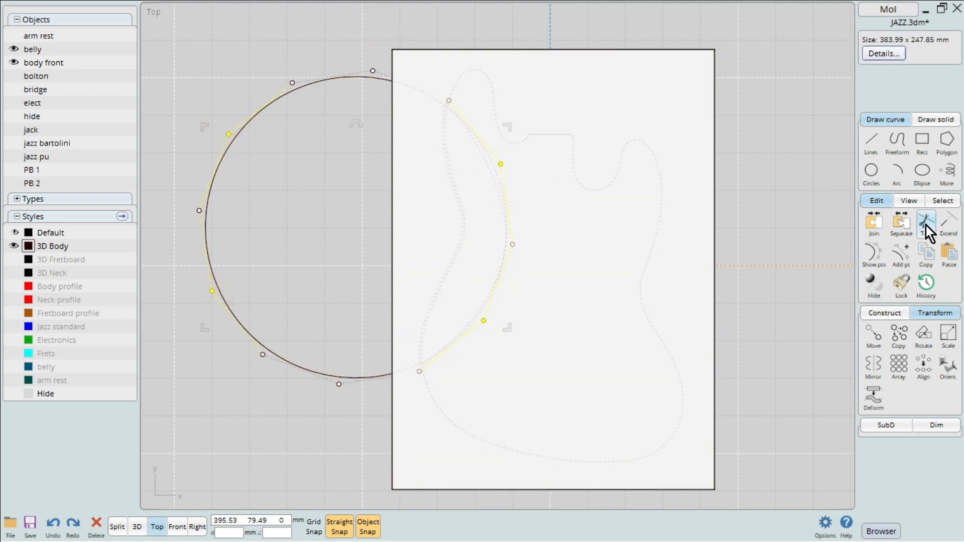
{"action": "left_click", "coordinate": [948, 333]}
{"action": "left_click", "coordinate": [923, 337]}
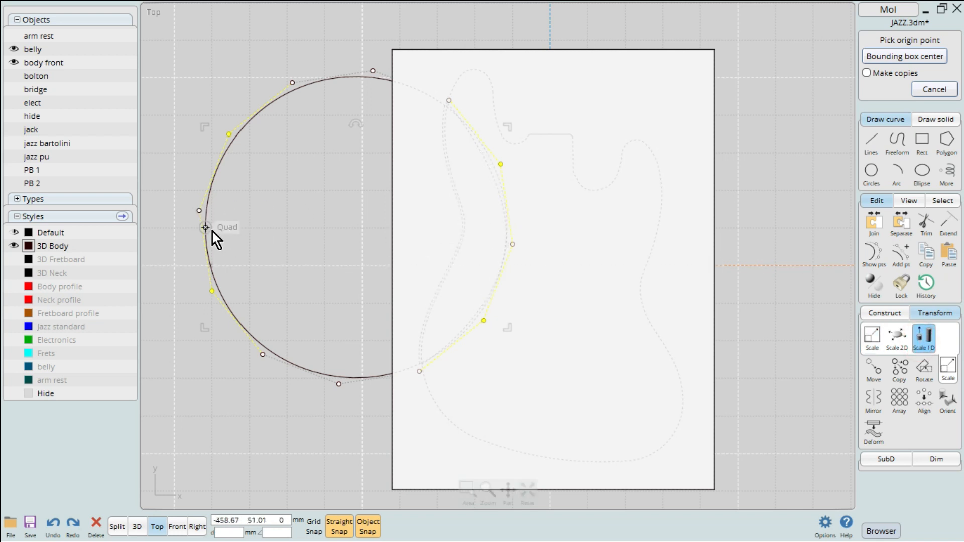
{"action": "middle_click_drag", "start_coordinate": [212, 232], "coordinate": [254, 263]}
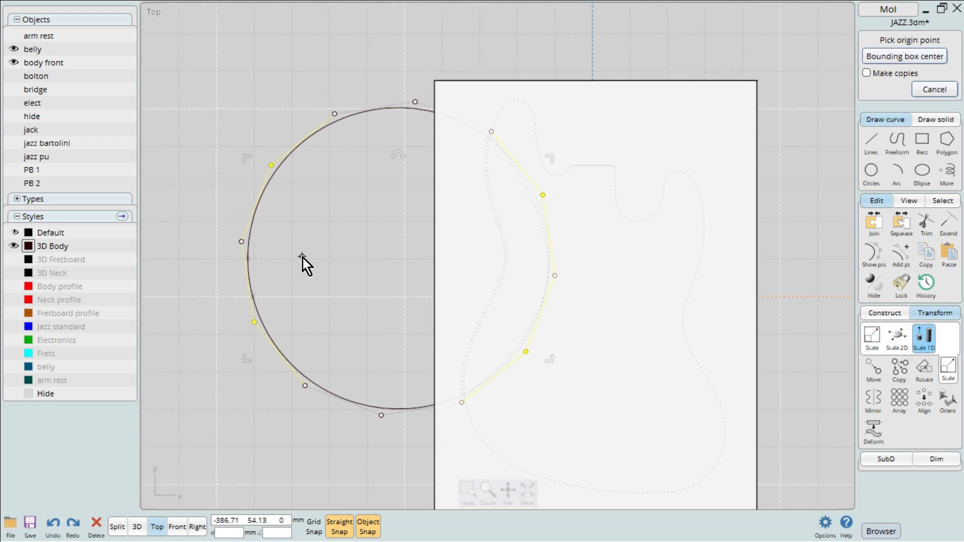
{"action": "left_click", "coordinate": [556, 277]}
{"action": "middle_click_drag", "start_coordinate": [573, 172], "coordinate": [468, 186]}
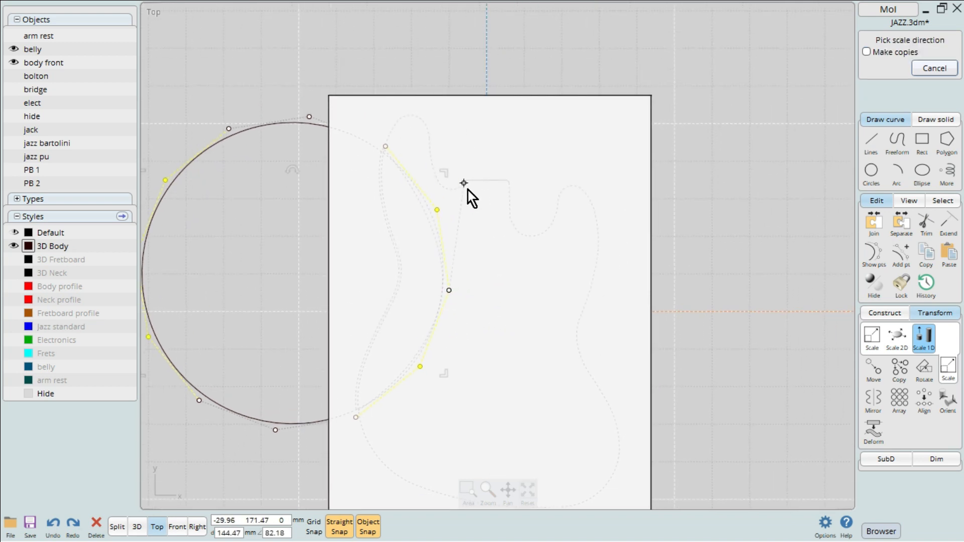
{"action": "scroll", "coordinate": [467, 186], "scroll_direction": "up", "scroll_amount": 1}
{"action": "middle_click_drag", "start_coordinate": [434, 46], "coordinate": [465, 68]}
{"action": "scroll", "coordinate": [465, 69], "scroll_direction": "up", "scroll_amount": 1}
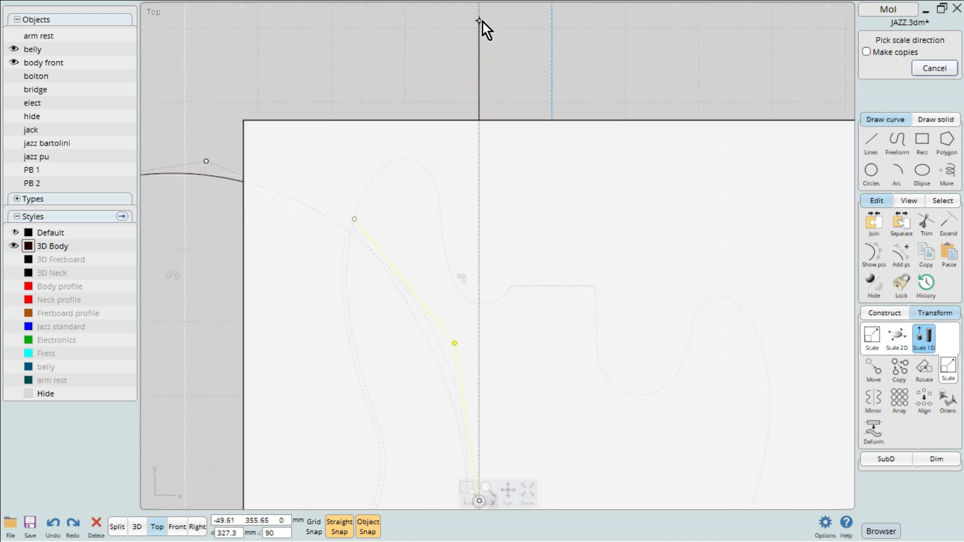
{"action": "left_click", "coordinate": [479, 21]}
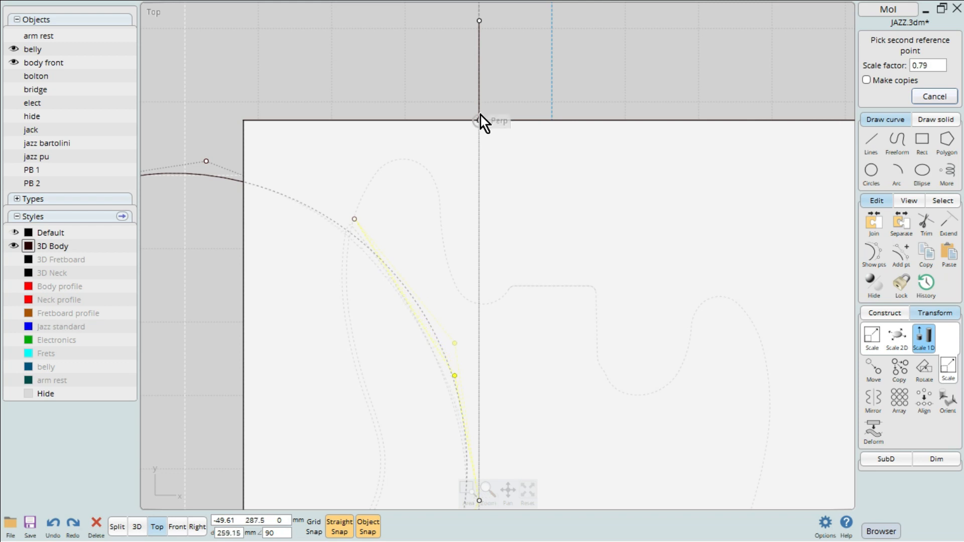
{"action": "left_click", "coordinate": [368, 526]}
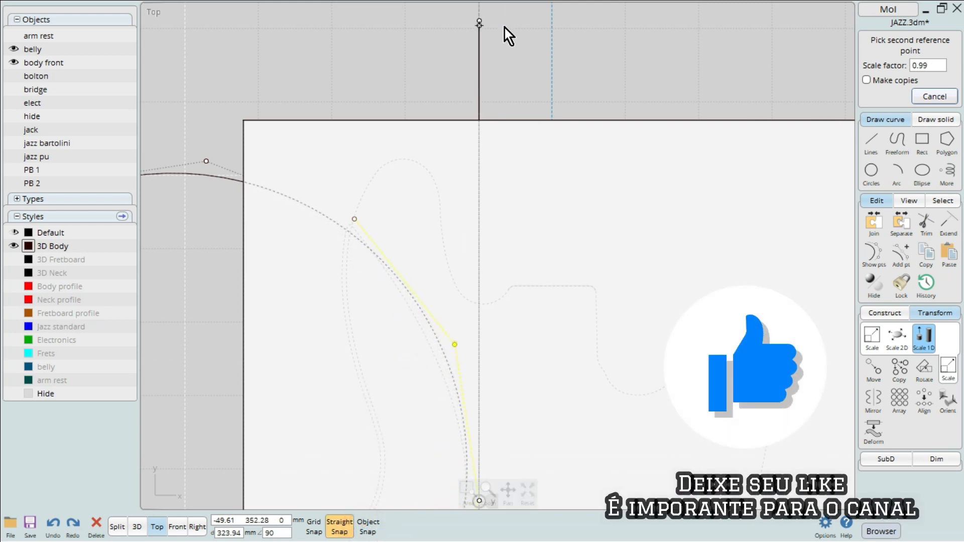
{"action": "middle_click_drag", "start_coordinate": [504, 28], "coordinate": [501, 3]}
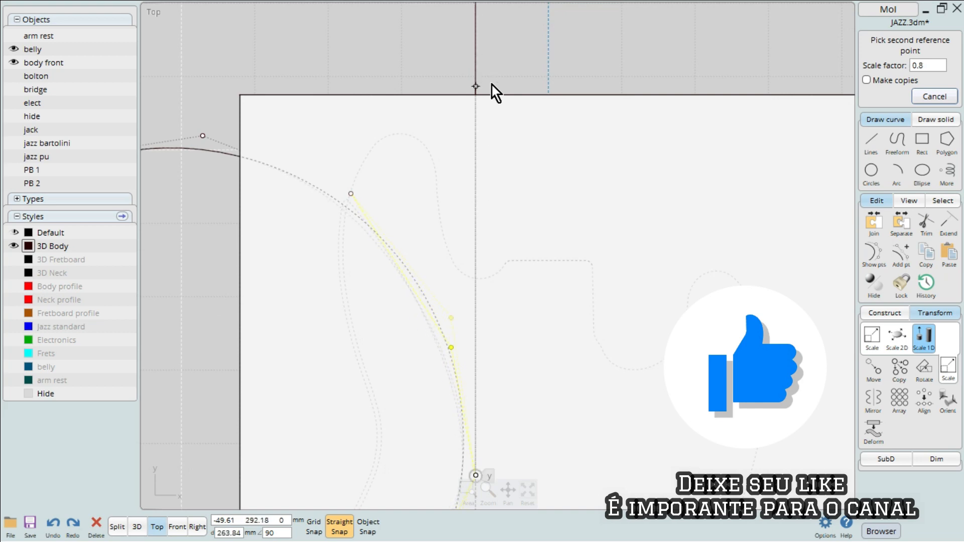
{"action": "key", "text": "Escape"}
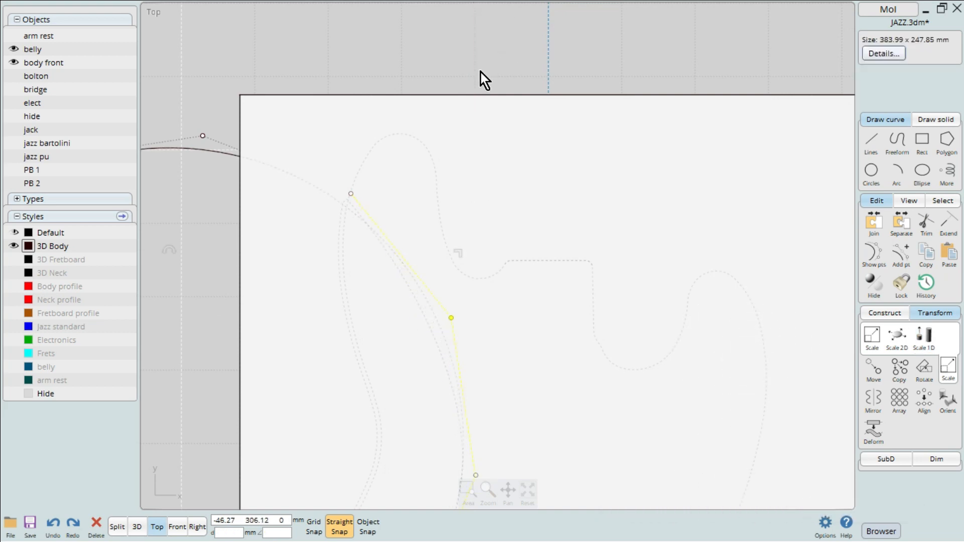
- Reshape the belly circle by moving its inner and upper control points to follow the belly contour
{"action": "scroll", "coordinate": [473, 95], "scroll_direction": "down", "scroll_amount": 4}
{"action": "middle_click_drag", "start_coordinate": [462, 266], "coordinate": [473, 208]}
{"action": "scroll", "coordinate": [475, 211], "scroll_direction": "up", "scroll_amount": 3}
{"action": "left_click", "coordinate": [233, 273]}
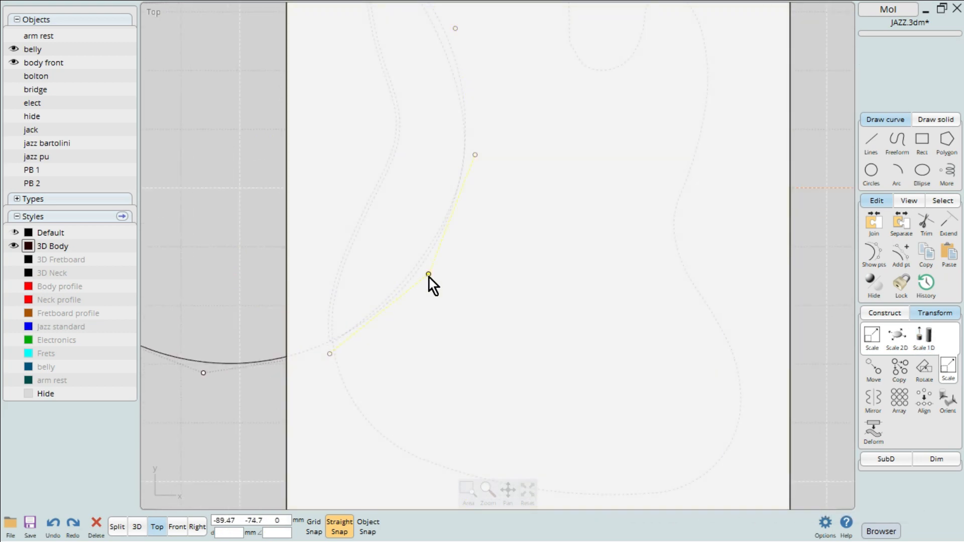
{"action": "left_click_drag", "start_coordinate": [423, 266], "coordinate": [424, 267]}
{"action": "middle_click_drag", "start_coordinate": [458, 50], "coordinate": [470, 201]}
{"action": "mouse_move", "coordinate": [467, 181]}
{"action": "left_mouse_down"}
{"action": "mouse_move", "coordinate": [460, 195]}
{"action": "mouse_move", "coordinate": [456, 188]}
{"action": "left_mouse_up"}
{"action": "middle_click_drag", "start_coordinate": [250, 104], "coordinate": [233, 206]}
{"action": "left_click_drag", "start_coordinate": [251, 136], "coordinate": [257, 88]}
- Pull the bottom control point of the belly curve outward to refine its fit along the lower end of the contour
{"action": "scroll", "coordinate": [275, 120], "scroll_direction": "down", "scroll_amount": 4}
{"action": "middle_click_drag", "start_coordinate": [277, 250], "coordinate": [345, 216]}
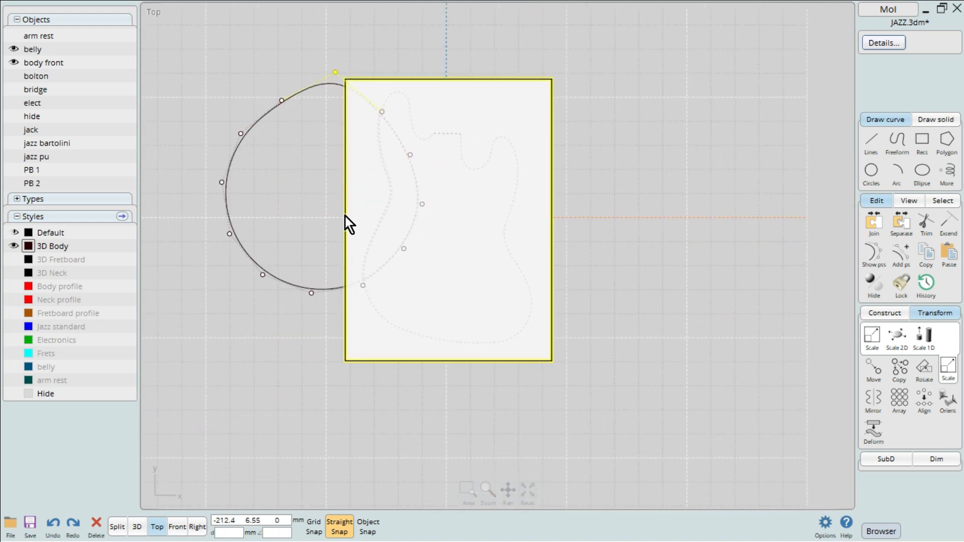
{"action": "scroll", "coordinate": [345, 216], "scroll_direction": "up", "scroll_amount": 2}
{"action": "scroll", "coordinate": [339, 242], "scroll_direction": "up", "scroll_amount": 3}
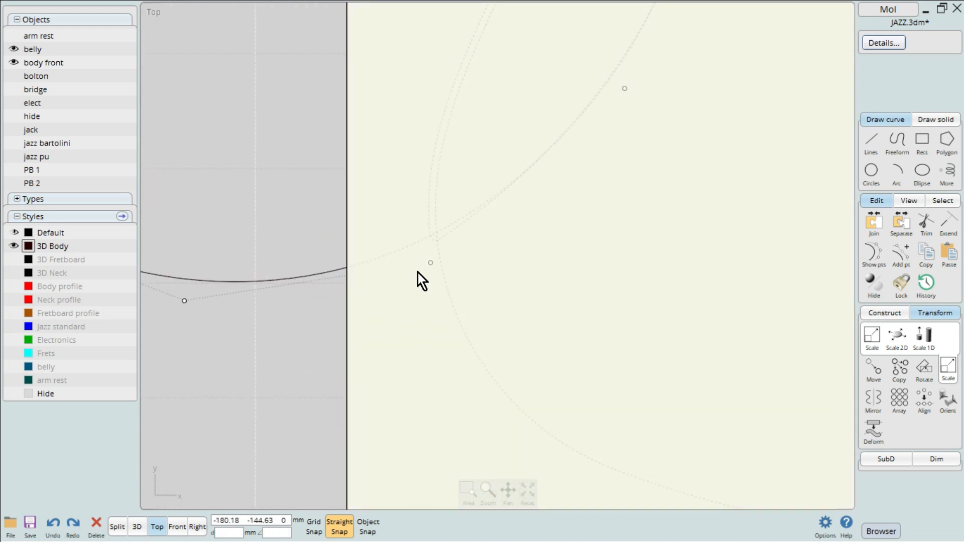
{"action": "left_click", "coordinate": [430, 263]}
{"action": "left_click_drag", "start_coordinate": [186, 306], "coordinate": [186, 318]}
{"action": "left_click", "coordinate": [430, 263]}
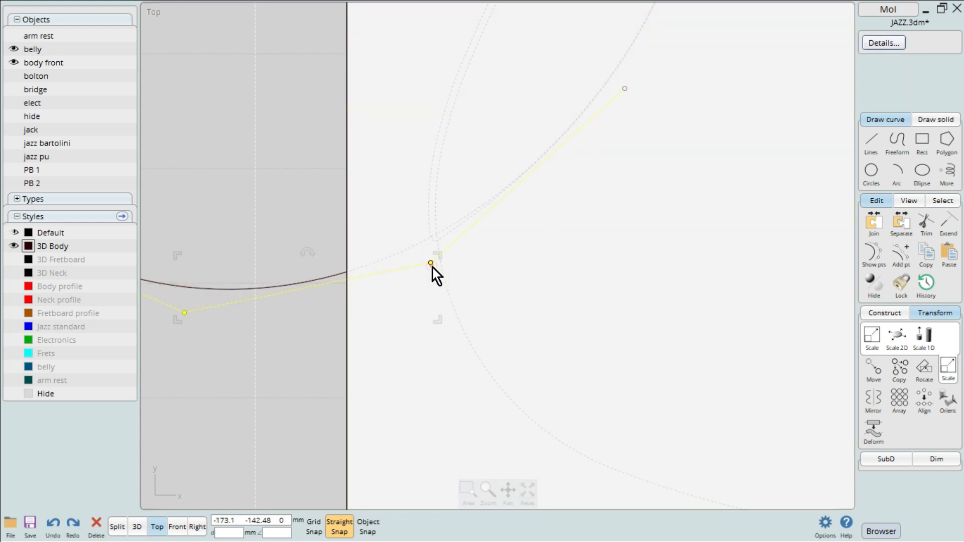
{"action": "scroll", "coordinate": [296, 224], "scroll_direction": "down", "scroll_amount": 6}
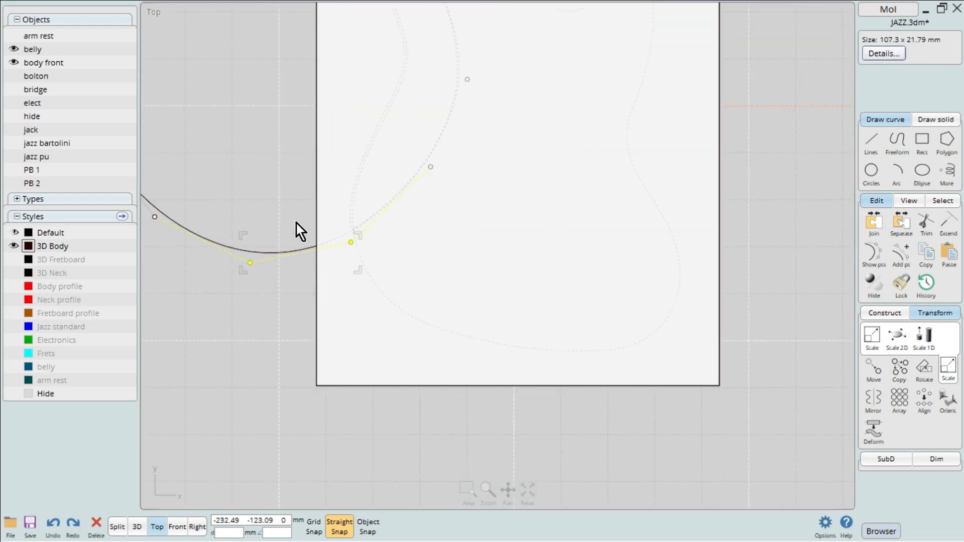
{"action": "left_click", "coordinate": [275, 194]}
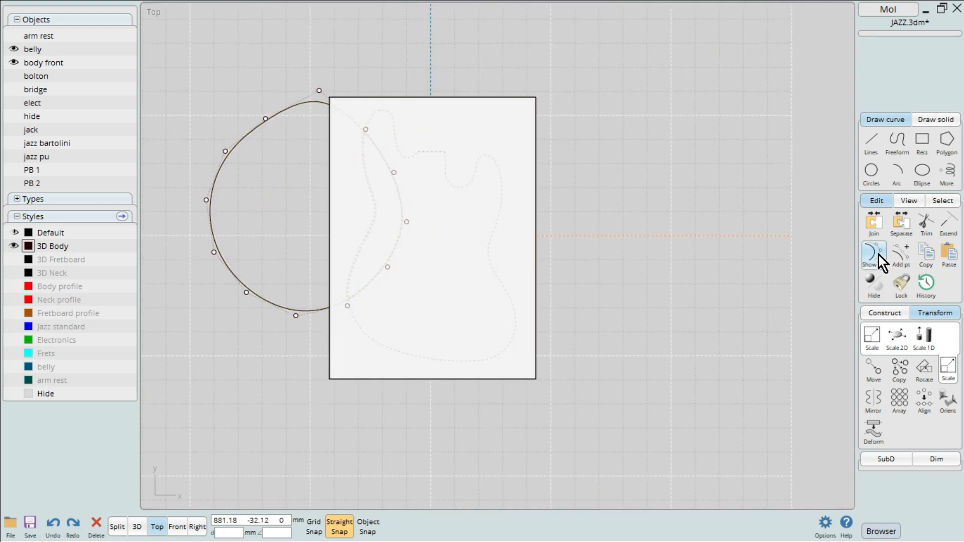
- Hide the belly curve's control points and draw a snapped horizontal line about 400 mm long across its width
{"action": "left_click", "coordinate": [876, 255]}
{"action": "left_click", "coordinate": [871, 143]}
{"action": "left_click", "coordinate": [872, 146]}
{"action": "left_click", "coordinate": [368, 526]}
{"action": "left_click", "coordinate": [402, 218]}
{"action": "left_click", "coordinate": [210, 219]}
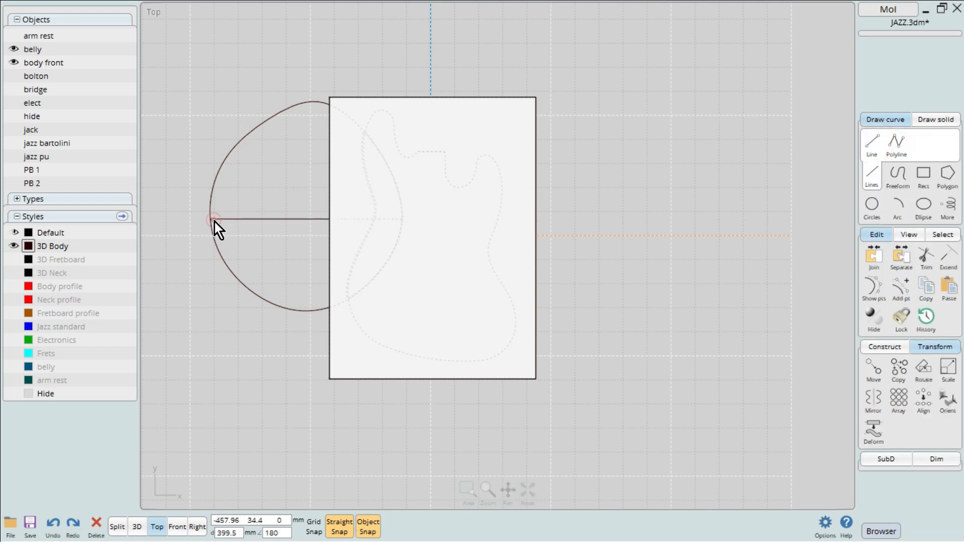
- Draw a vertical line from the horizontal line through the belly curve's topmost point, and extend its lower end below the curve
{"action": "left_click", "coordinate": [306, 219]}
{"action": "left_click", "coordinate": [305, 37]}
{"action": "scroll", "coordinate": [306, 103], "scroll_direction": "up", "scroll_amount": 5}
{"action": "left_click_drag", "start_coordinate": [309, 145], "coordinate": [329, 145]}
{"action": "left_click", "coordinate": [328, 146]}
{"action": "scroll", "coordinate": [329, 145], "scroll_direction": "down", "scroll_amount": 5}
{"action": "left_click", "coordinate": [873, 289]}
{"action": "left_click", "coordinate": [297, 213]}
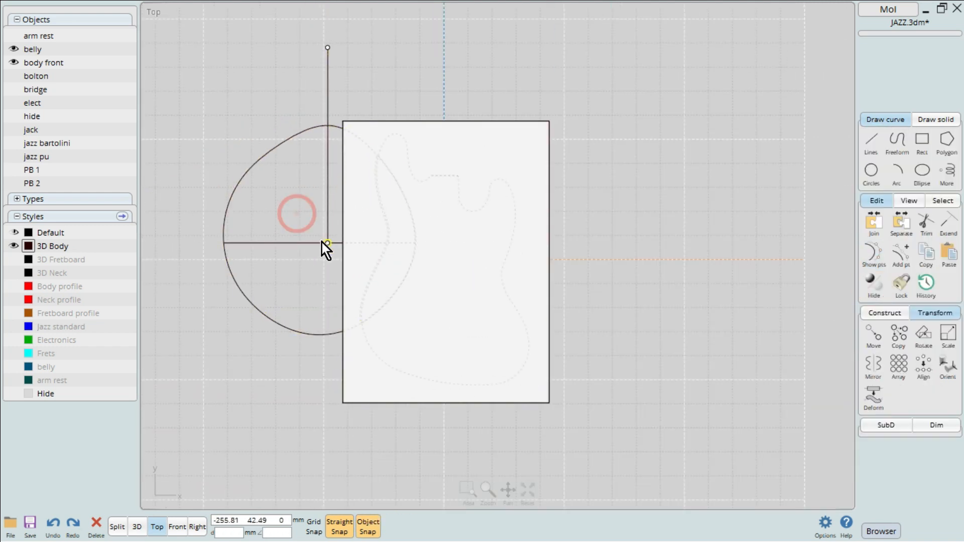
{"action": "left_click_drag", "start_coordinate": [328, 243], "coordinate": [327, 358]}
- Trim the belly curve with the vertical line and delete the outer portion away from the block
{"action": "left_click", "coordinate": [297, 136]}
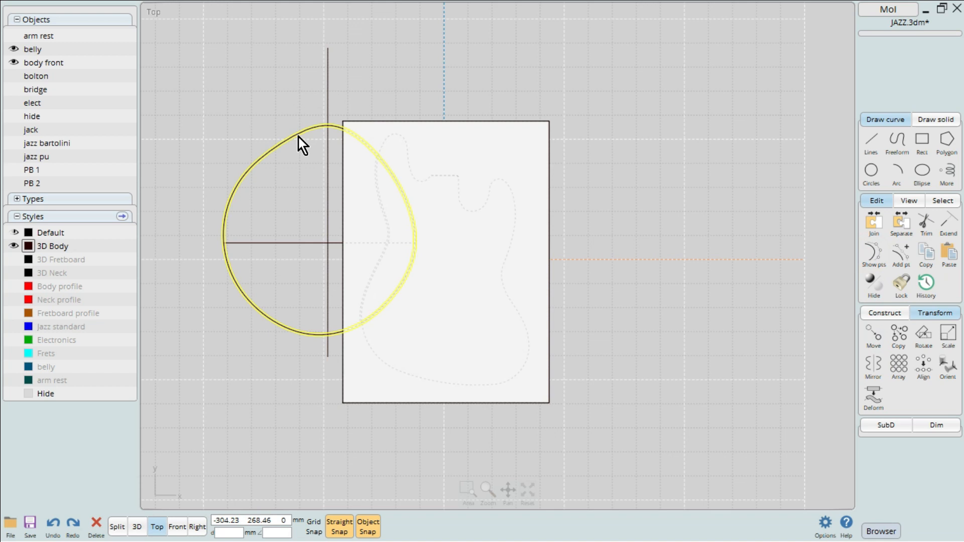
{"action": "left_click", "coordinate": [328, 164]}
{"action": "left_click", "coordinate": [927, 223]}
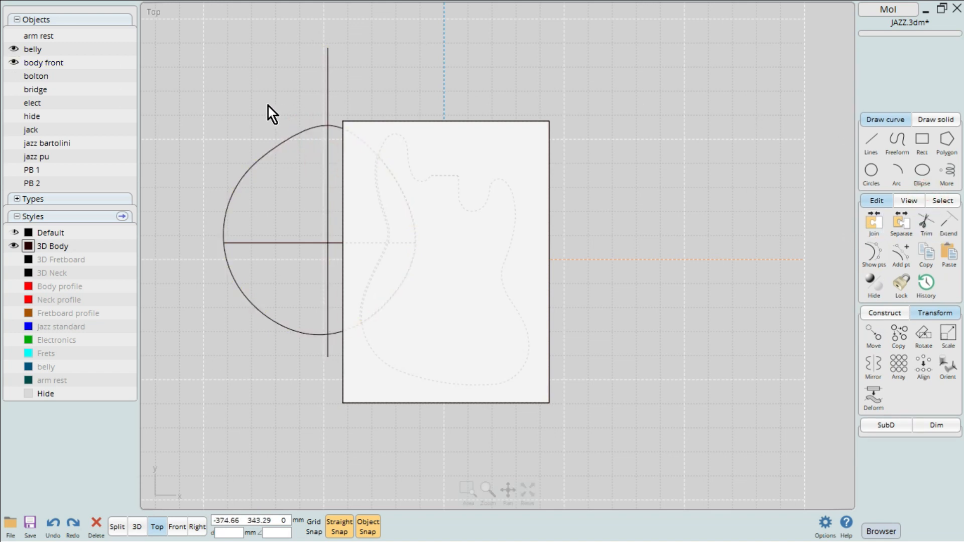
{"action": "left_click", "coordinate": [275, 140]}
{"action": "left_click", "coordinate": [886, 123]}
{"action": "left_click", "coordinate": [302, 141]}
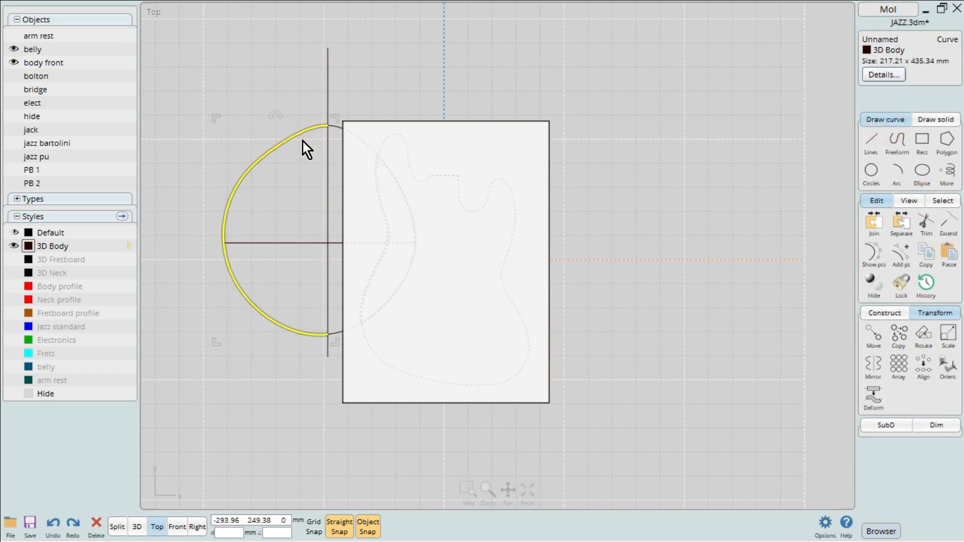
{"action": "key", "text": "Delete"}
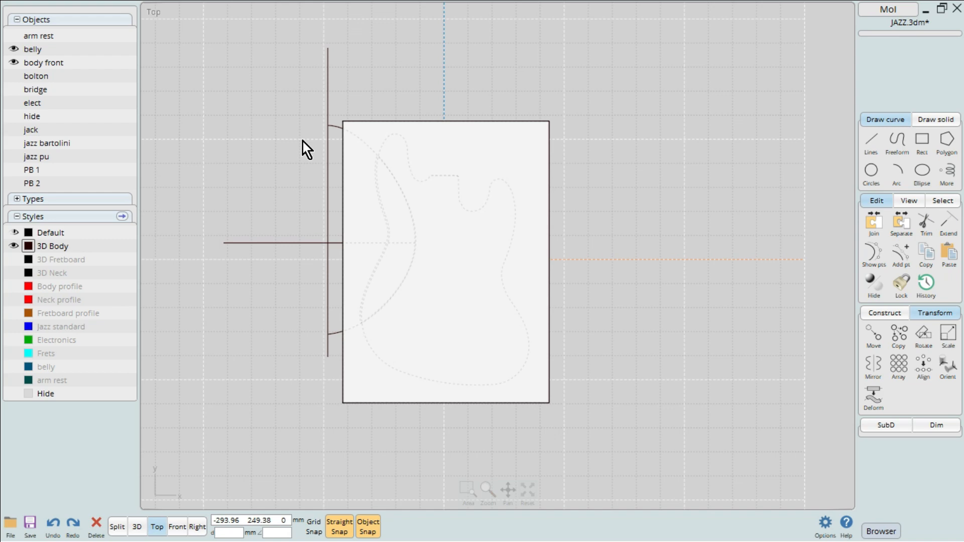
- Revolve the remaining belly curve 360 degrees with capped ends around the axis between its two endpoints
{"action": "left_click", "coordinate": [137, 526]}
{"action": "right_click_drag", "start_coordinate": [369, 319], "coordinate": [328, 351]}
{"action": "scroll", "coordinate": [308, 258], "scroll_direction": "up", "scroll_amount": 5}
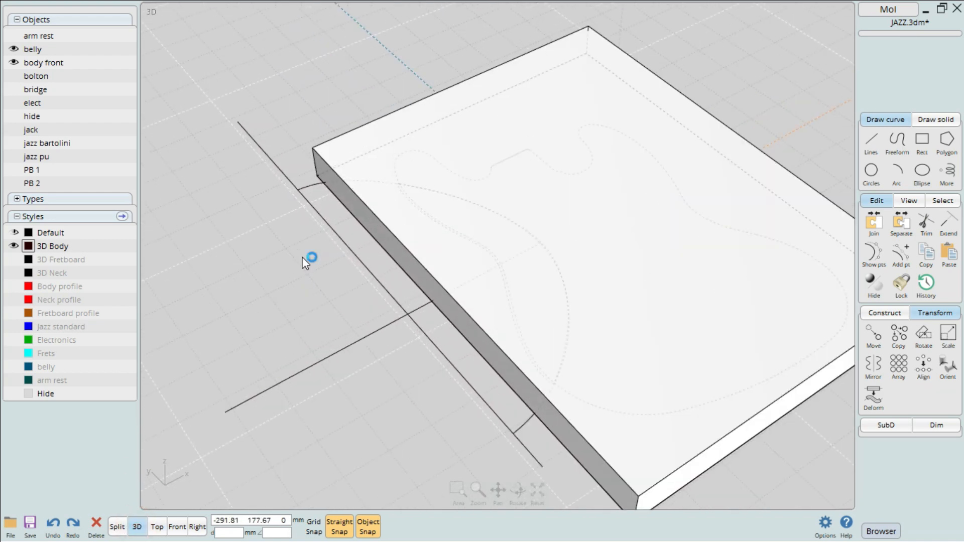
{"action": "left_click", "coordinate": [889, 315]}
{"action": "left_click", "coordinate": [899, 370]}
{"action": "left_click", "coordinate": [523, 432]}
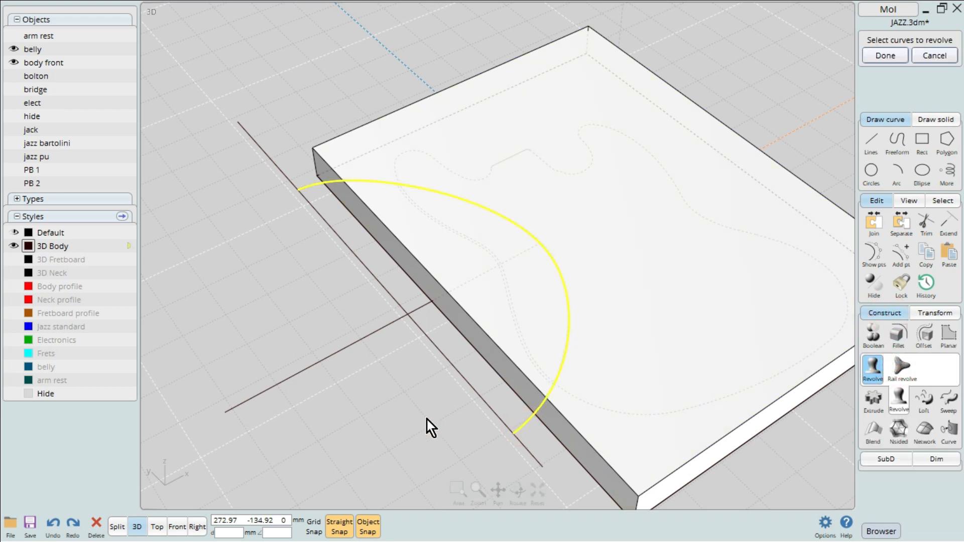
{"action": "right_click", "coordinate": [426, 420]}
{"action": "left_click", "coordinate": [515, 438]}
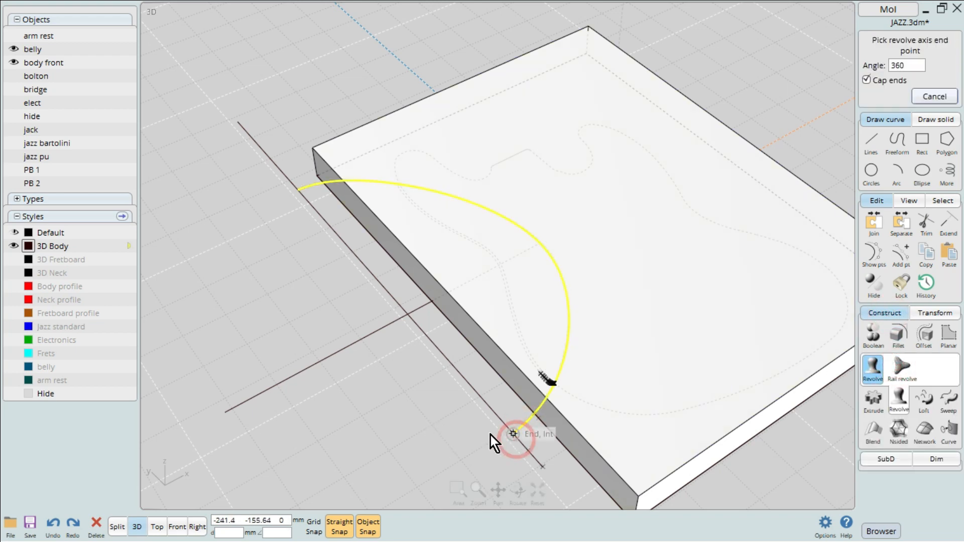
{"action": "left_click", "coordinate": [295, 198]}
{"action": "right_click_drag", "start_coordinate": [261, 204], "coordinate": [512, 258]}
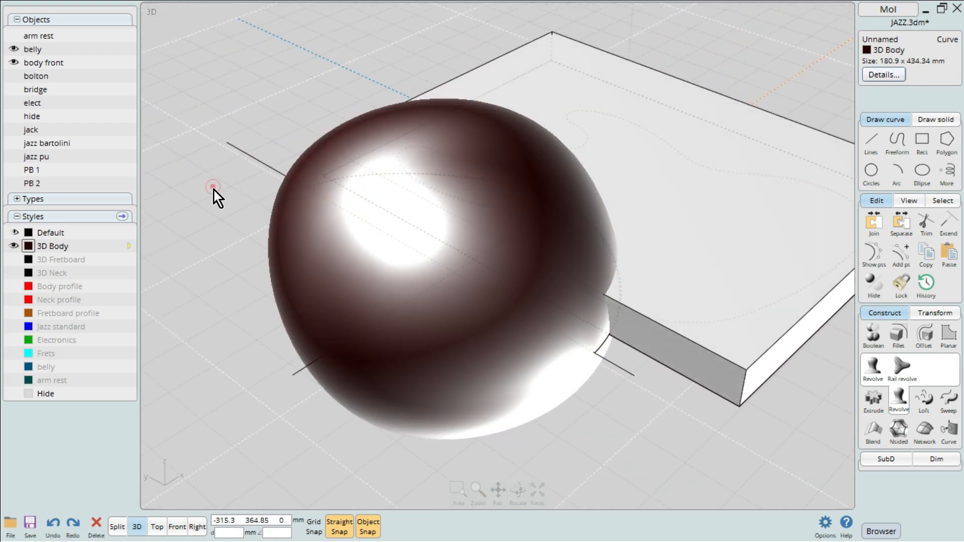
- Flatten the revolved belly solid vertically from its axis with Scale 1D in the front view to about 68 mm high
{"action": "right_click_drag", "start_coordinate": [213, 191], "coordinate": [294, 407]}
{"action": "left_click", "coordinate": [429, 306]}
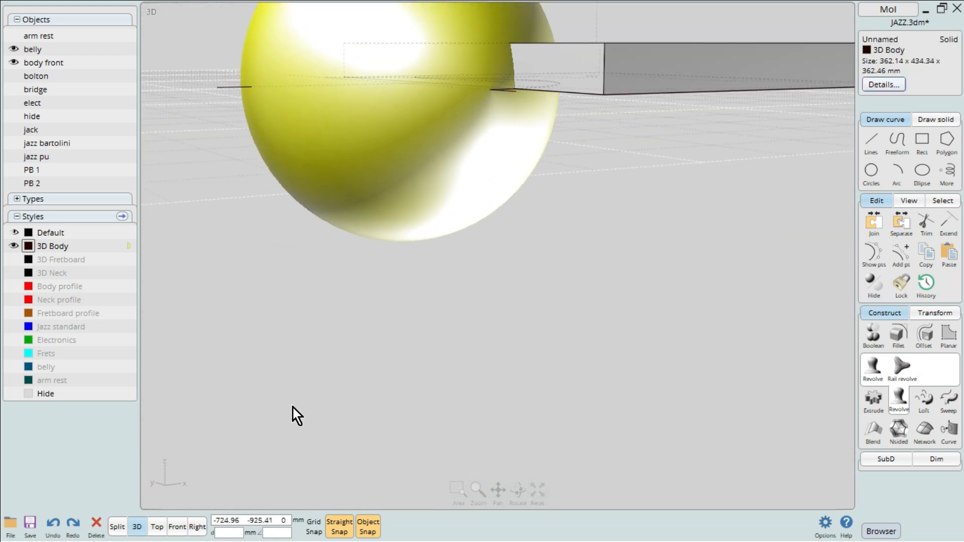
{"action": "left_click", "coordinate": [178, 527]}
{"action": "left_click", "coordinate": [943, 314]}
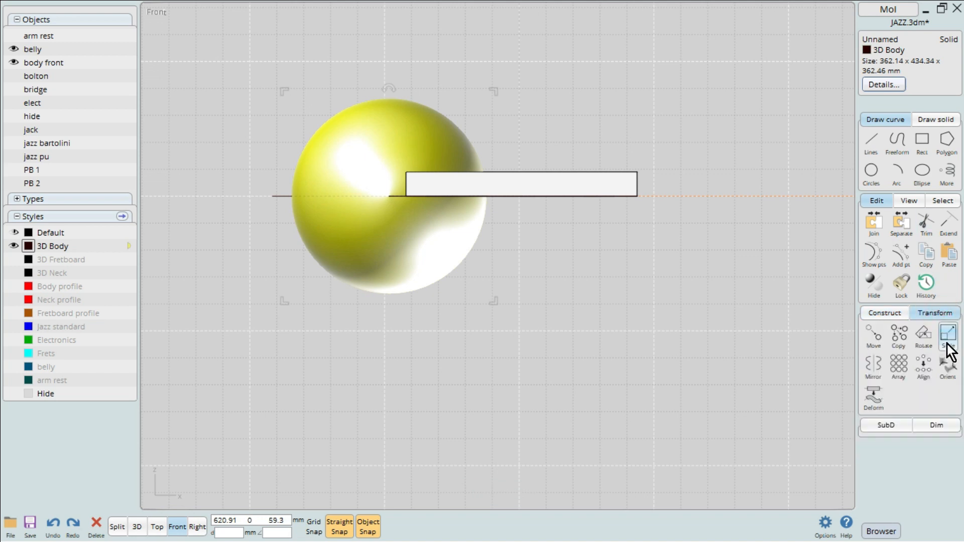
{"action": "left_click", "coordinate": [947, 343]}
{"action": "left_click", "coordinate": [923, 337]}
{"action": "left_click", "coordinate": [389, 197]}
{"action": "left_click", "coordinate": [388, 15]}
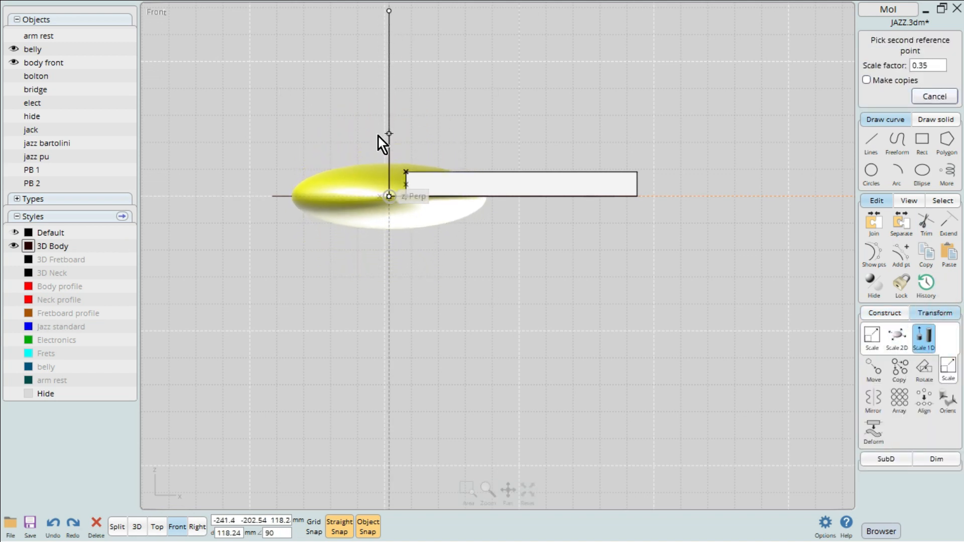
{"action": "scroll", "coordinate": [384, 145], "scroll_direction": "up", "scroll_amount": 5}
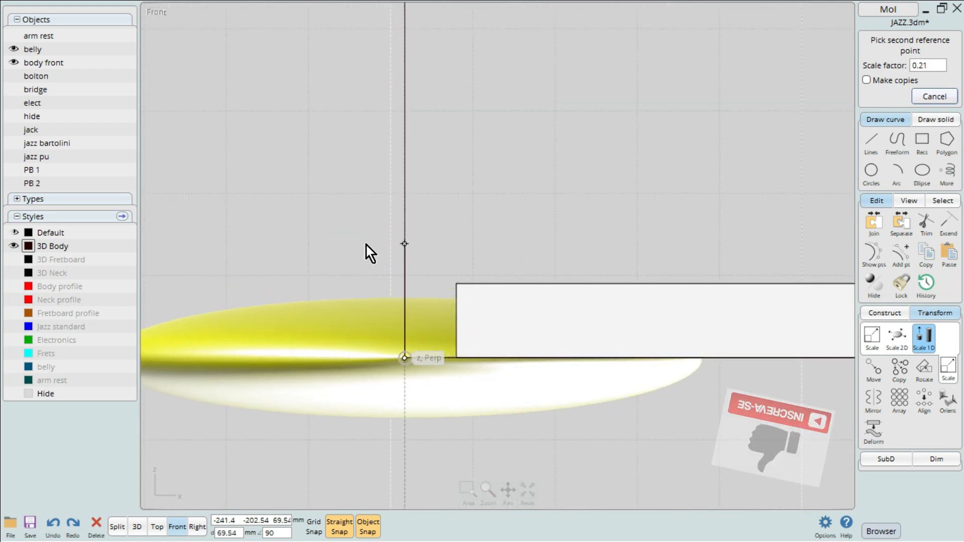
{"action": "left_click", "coordinate": [361, 254]}
{"action": "left_click", "coordinate": [137, 527]}
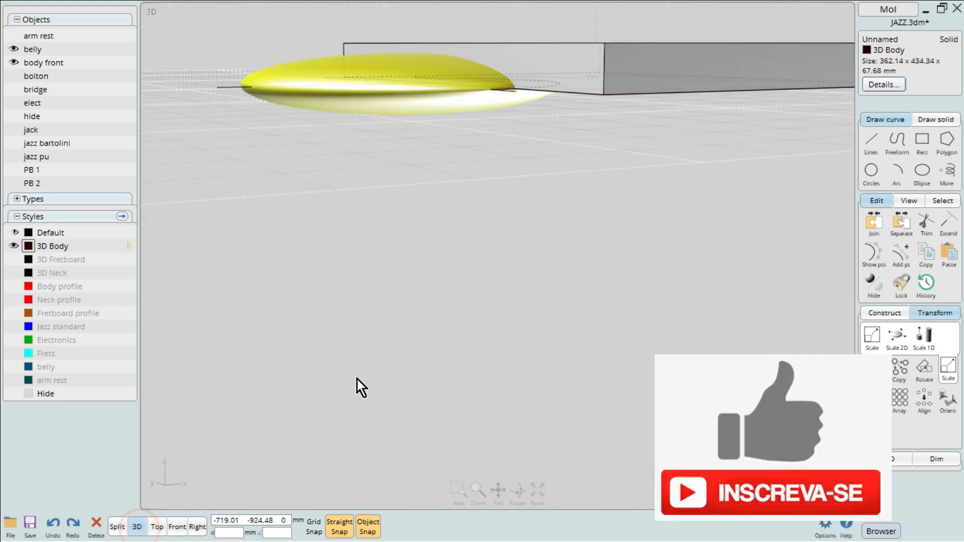
{"action": "right_click_drag", "start_coordinate": [357, 380], "coordinate": [379, 280]}
{"action": "left_click", "coordinate": [327, 200]}
- Show the arm rest curve and move it 45 mm up onto the block's top face in the front view
{"action": "right_click_drag", "start_coordinate": [523, 120], "coordinate": [280, 279]}
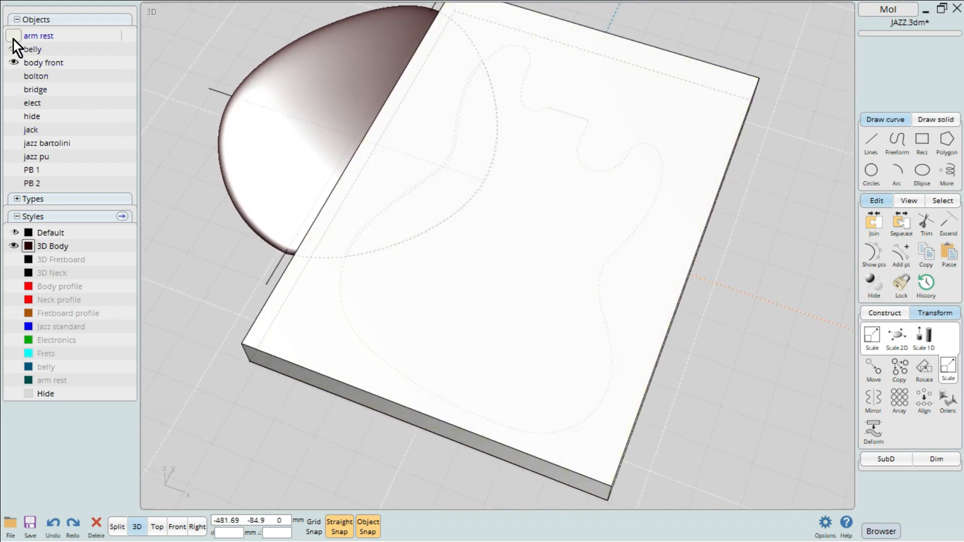
{"action": "right_click_drag", "start_coordinate": [241, 191], "coordinate": [398, 366]}
{"action": "left_click", "coordinate": [458, 236]}
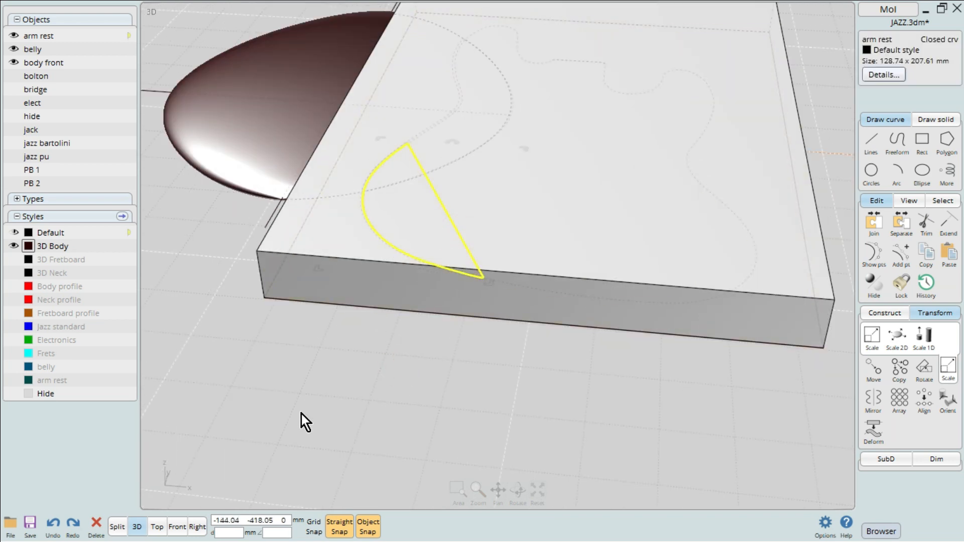
{"action": "left_click", "coordinate": [178, 527]}
{"action": "left_click", "coordinate": [874, 369]}
{"action": "left_click", "coordinate": [607, 224]}
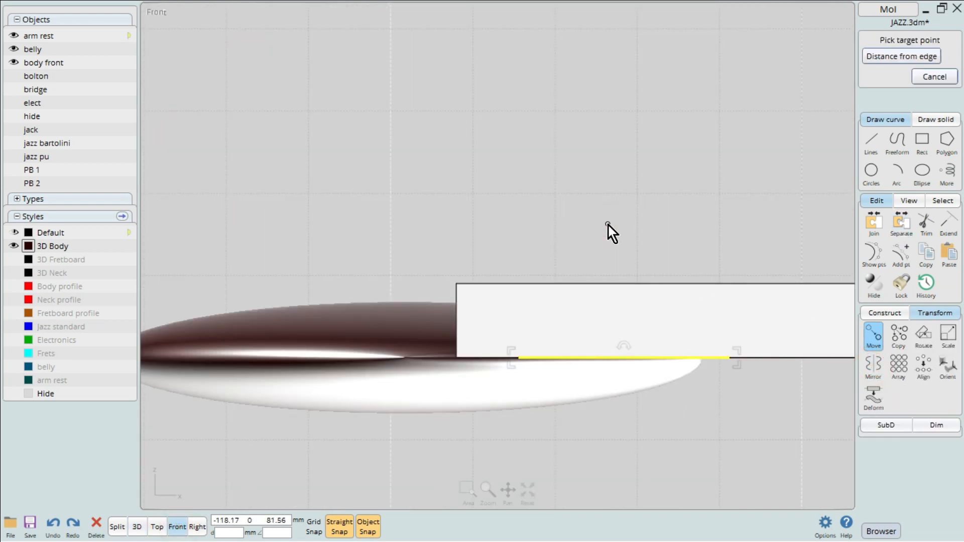
{"action": "left_click", "coordinate": [607, 170]}
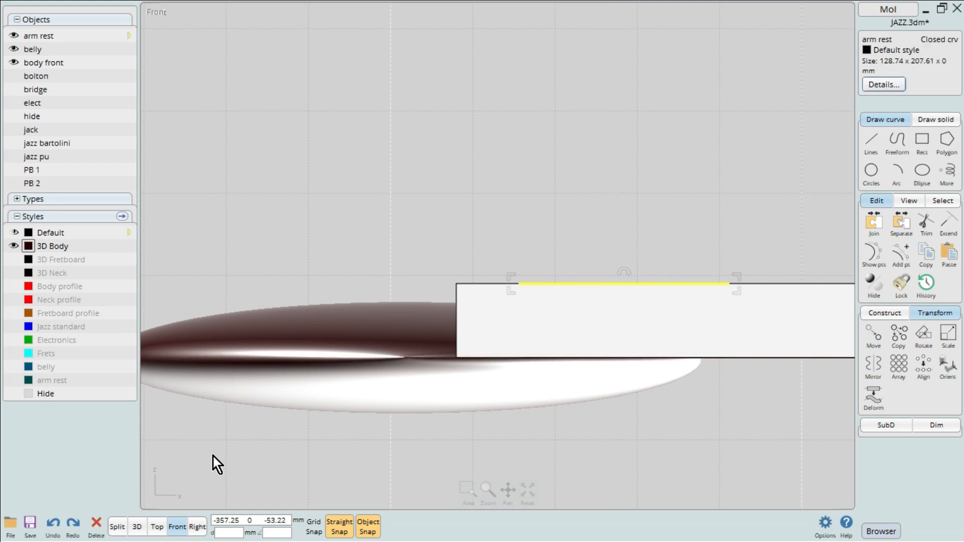
- Delete the duplicate arm rest curve left at the block's underside and select the raised one
{"action": "left_click", "coordinate": [137, 527]}
{"action": "left_click", "coordinate": [255, 333]}
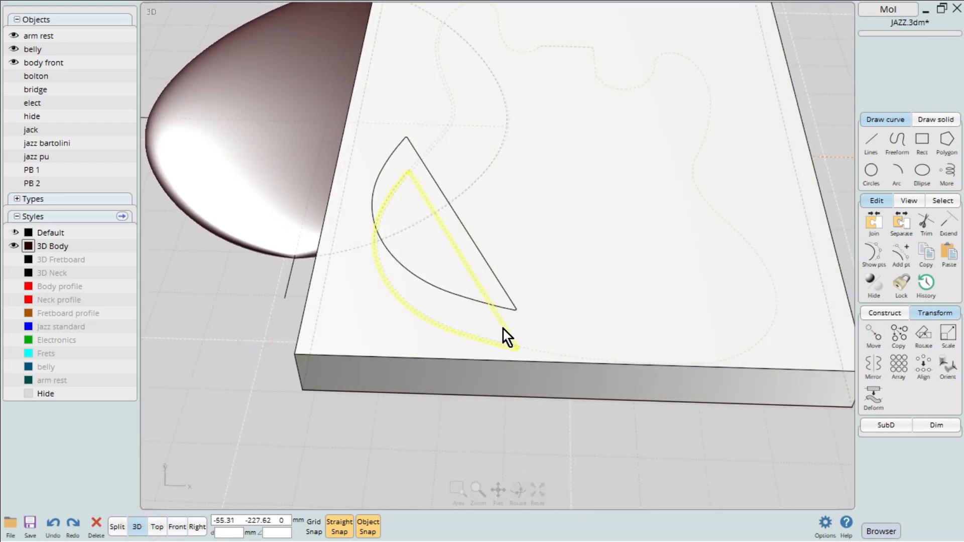
{"action": "left_click", "coordinate": [504, 329]}
{"action": "key", "text": "Delete"}
{"action": "right_click_drag", "start_coordinate": [503, 329], "coordinate": [495, 303]}
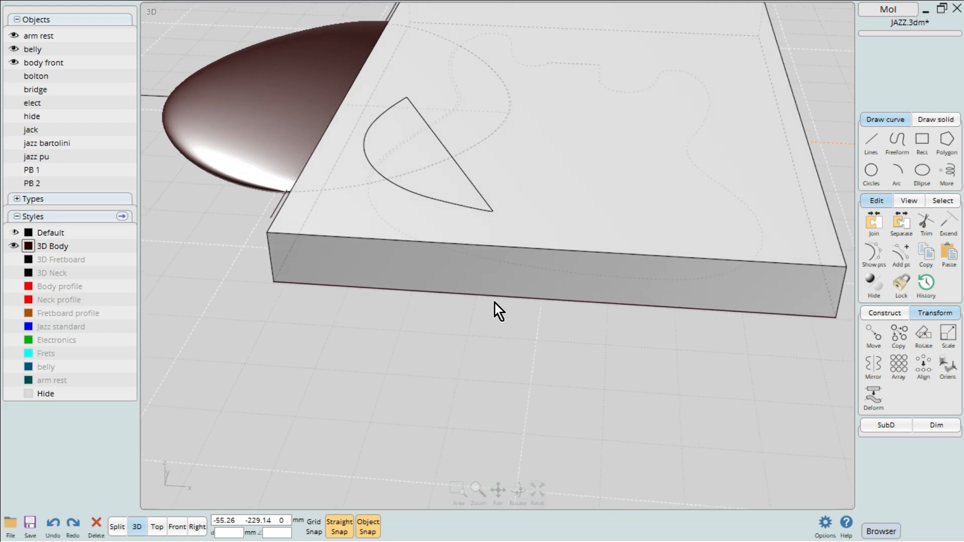
{"action": "left_click", "coordinate": [461, 213]}
{"action": "right_click_drag", "start_coordinate": [461, 213], "coordinate": [445, 185]}
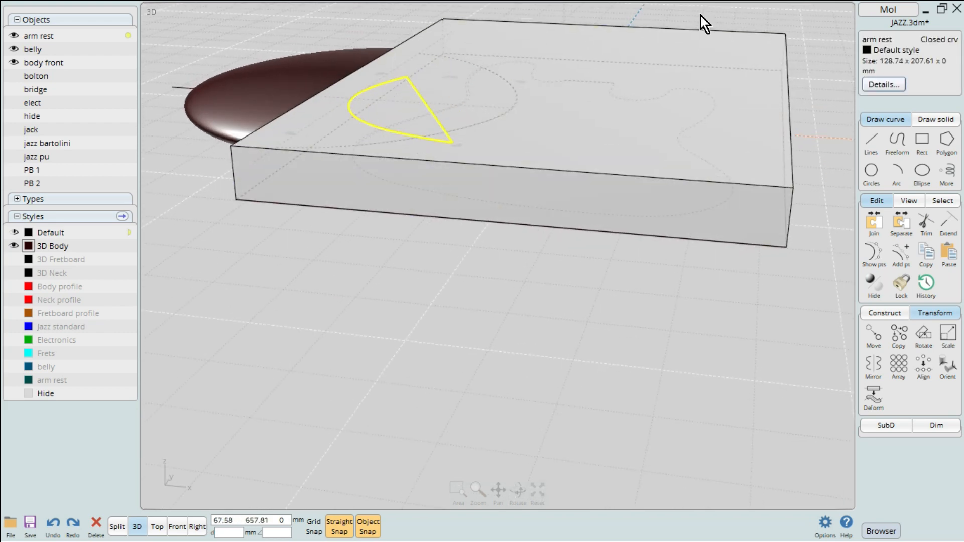
{"action": "right_click_drag", "start_coordinate": [435, 119], "coordinate": [463, 152]}
{"action": "left_click", "coordinate": [946, 335]}
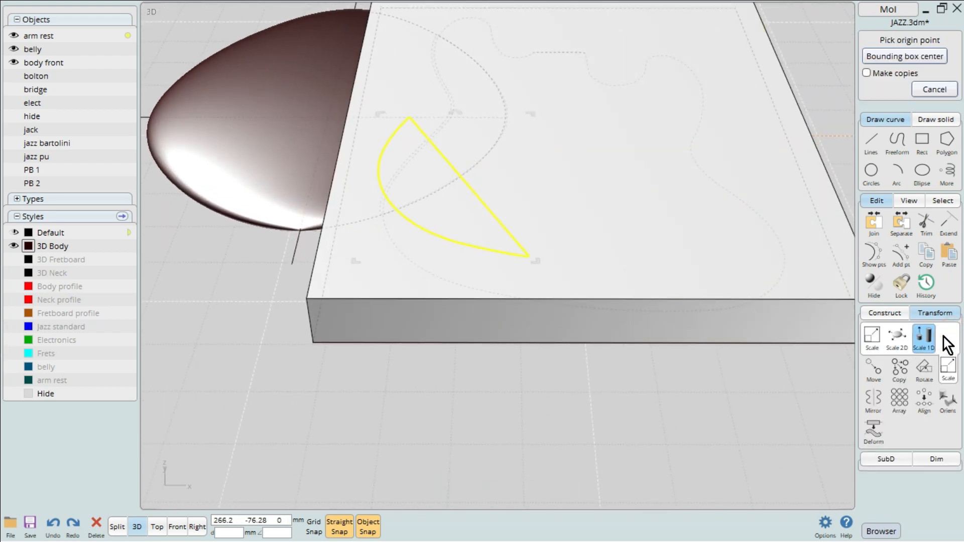
{"action": "left_click", "coordinate": [911, 372]}
{"action": "left_click", "coordinate": [901, 337]}
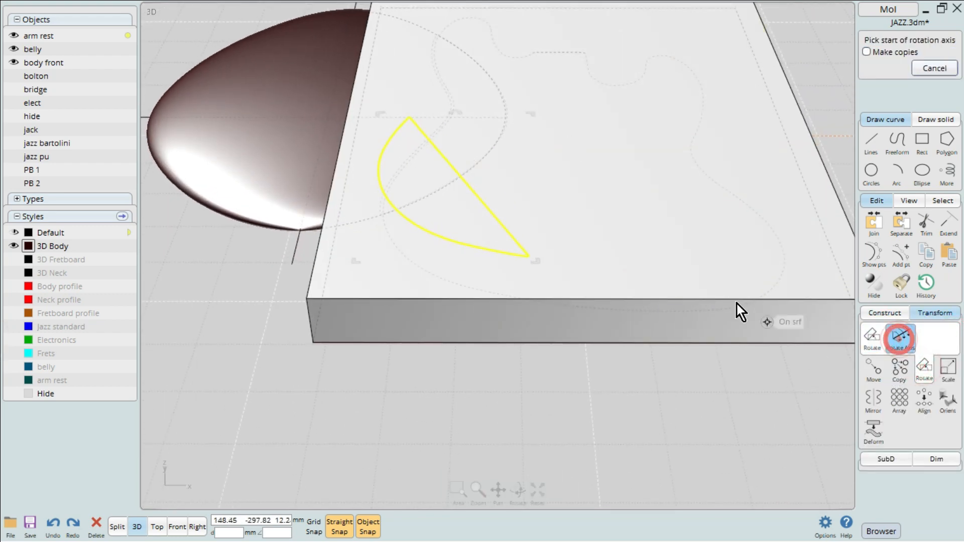
{"action": "left_click", "coordinate": [464, 180]}
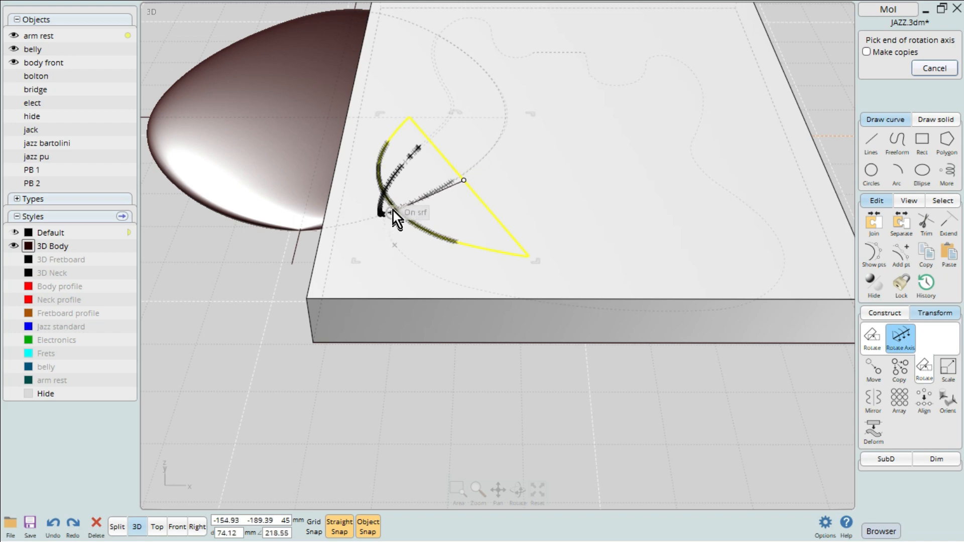
{"action": "right_click_drag", "start_coordinate": [393, 208], "coordinate": [266, 269]}
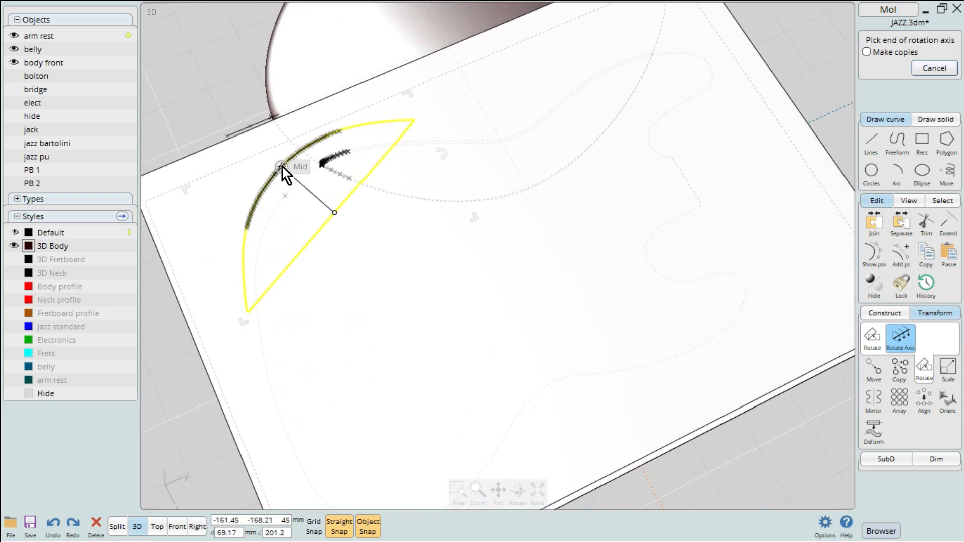
{"action": "left_click", "coordinate": [200, 125]}
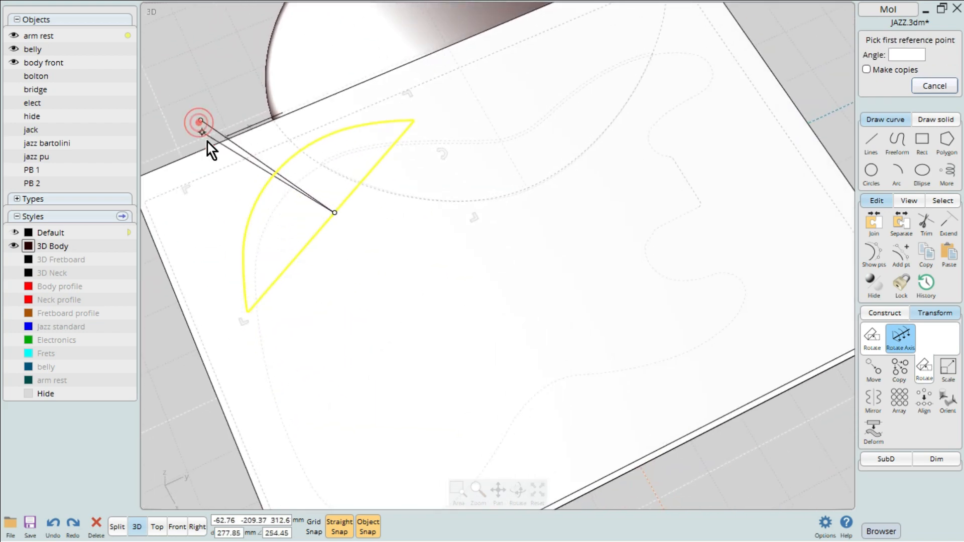
{"action": "left_click", "coordinate": [254, 309]}
{"action": "right_click_drag", "start_coordinate": [235, 281], "coordinate": [291, 251]}
{"action": "key", "text": "Escape"}
- Tilt the arm rest curve down into the block with Rotate Axis around its straight edge, giving it about 24 mm of height
{"action": "right_click", "coordinate": [290, 251]}
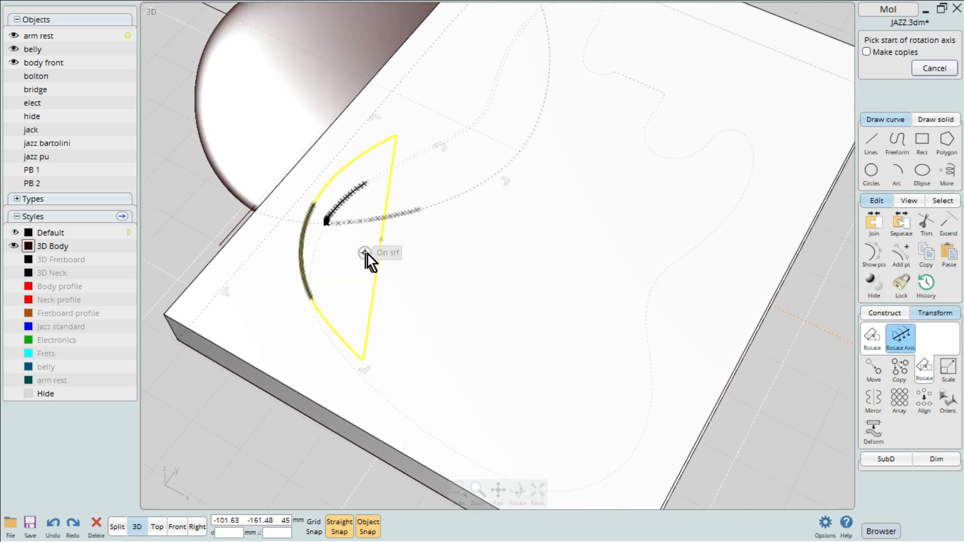
{"action": "left_click", "coordinate": [381, 241]}
{"action": "left_click", "coordinate": [367, 355]}
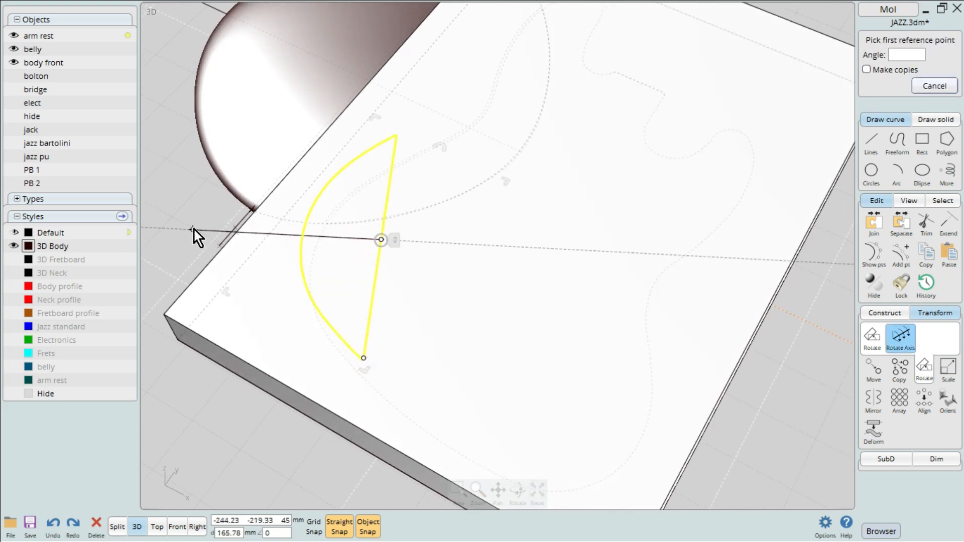
{"action": "left_click", "coordinate": [194, 230]}
{"action": "right_click_drag", "start_coordinate": [194, 230], "coordinate": [390, 259]}
{"action": "left_click", "coordinate": [227, 150]}
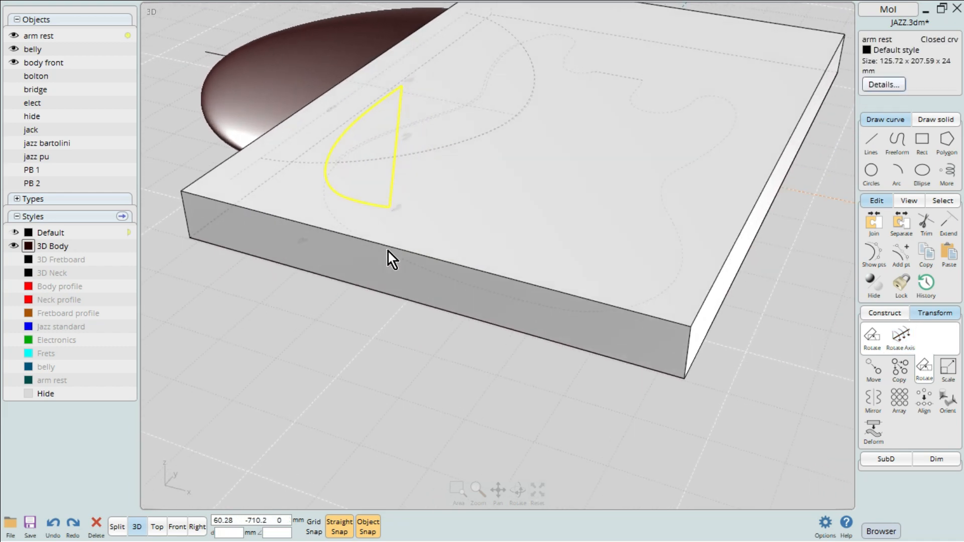
- Extrude the tilted arm rest curve about 89 mm up and out of the block with capped ends
{"action": "right_click_drag", "start_coordinate": [716, 187], "coordinate": [749, 218]}
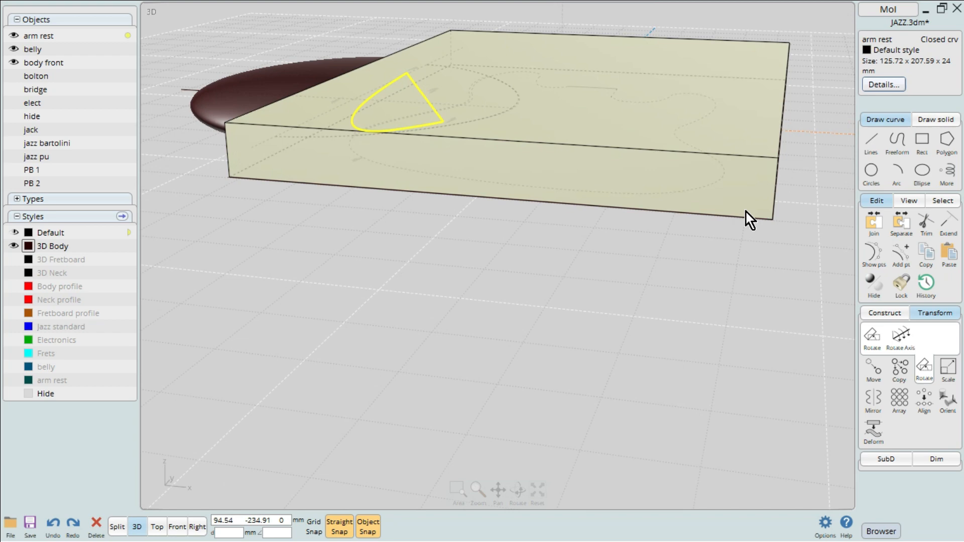
{"action": "left_click", "coordinate": [884, 314]}
{"action": "left_click", "coordinate": [874, 365]}
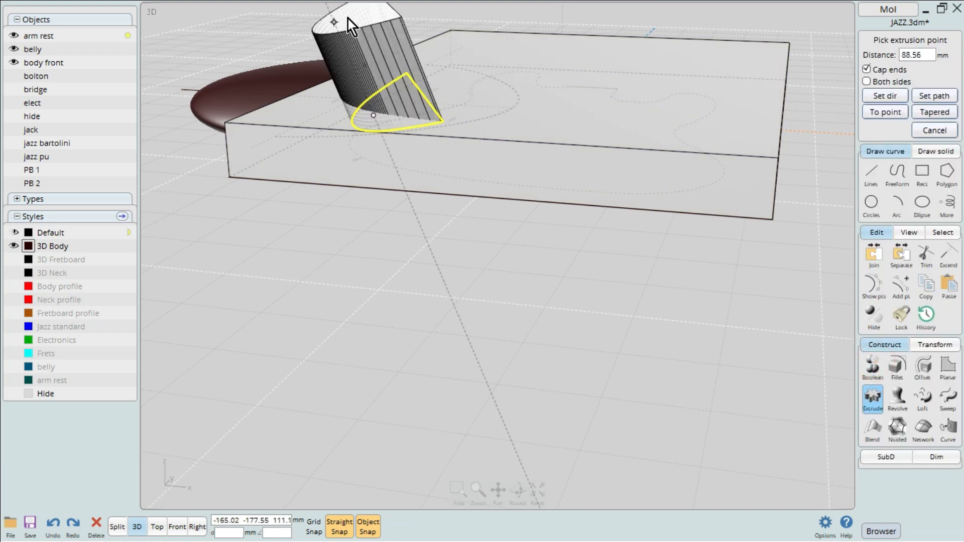
{"action": "left_click", "coordinate": [348, 19]}
{"action": "right_click_drag", "start_coordinate": [348, 19], "coordinate": [496, 155]}
{"action": "left_click", "coordinate": [407, 267]}
- Move the extruded arm rest solid up by 0.1 mm in the front view
{"action": "right_click_drag", "start_coordinate": [414, 241], "coordinate": [363, 237]}
{"action": "left_click", "coordinate": [410, 71]}
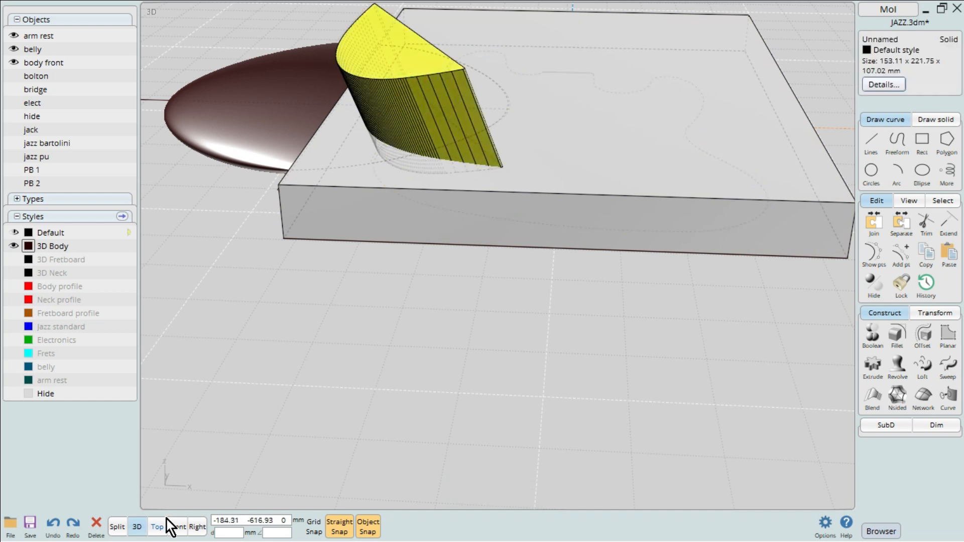
{"action": "left_click", "coordinate": [176, 527]}
{"action": "left_click", "coordinate": [934, 313]}
{"action": "left_click", "coordinate": [873, 336]}
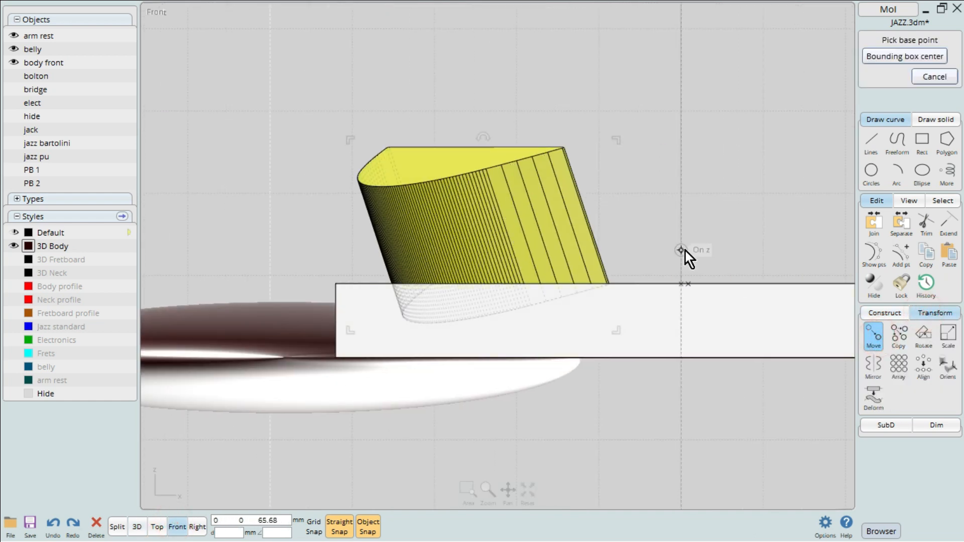
{"action": "left_click", "coordinate": [685, 250]}
{"action": "type", "text": "0.1"}
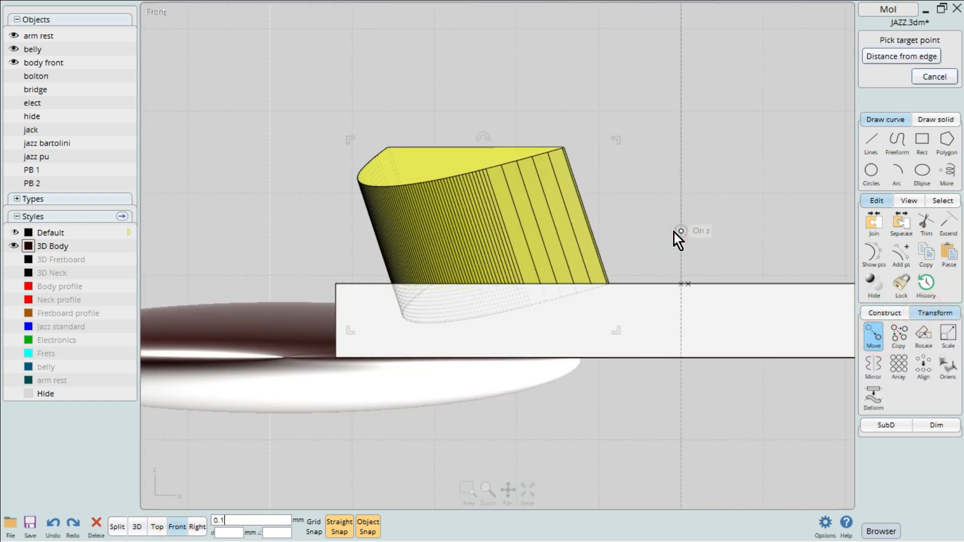
{"action": "key", "text": "Return"}
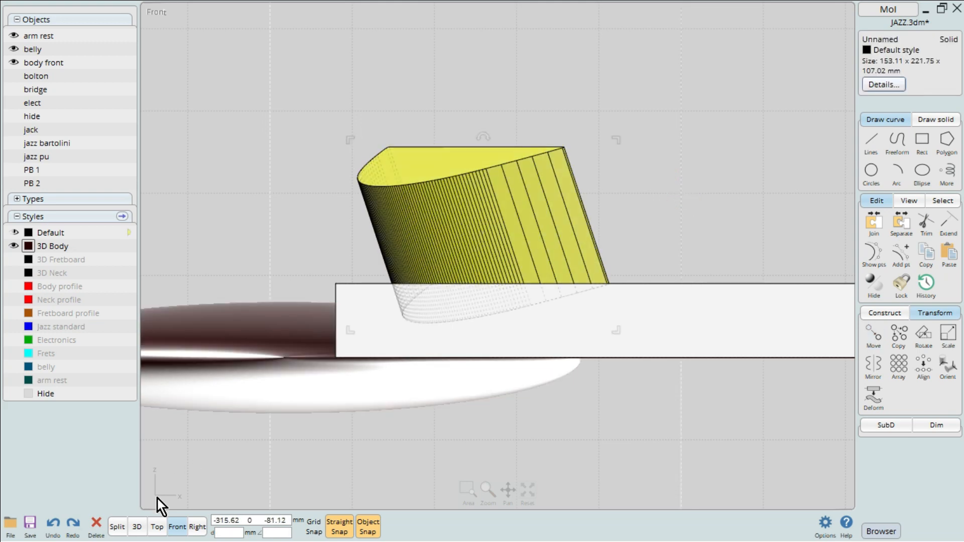
- Show the bolton outline and move it 25 mm up inside the block in the front view
{"action": "left_click", "coordinate": [136, 527]}
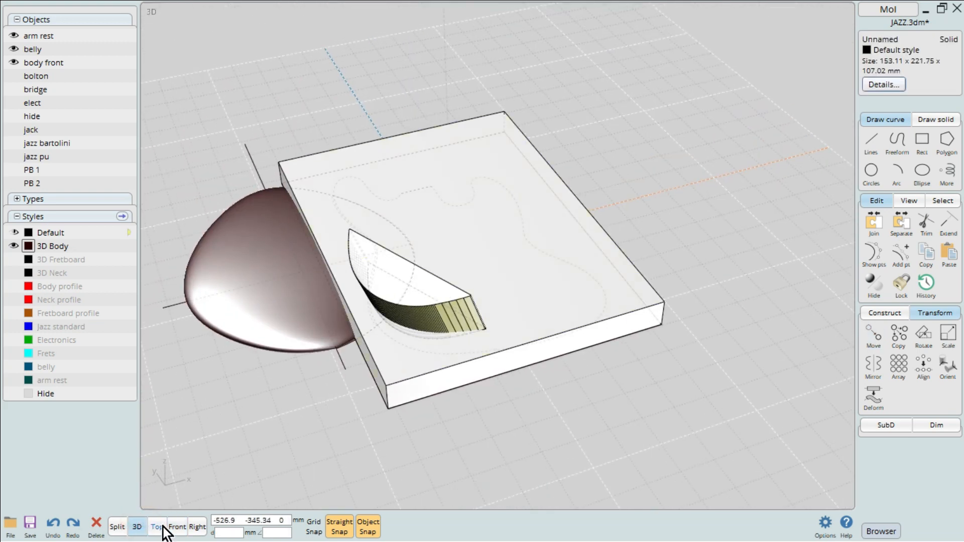
{"action": "left_click", "coordinate": [162, 526]}
{"action": "left_click", "coordinate": [179, 96]}
{"action": "left_click", "coordinate": [14, 76]}
{"action": "scroll", "coordinate": [426, 227], "scroll_direction": "up", "scroll_amount": 6}
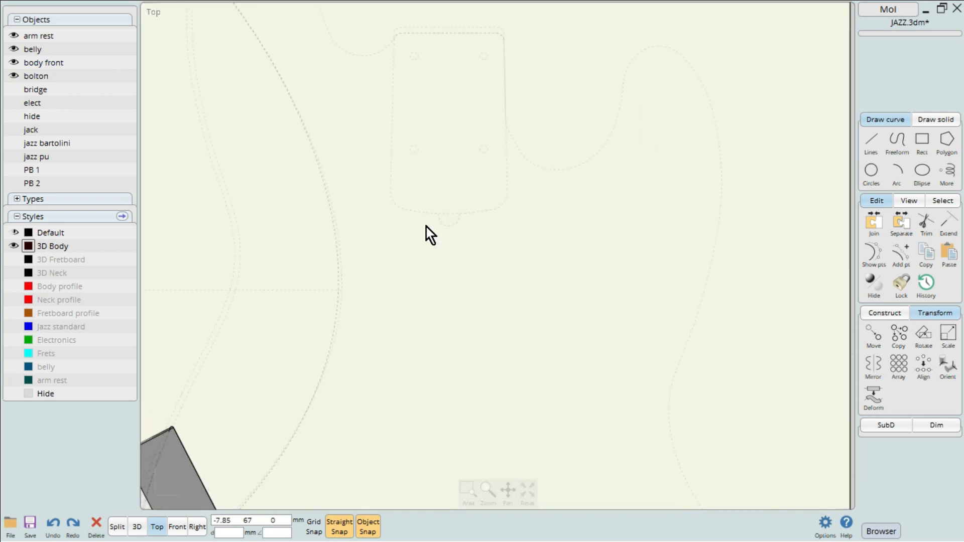
{"action": "left_click", "coordinate": [409, 211]}
{"action": "left_click", "coordinate": [177, 526]}
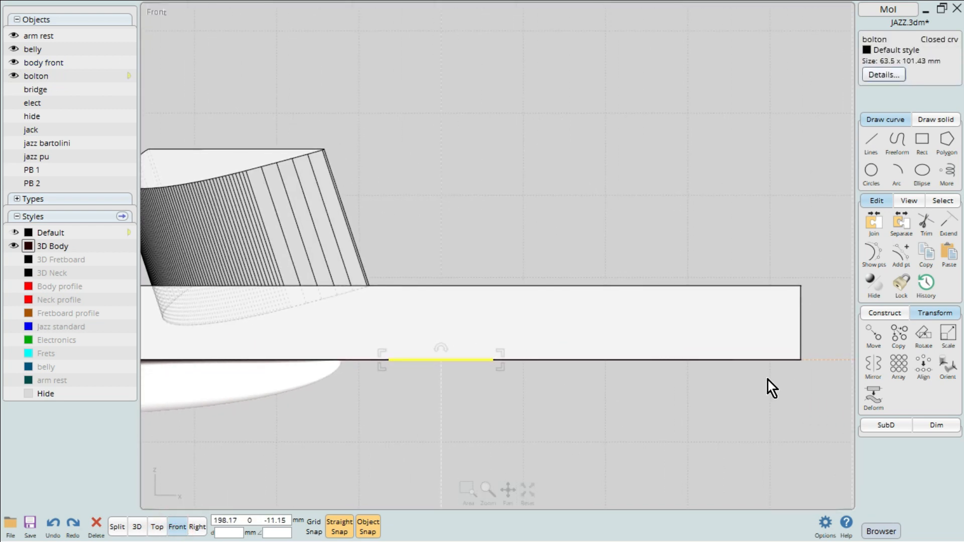
{"action": "left_click", "coordinate": [873, 334]}
{"action": "left_click", "coordinate": [520, 217]}
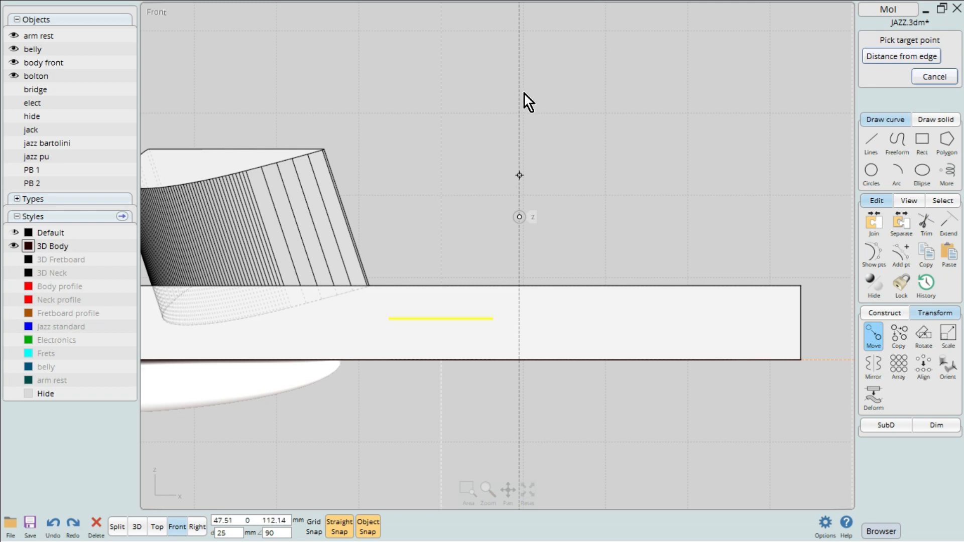
{"action": "key", "text": "Escape"}
- Extrude the raised bolton outline upward with capped ends until it passes well beyond the block's top face
{"action": "left_click", "coordinate": [876, 314]}
{"action": "left_click", "coordinate": [873, 360]}
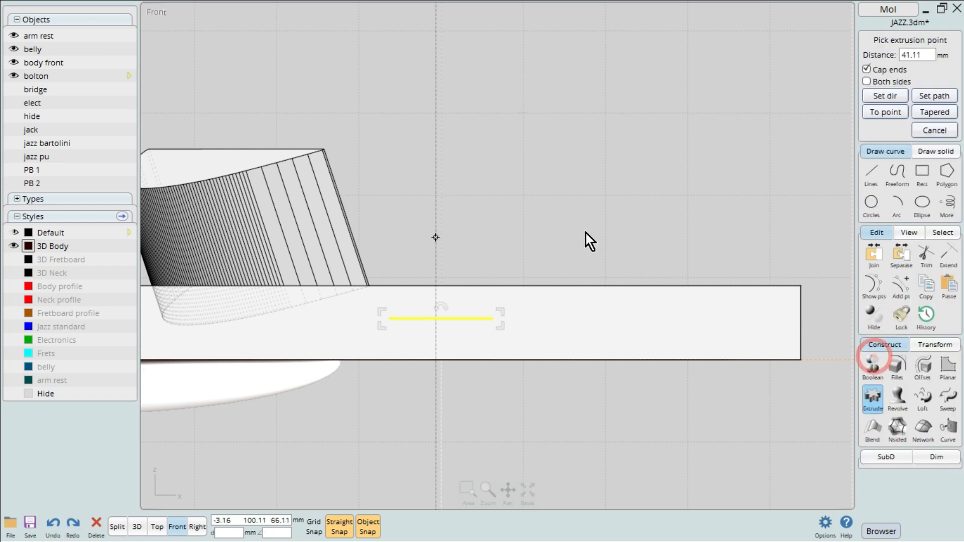
{"action": "left_click", "coordinate": [517, 188]}
{"action": "left_click", "coordinate": [136, 527]}
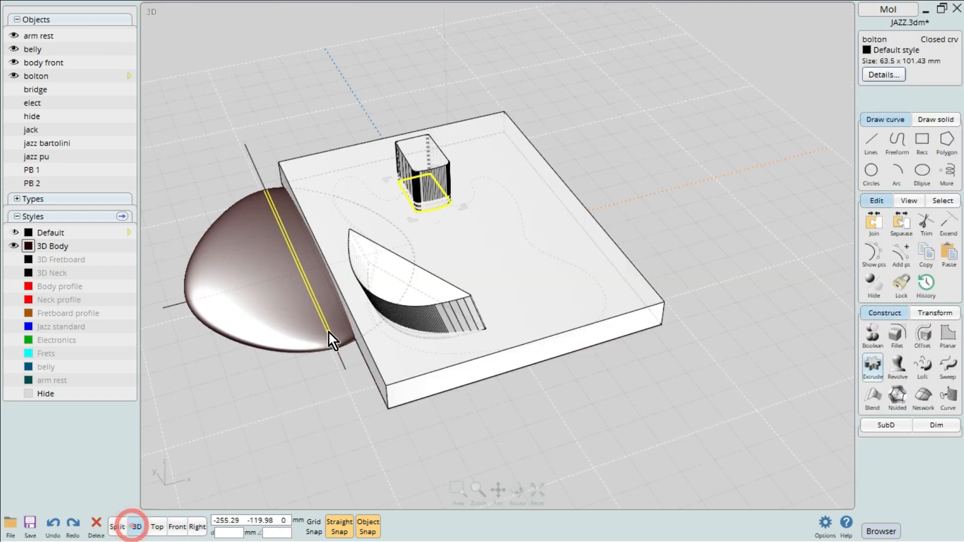
{"action": "right_click_drag", "start_coordinate": [329, 333], "coordinate": [466, 284]}
{"action": "left_click", "coordinate": [574, 340]}
- Cut the block to the bass body shape with a Boolean intersection against the body front outline
{"action": "left_click", "coordinate": [157, 527]}
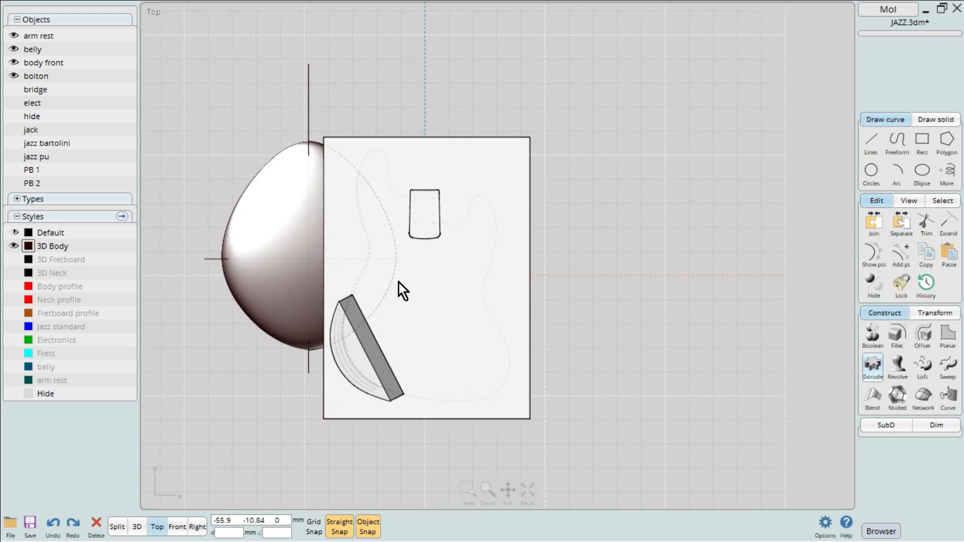
{"action": "left_click", "coordinate": [463, 227]}
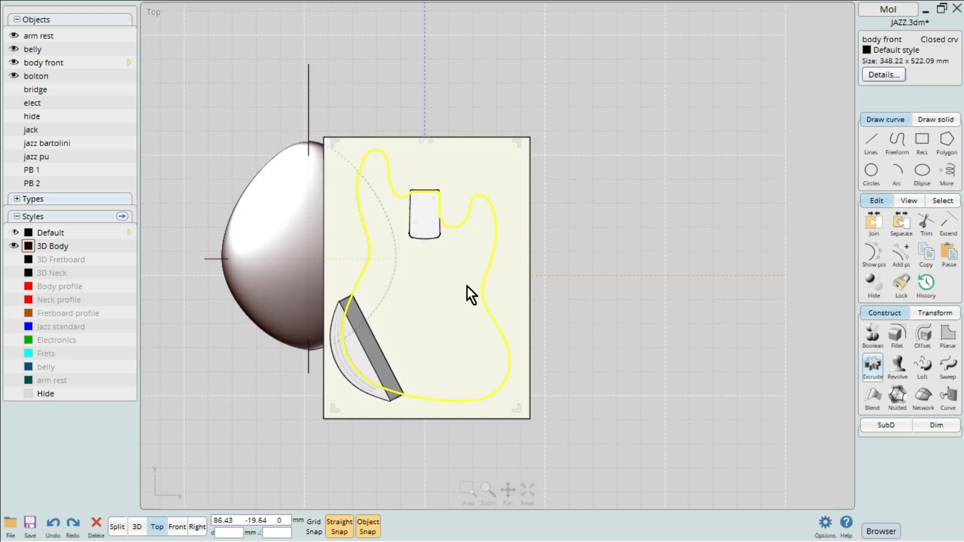
{"action": "left_click", "coordinate": [583, 231]}
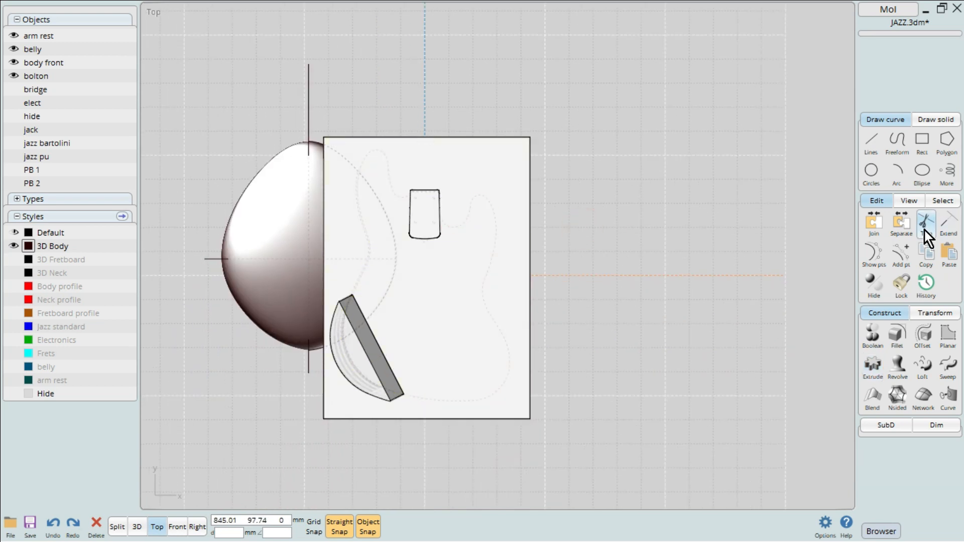
{"action": "left_click", "coordinate": [875, 335]}
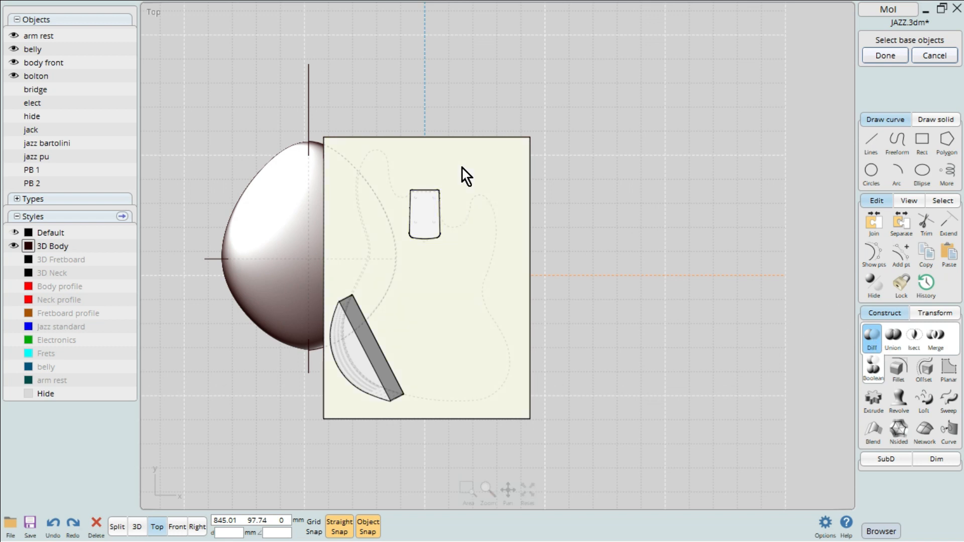
{"action": "left_click", "coordinate": [914, 336]}
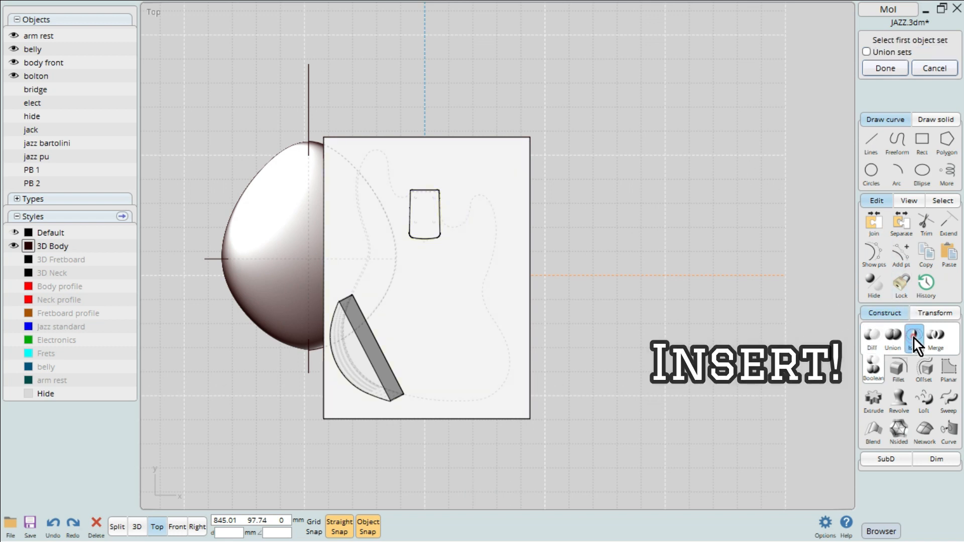
{"action": "left_click", "coordinate": [531, 267]}
{"action": "right_click", "coordinate": [510, 255]}
{"action": "left_click", "coordinate": [494, 254]}
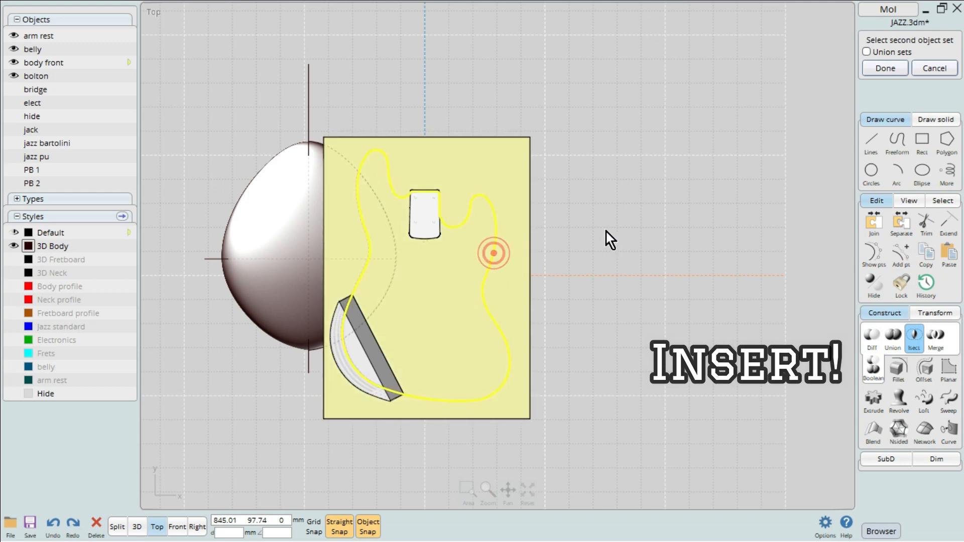
{"action": "right_click", "coordinate": [608, 232]}
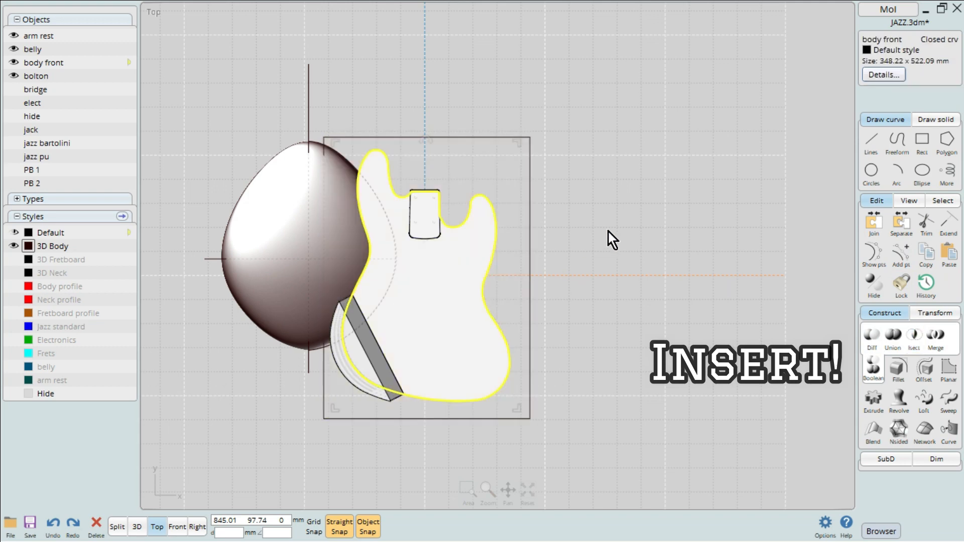
{"action": "left_click", "coordinate": [136, 527]}
{"action": "right_click_drag", "start_coordinate": [322, 427], "coordinate": [354, 381]}
{"action": "key", "text": "Escape"}
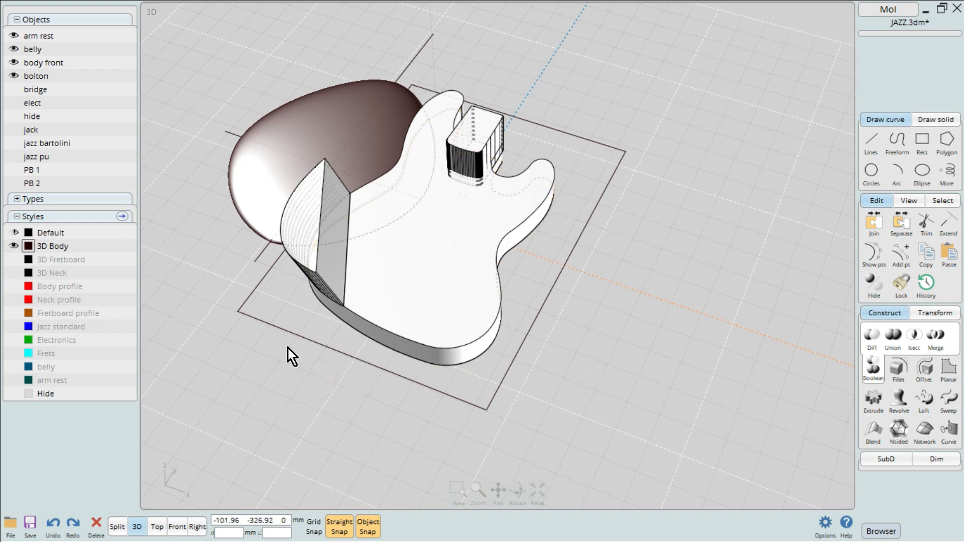
{"action": "scroll", "coordinate": [287, 346], "scroll_direction": "up", "scroll_amount": 4}
{"action": "right_click_drag", "start_coordinate": [291, 384], "coordinate": [308, 342]}
{"action": "middle_click_drag", "start_coordinate": [370, 284], "coordinate": [334, 372]}
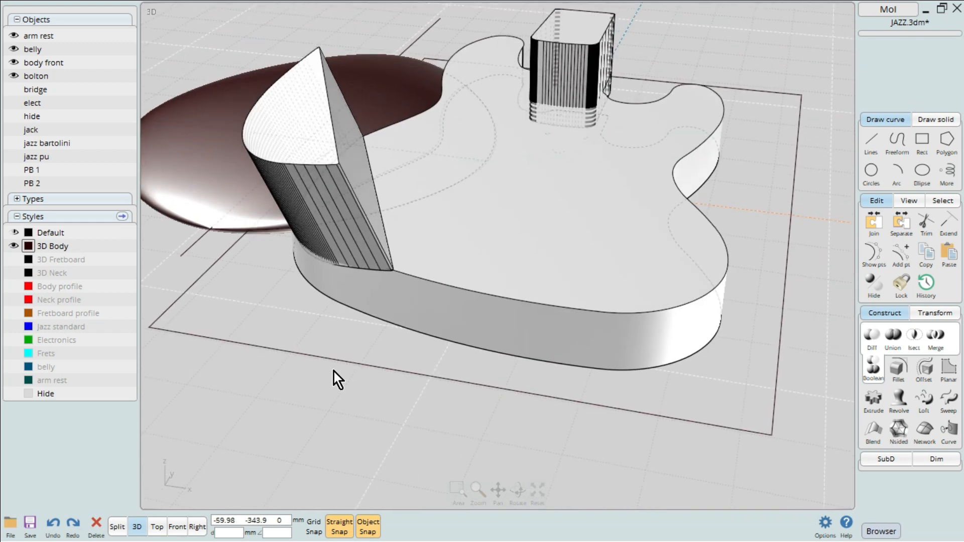
{"action": "left_click", "coordinate": [871, 344]}
{"action": "left_click", "coordinate": [527, 241]}
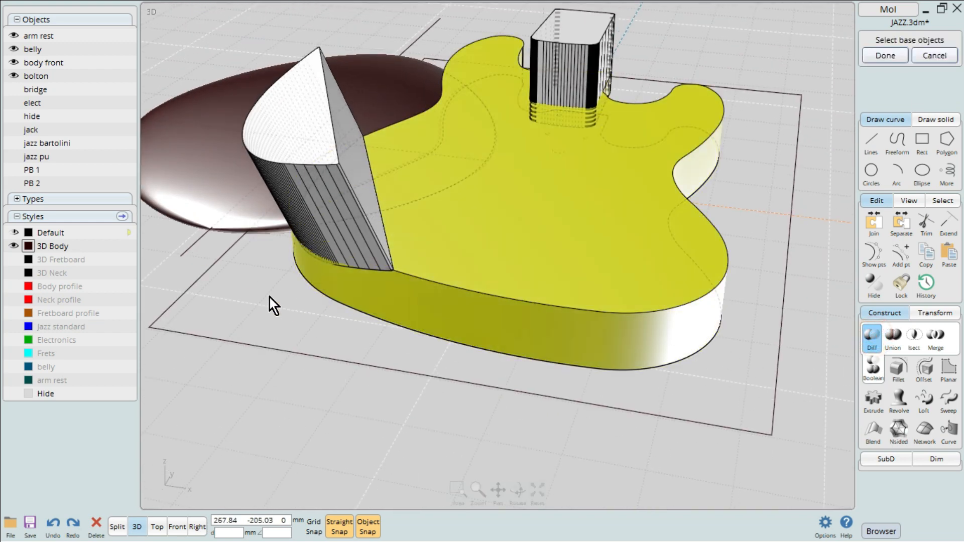
{"action": "right_click_drag", "start_coordinate": [278, 298], "coordinate": [324, 270]}
{"action": "scroll", "coordinate": [370, 244], "scroll_direction": "up", "scroll_amount": 5}
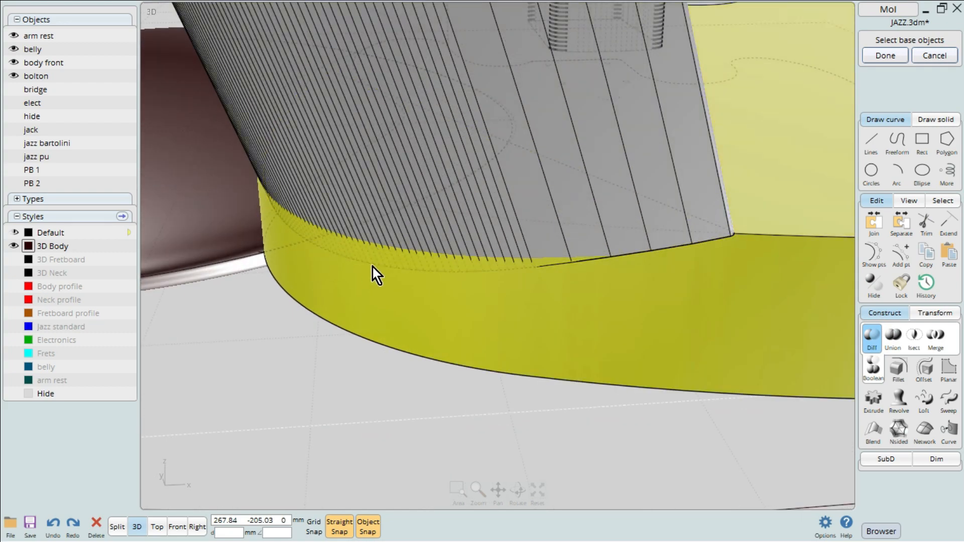
{"action": "scroll", "coordinate": [464, 265], "scroll_direction": "down", "scroll_amount": 5}
{"action": "right_click_drag", "start_coordinate": [475, 266], "coordinate": [465, 295]}
{"action": "key", "text": "Escape"}
- Turn off the display of hidden lines in the view
{"action": "left_click", "coordinate": [409, 369]}
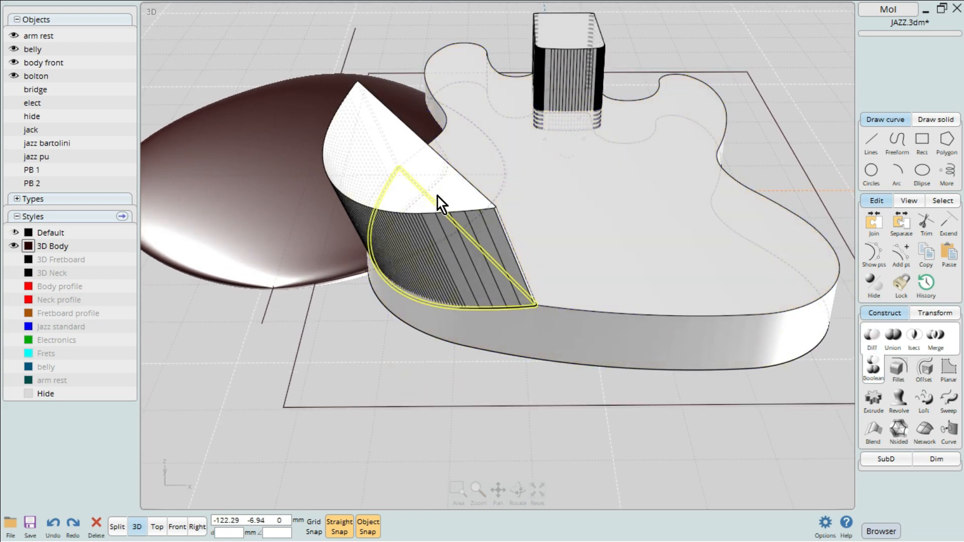
{"action": "left_click", "coordinate": [909, 200]}
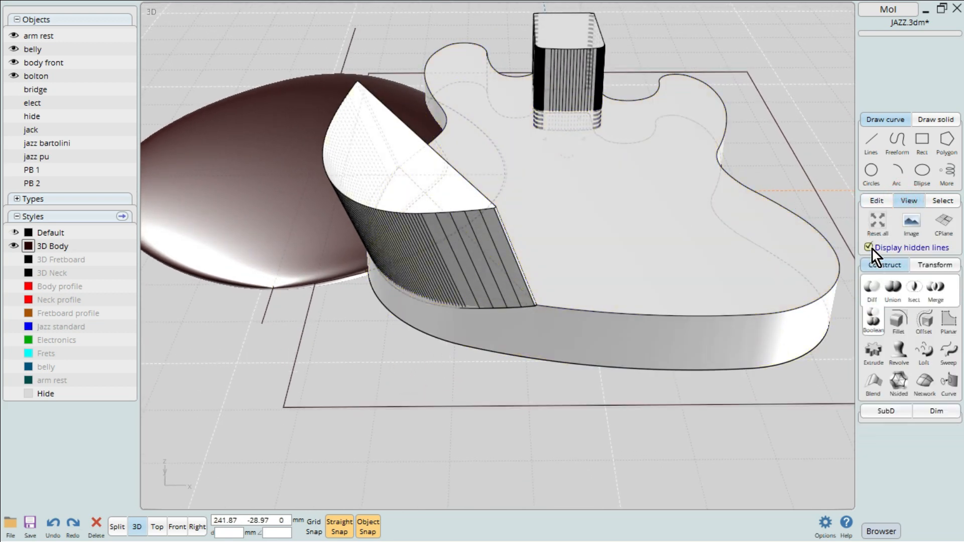
{"action": "left_click", "coordinate": [870, 248]}
- Stretch the arm rest solid slightly outward from its straight side with Scale 1D, turning object snap off for the second reference point
{"action": "left_click", "coordinate": [426, 197]}
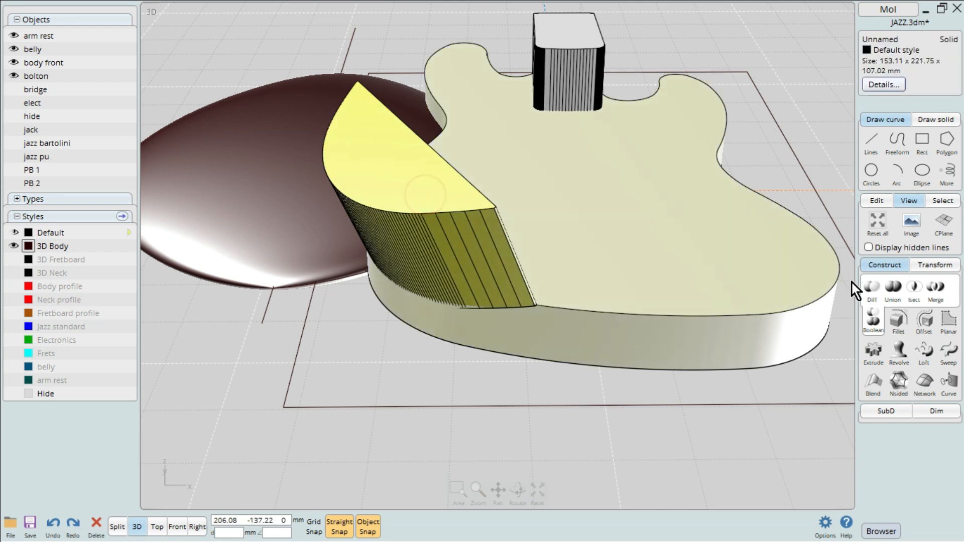
{"action": "left_click", "coordinate": [946, 267]}
{"action": "left_click", "coordinate": [953, 289]}
{"action": "left_click", "coordinate": [928, 288]}
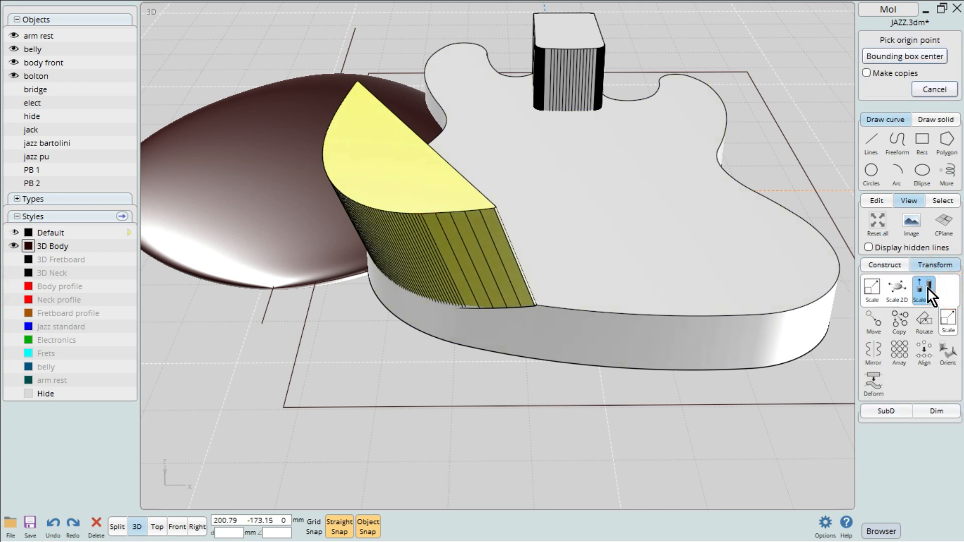
{"action": "left_click", "coordinate": [418, 137]}
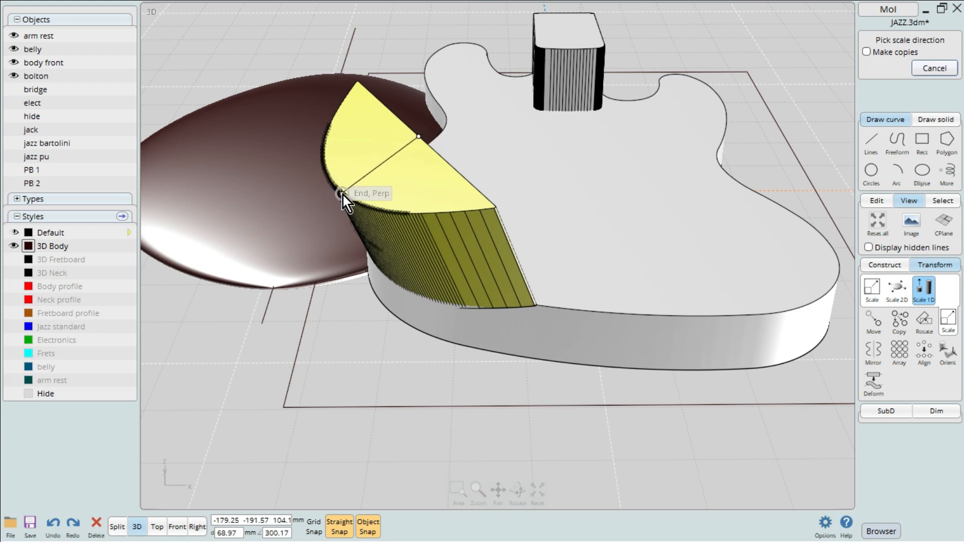
{"action": "right_click_drag", "start_coordinate": [348, 200], "coordinate": [410, 220]}
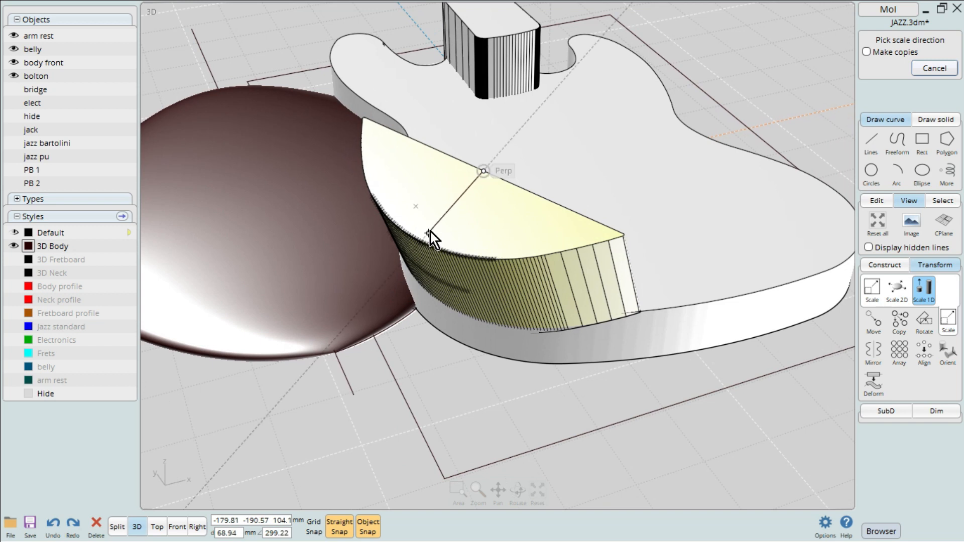
{"action": "left_click", "coordinate": [423, 237]}
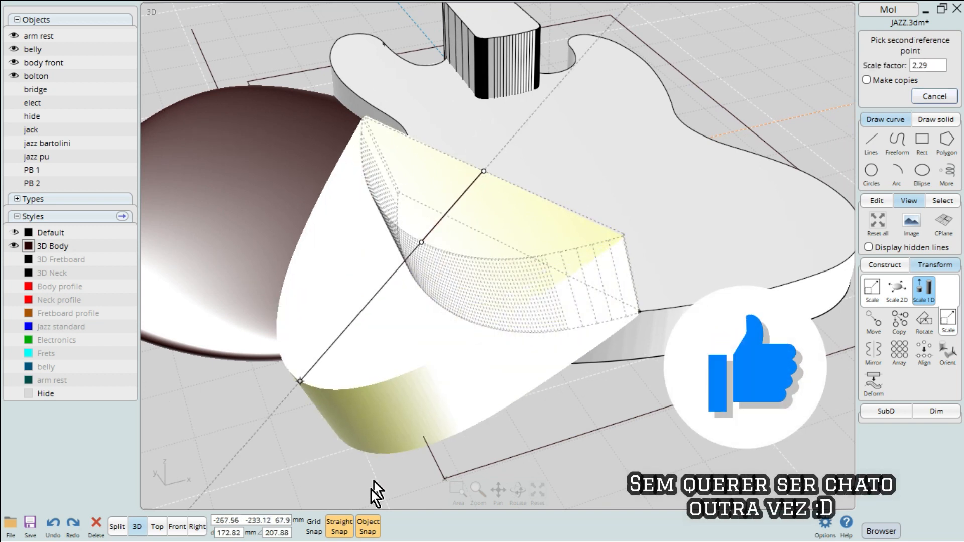
{"action": "left_click", "coordinate": [363, 530]}
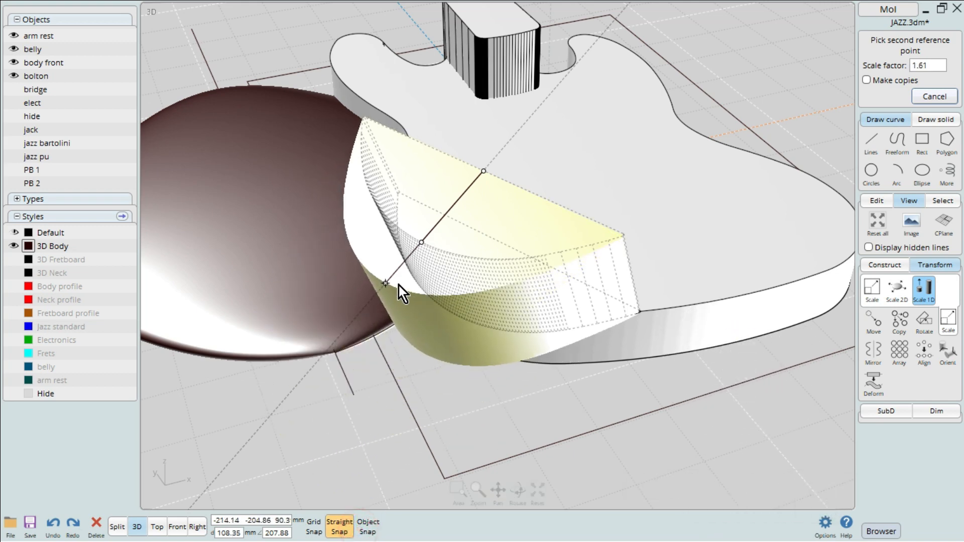
{"action": "left_click", "coordinate": [416, 248]}
{"action": "right_click_drag", "start_coordinate": [416, 246], "coordinate": [354, 315]}
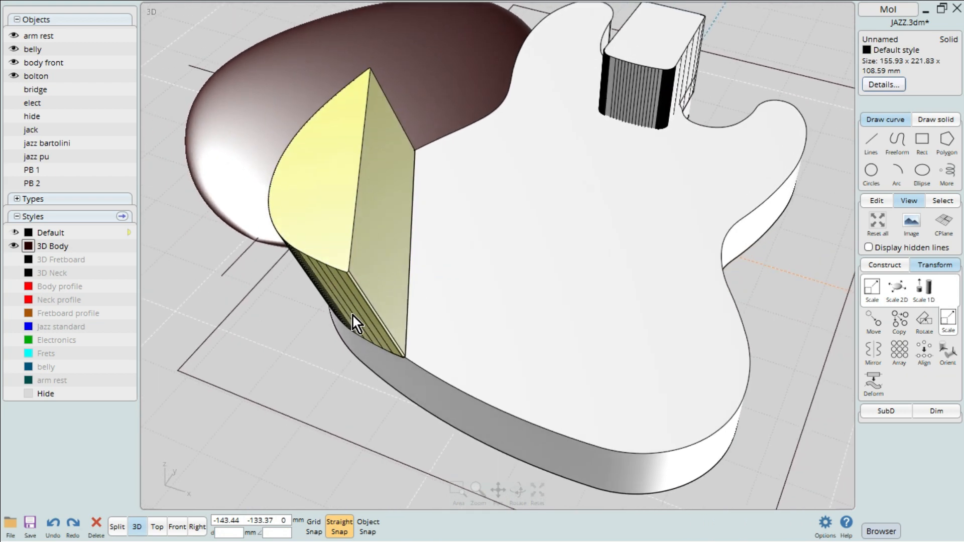
{"action": "left_click", "coordinate": [299, 362]}
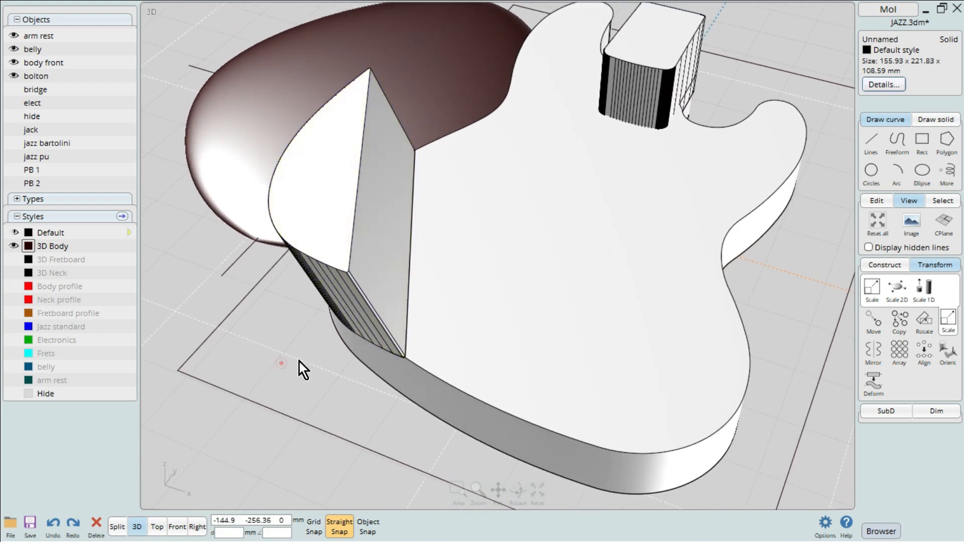
- Subtract the extruded arm rest solid from the bass body with a Boolean difference
{"action": "left_click", "coordinate": [883, 266]}
{"action": "left_click", "coordinate": [878, 288]}
{"action": "left_click", "coordinate": [874, 290]}
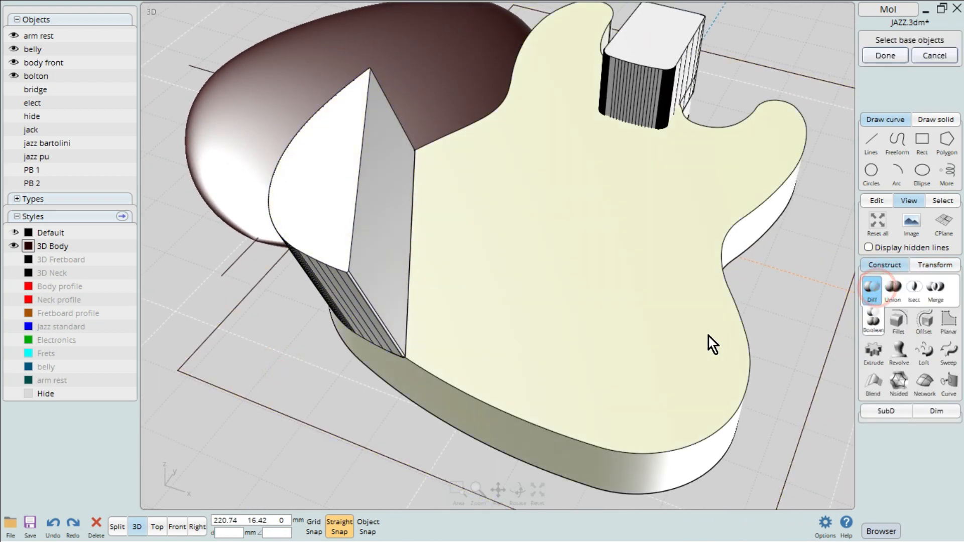
{"action": "left_click", "coordinate": [621, 323]}
{"action": "right_click", "coordinate": [308, 375]}
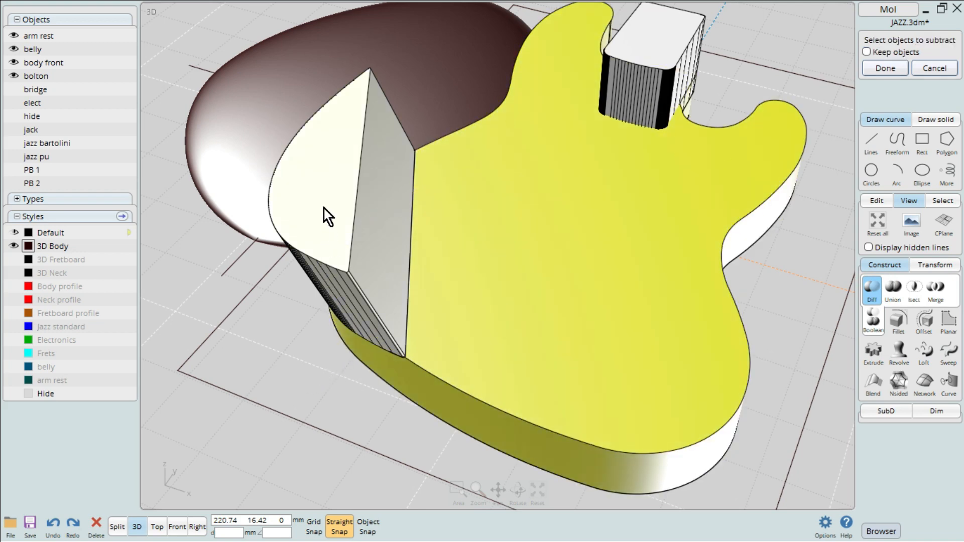
{"action": "left_click", "coordinate": [323, 207]}
{"action": "right_click", "coordinate": [258, 351]}
- Hide the arm rest outline curve left on the body
{"action": "right_click_drag", "start_coordinate": [258, 352], "coordinate": [459, 339]}
{"action": "left_click", "coordinate": [526, 314]}
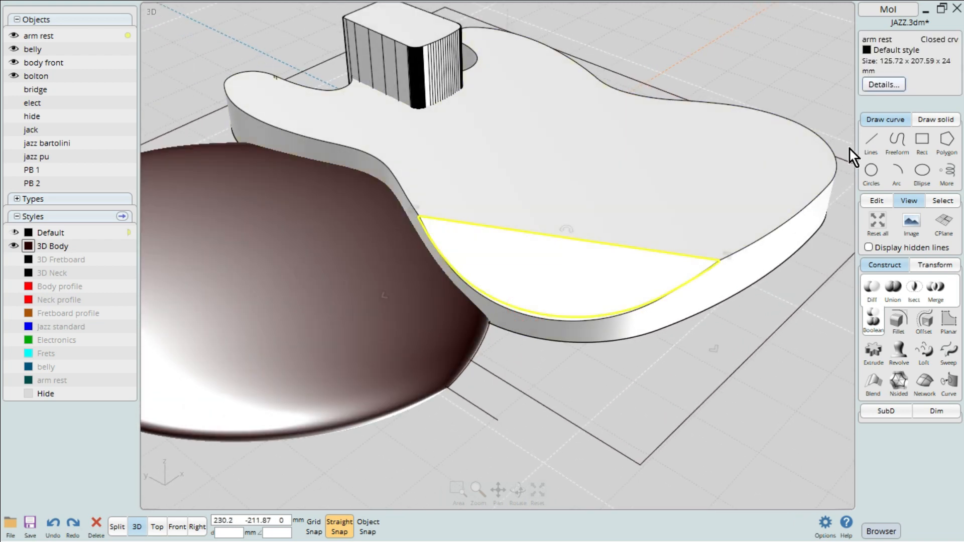
{"action": "left_click", "coordinate": [876, 201]}
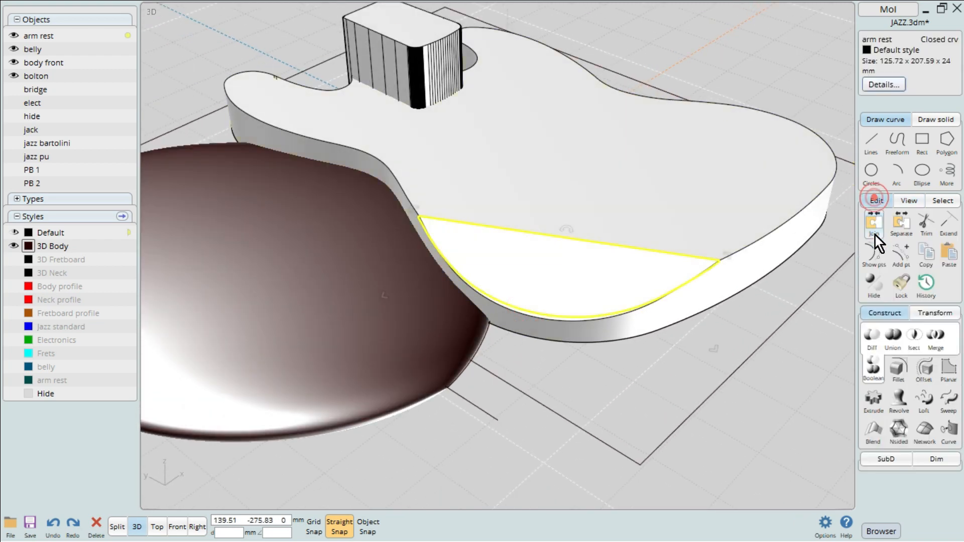
{"action": "left_click", "coordinate": [873, 289]}
- Cut the neck pocket by subtracting the extruded bolton solid from the body with a Boolean difference
{"action": "right_click_drag", "start_coordinate": [729, 267], "coordinate": [343, 272]}
{"action": "middle_click_drag", "start_coordinate": [422, 308], "coordinate": [409, 216]}
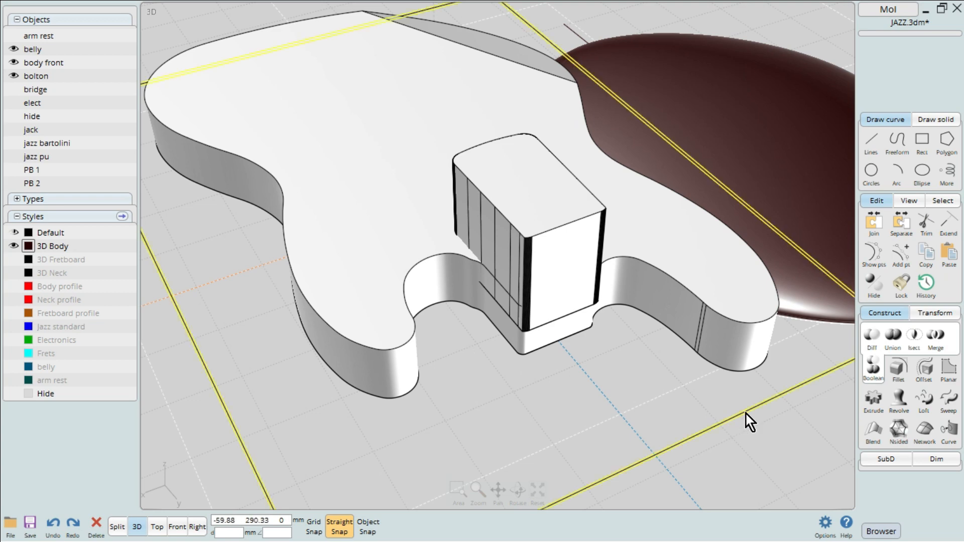
{"action": "left_click", "coordinate": [875, 339]}
{"action": "left_click", "coordinate": [393, 209]}
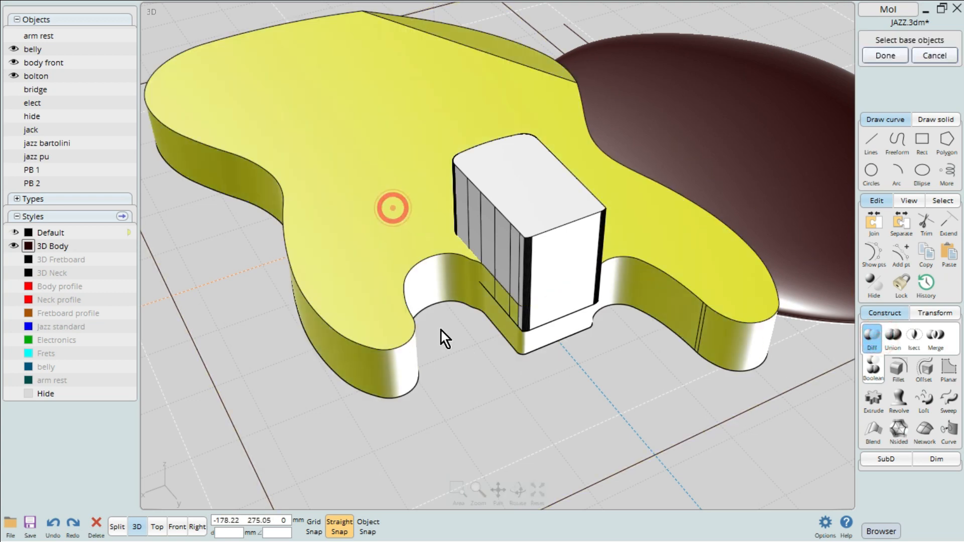
{"action": "right_click", "coordinate": [470, 279]}
{"action": "left_click", "coordinate": [499, 194]}
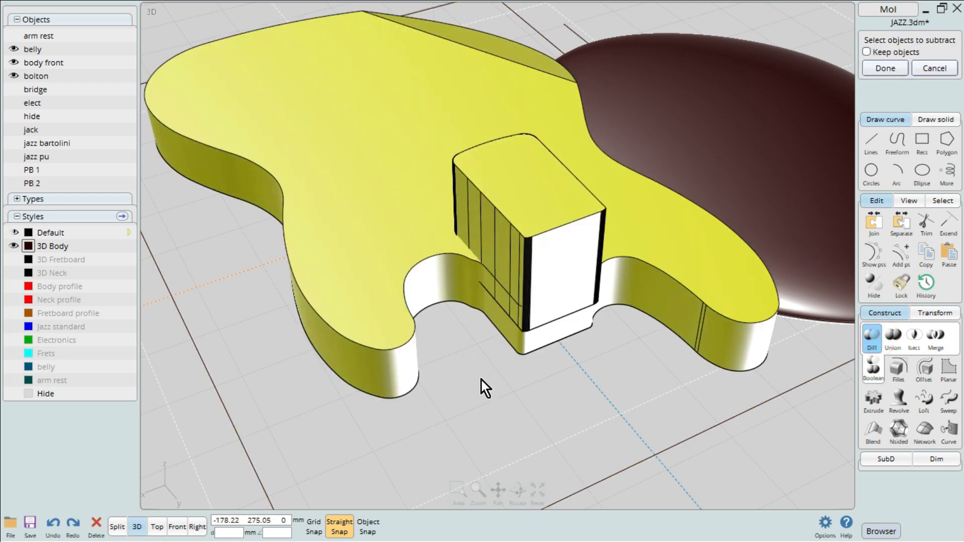
{"action": "right_click", "coordinate": [481, 381]}
{"action": "scroll", "coordinate": [470, 318], "scroll_direction": "up", "scroll_amount": 10}
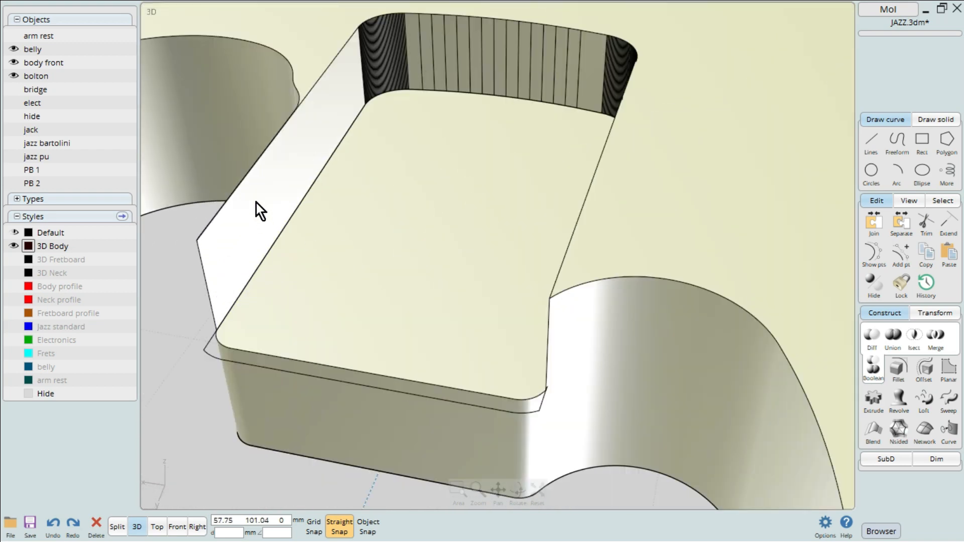
- Subtract the domed belly solid from the body with a Boolean difference, keeping the cutting object
{"action": "left_click", "coordinate": [257, 208]}
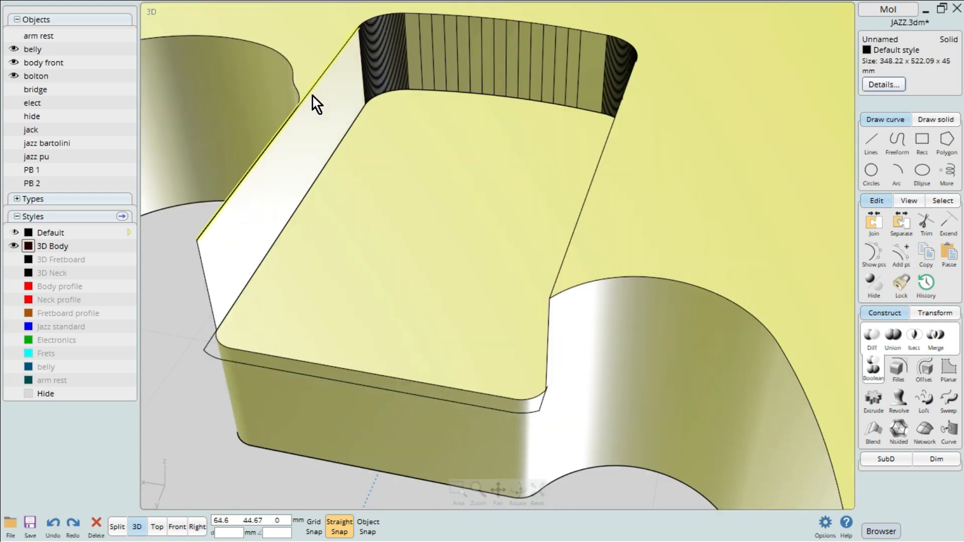
{"action": "right_click_drag", "start_coordinate": [251, 207], "coordinate": [302, 237]}
{"action": "scroll", "coordinate": [304, 237], "scroll_direction": "down", "scroll_amount": 10}
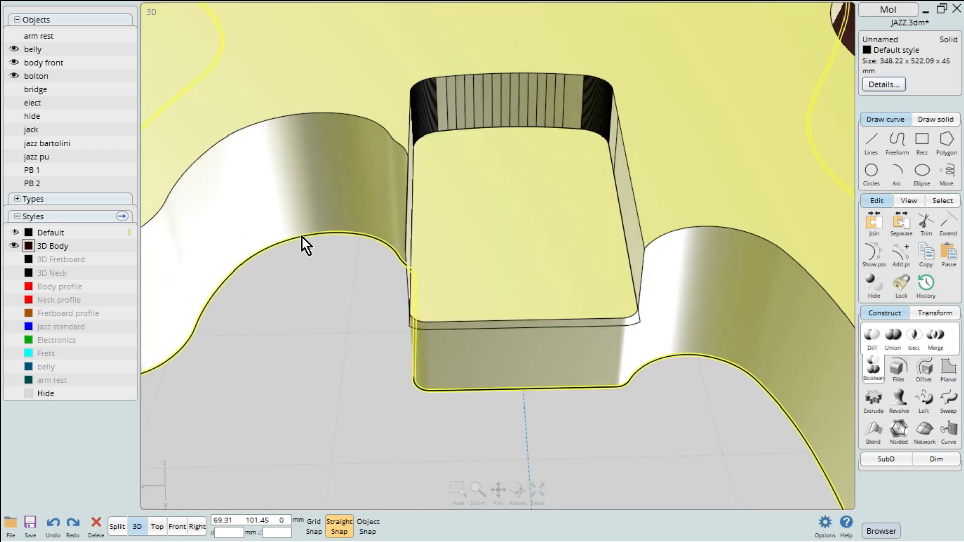
{"action": "right_click_drag", "start_coordinate": [406, 256], "coordinate": [354, 231]}
{"action": "left_click", "coordinate": [360, 214]}
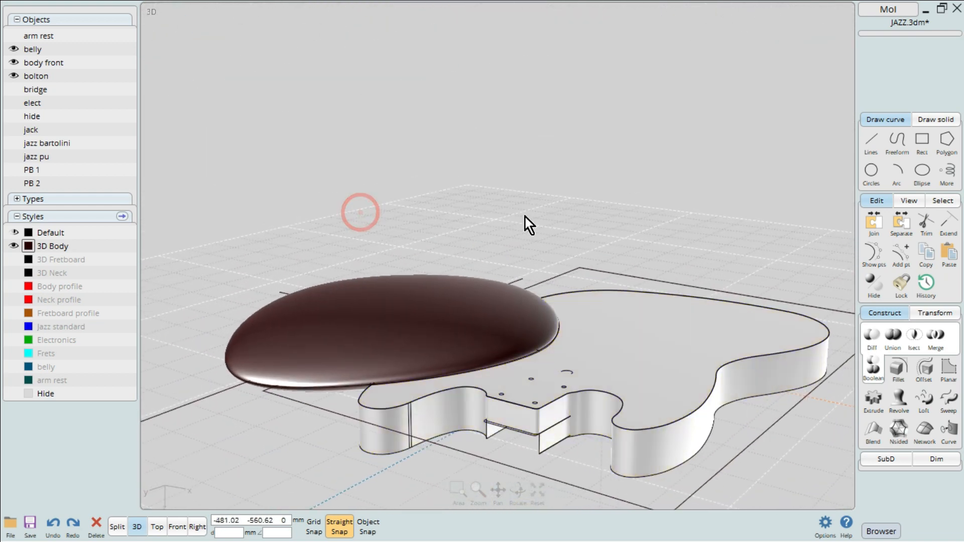
{"action": "right_click", "coordinate": [526, 217]}
{"action": "left_click", "coordinate": [603, 350]}
{"action": "left_click", "coordinate": [457, 293]}
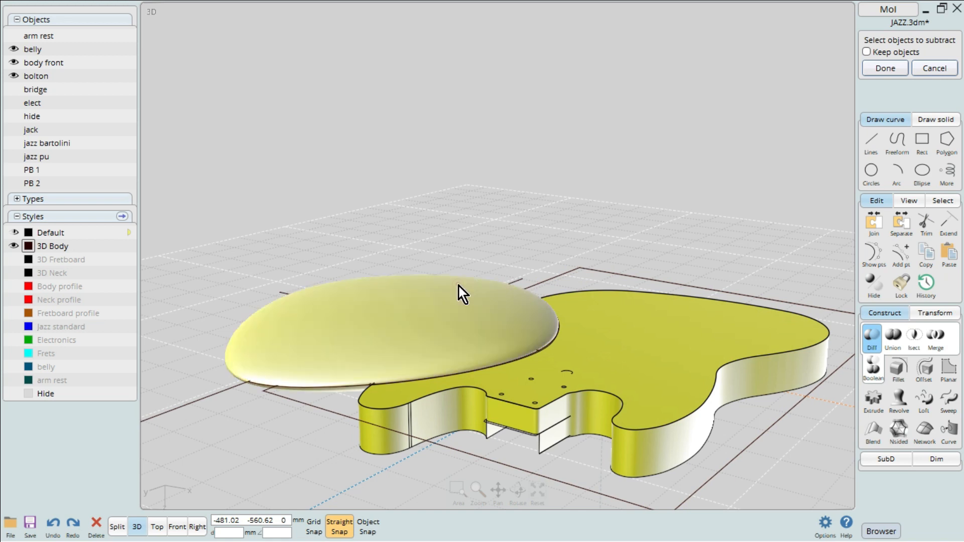
{"action": "left_click", "coordinate": [874, 52]}
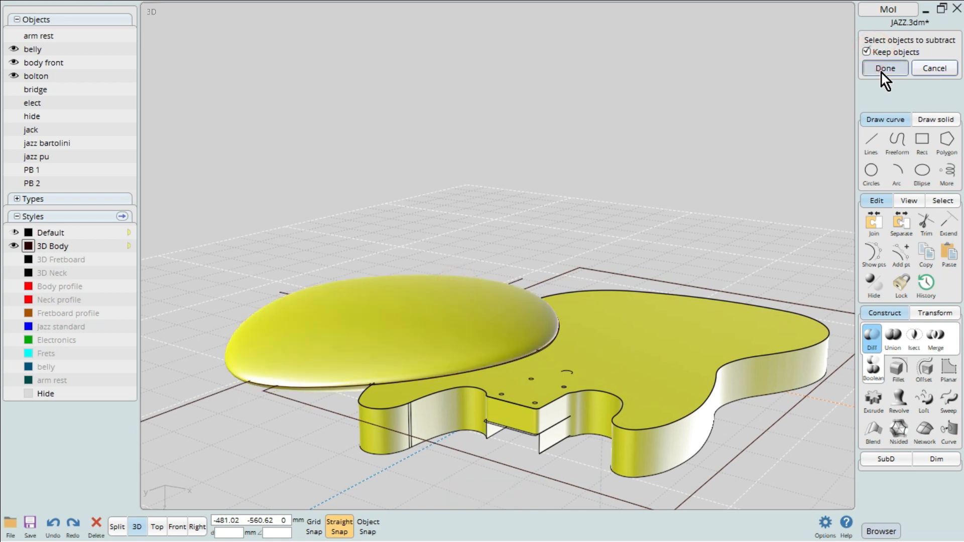
{"action": "left_click", "coordinate": [879, 71]}
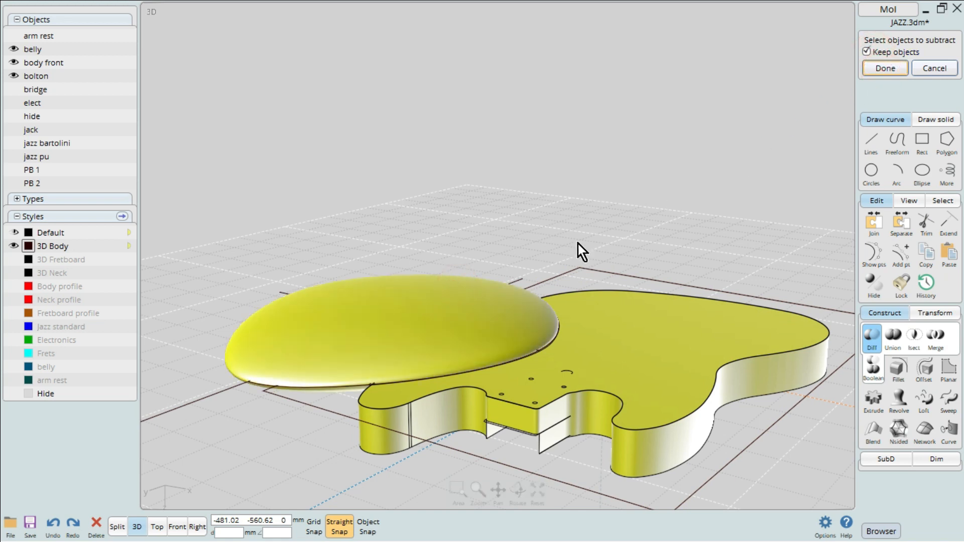
{"action": "left_click", "coordinate": [421, 291]}
{"action": "left_click", "coordinate": [598, 160]}
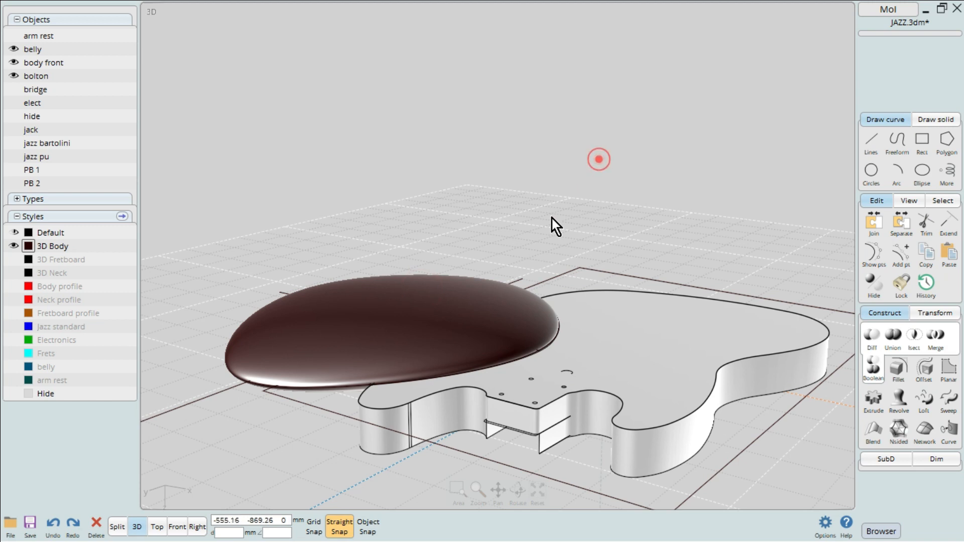
- Name the domed belly solid "3d arm"
{"action": "left_click", "coordinate": [444, 313]}
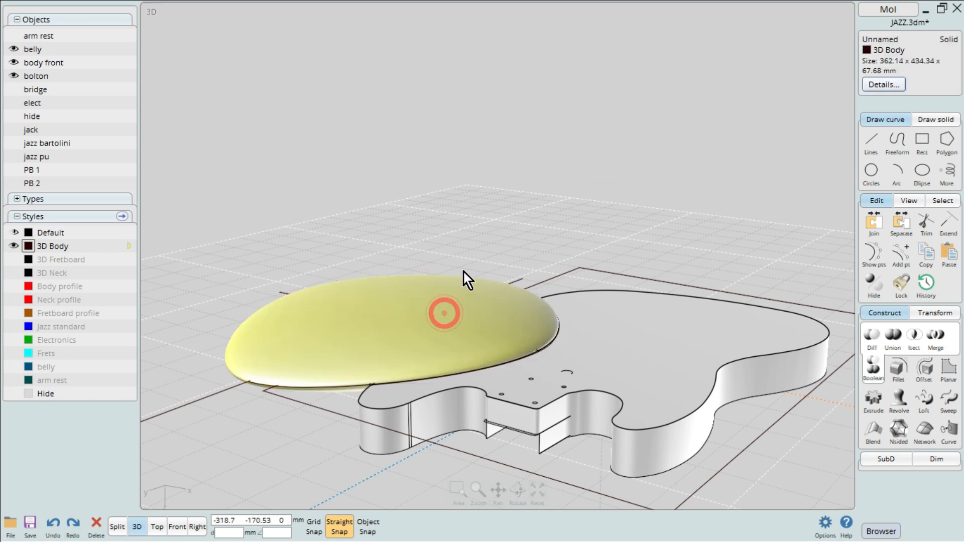
{"action": "left_click", "coordinate": [875, 43]}
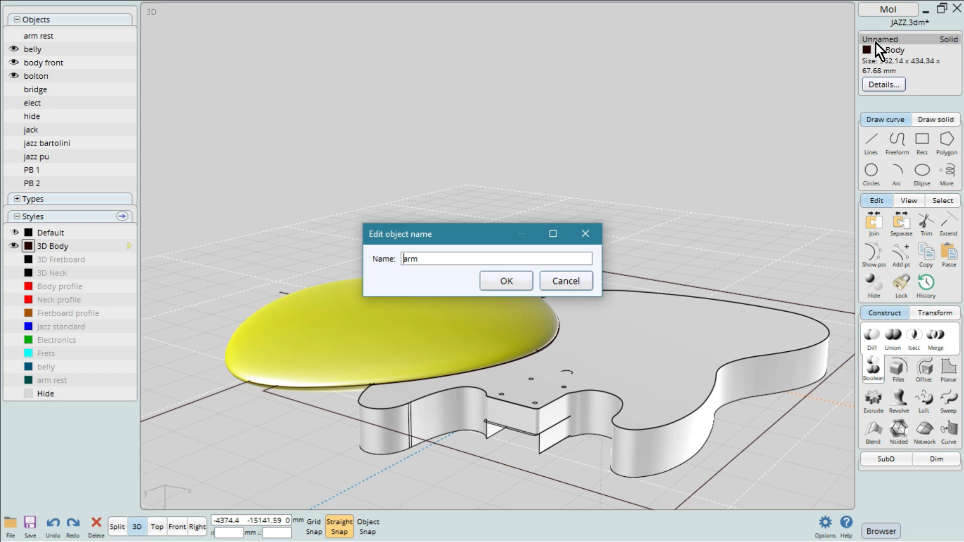
{"action": "type", "text": "arm"}
{"action": "key", "text": "Home"}
{"action": "type", "text": "3d"}
{"action": "key", "text": "Return"}
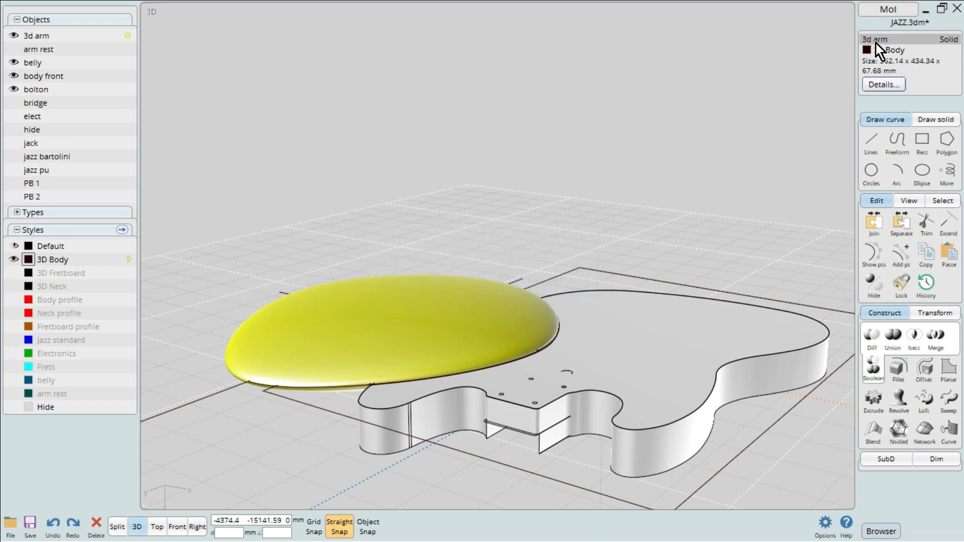
- Hide the 3d arm solid and inspect the belly contour cut along the body edge
{"action": "left_click", "coordinate": [14, 33]}
{"action": "right_click_drag", "start_coordinate": [326, 296], "coordinate": [509, 427]}
{"action": "right_click_drag", "start_coordinate": [516, 266], "coordinate": [541, 355]}
{"action": "left_click", "coordinate": [513, 322]}
{"action": "scroll", "coordinate": [512, 331], "scroll_direction": "up", "scroll_amount": 5}
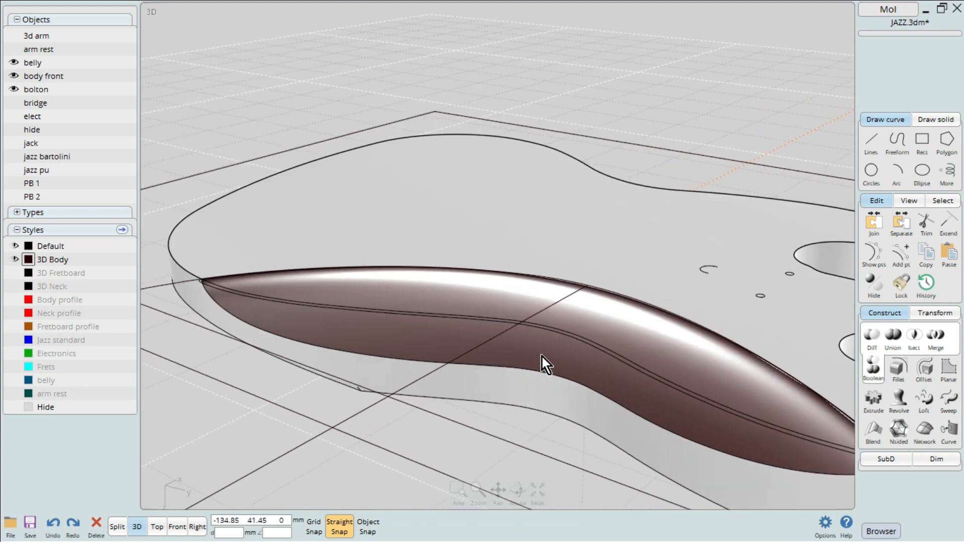
- Undo the naming of the belly solid and the belly contour cut
{"action": "key", "text": "ctrl+z"}
{"action": "key", "text": "ctrl+z"}
{"action": "scroll", "coordinate": [426, 252], "scroll_direction": "down", "scroll_amount": 5}
{"action": "right_click_drag", "start_coordinate": [426, 252], "coordinate": [578, 154]}
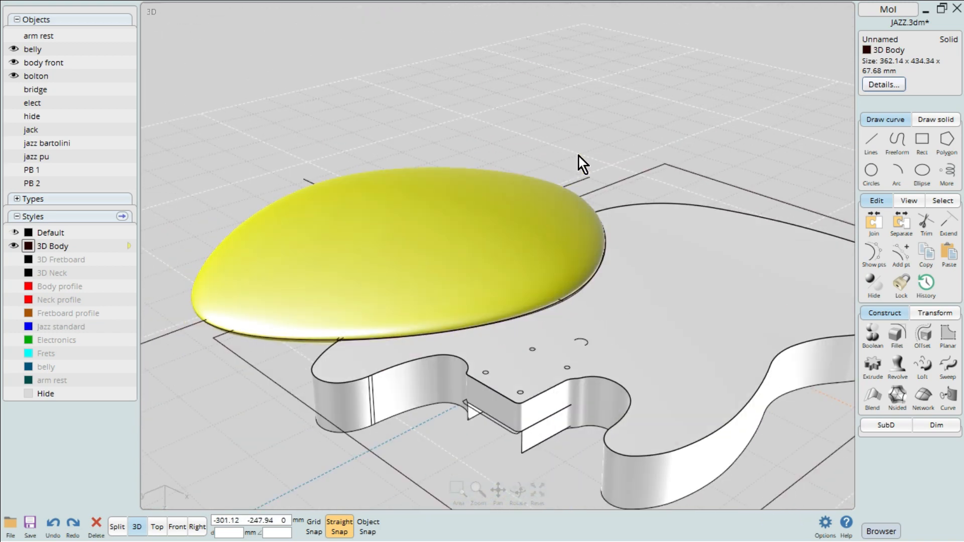
- Move the domed belly solid away from the body to uncover the body's edge
{"action": "left_click", "coordinate": [581, 138]}
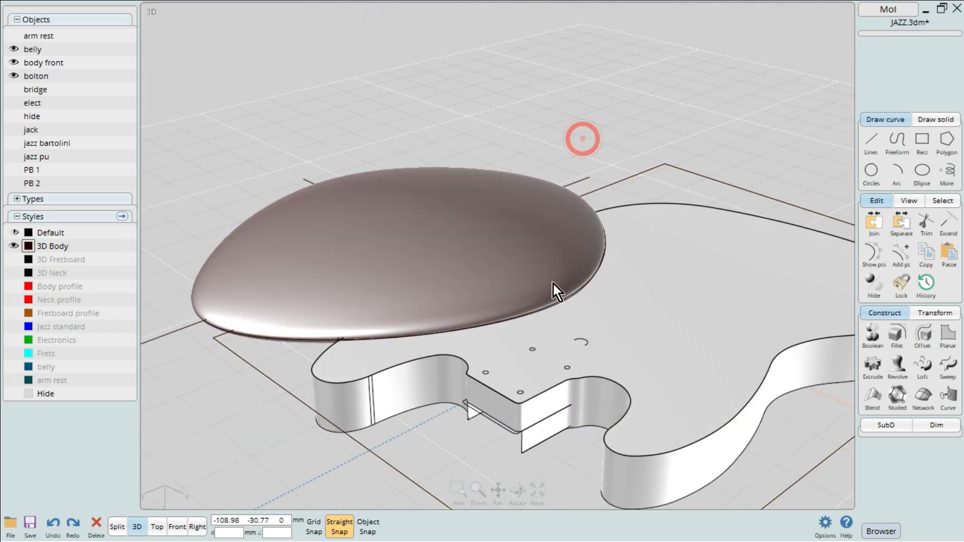
{"action": "left_click_drag", "start_coordinate": [520, 271], "coordinate": [454, 209]}
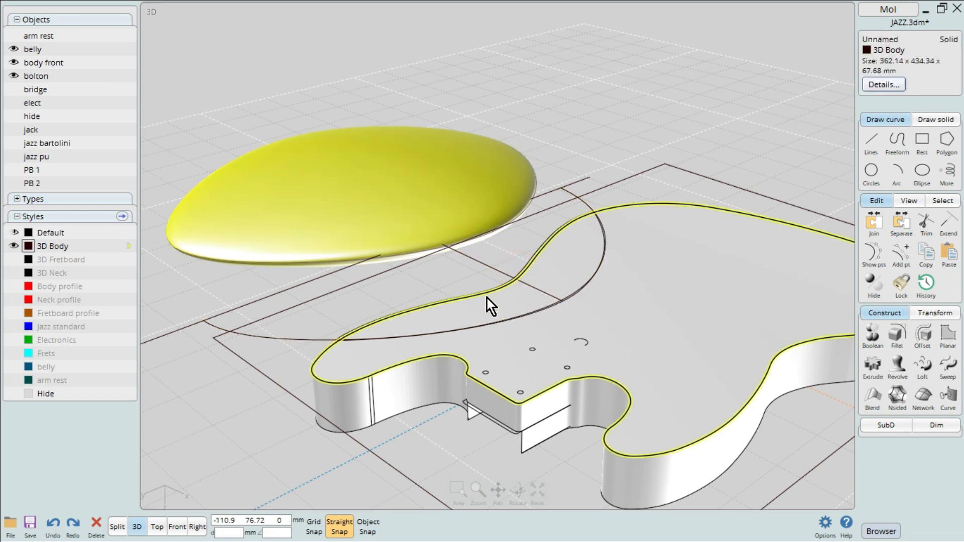
- Undo the last move of the domed belly solid and name the solid "3d arm"
{"action": "key", "text": "ctrl+z"}
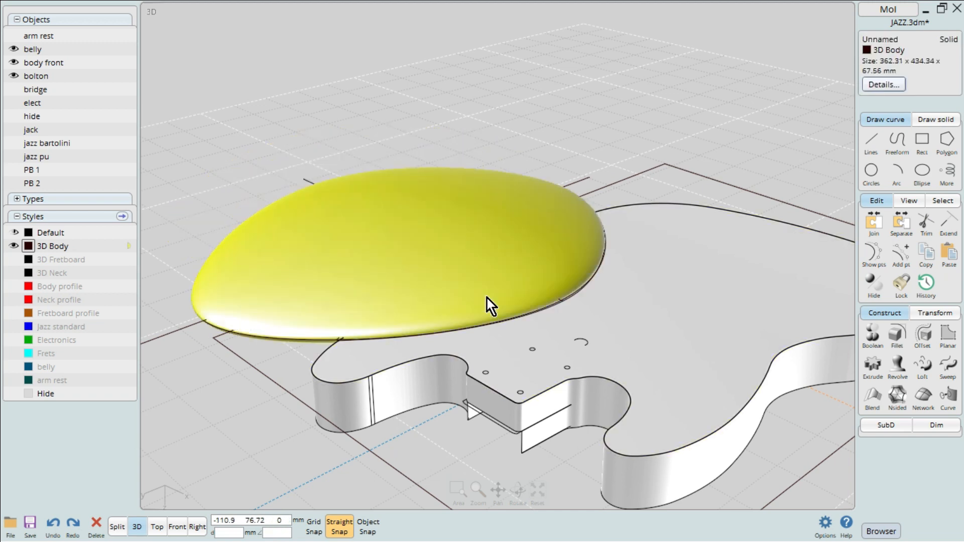
{"action": "left_click", "coordinate": [881, 42]}
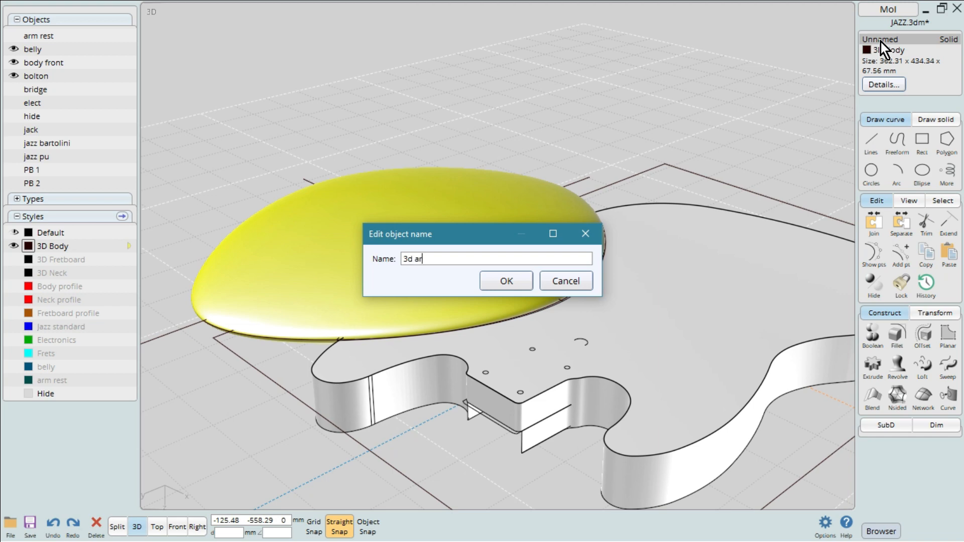
{"action": "key", "text": "Return"}
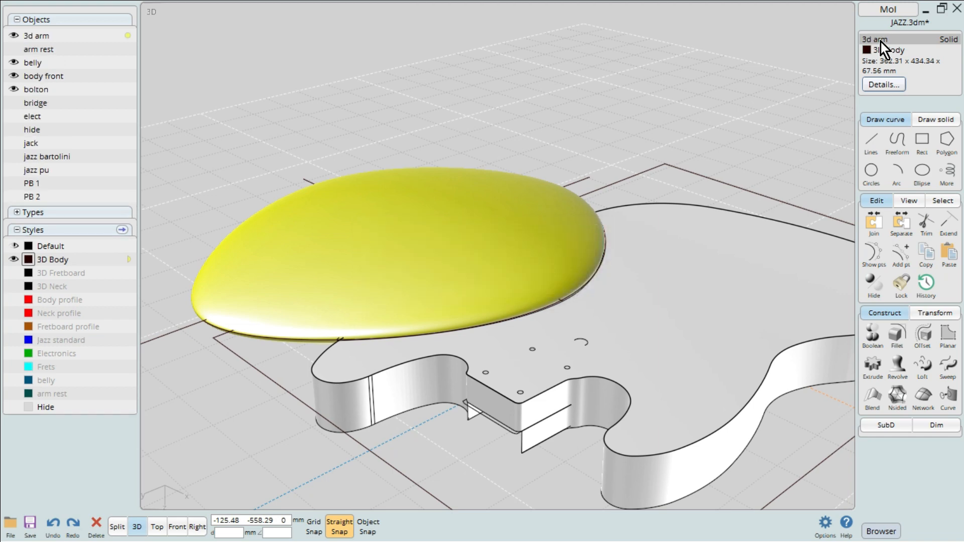
- Move the 3d arm solid slightly straight down from the body's underside in the front view
{"action": "right_click_drag", "start_coordinate": [525, 145], "coordinate": [251, 409]}
{"action": "left_click", "coordinate": [157, 527]}
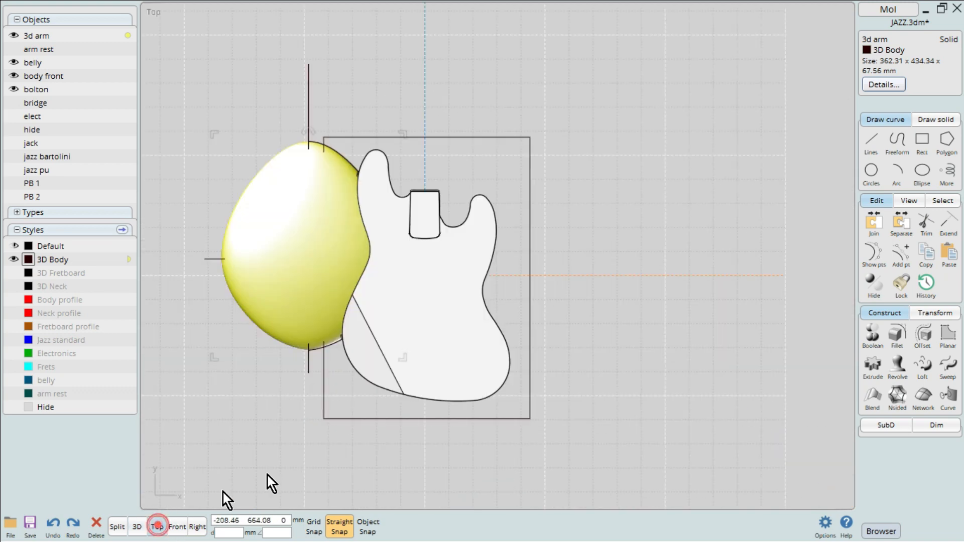
{"action": "left_click", "coordinate": [177, 527]}
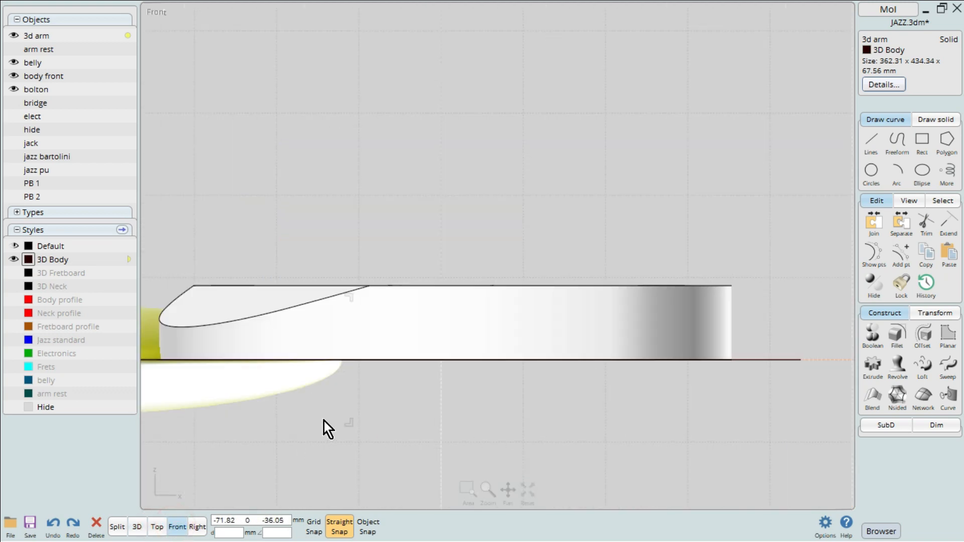
{"action": "scroll", "coordinate": [643, 322], "scroll_direction": "down", "scroll_amount": 3}
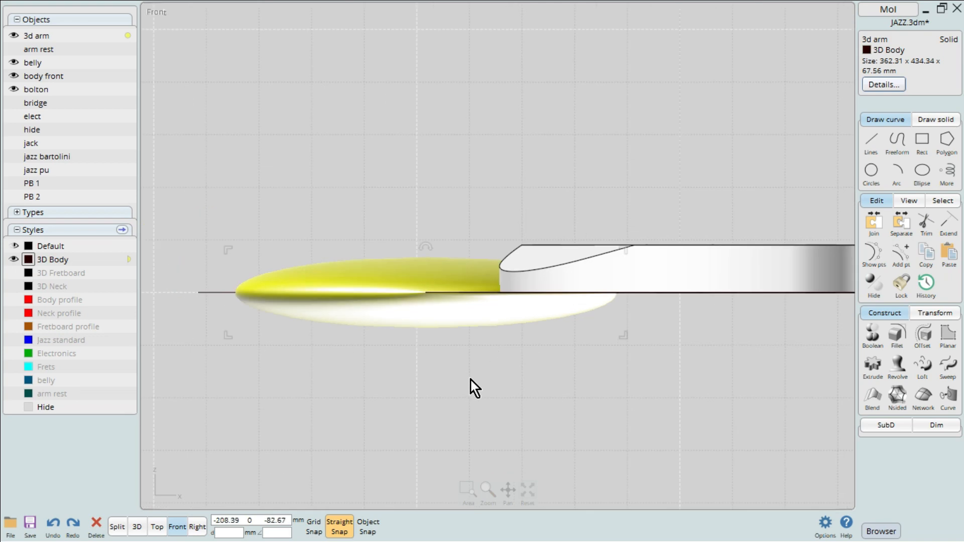
{"action": "left_click", "coordinate": [934, 313]}
{"action": "left_click", "coordinate": [873, 335]}
{"action": "left_click", "coordinate": [492, 394]}
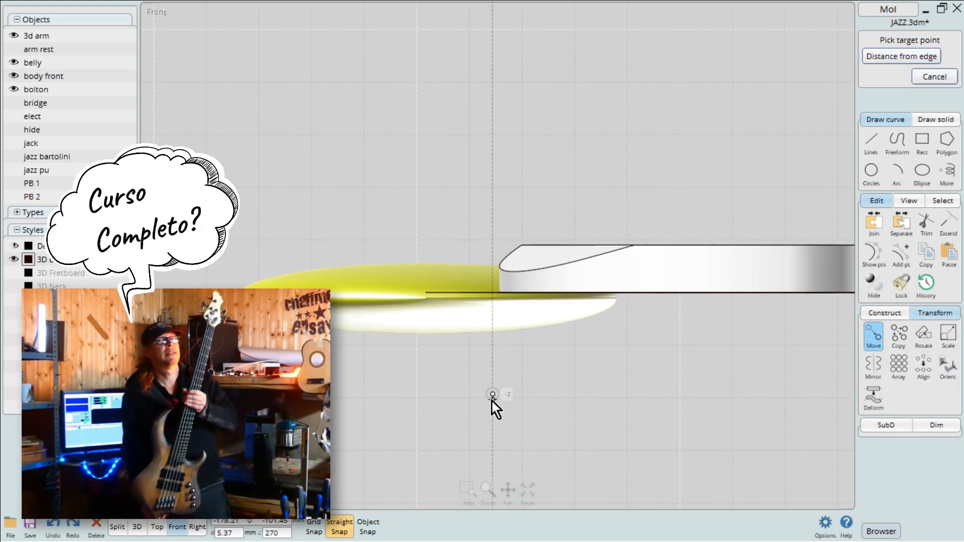
{"action": "left_click", "coordinate": [489, 405]}
{"action": "left_click", "coordinate": [137, 527]}
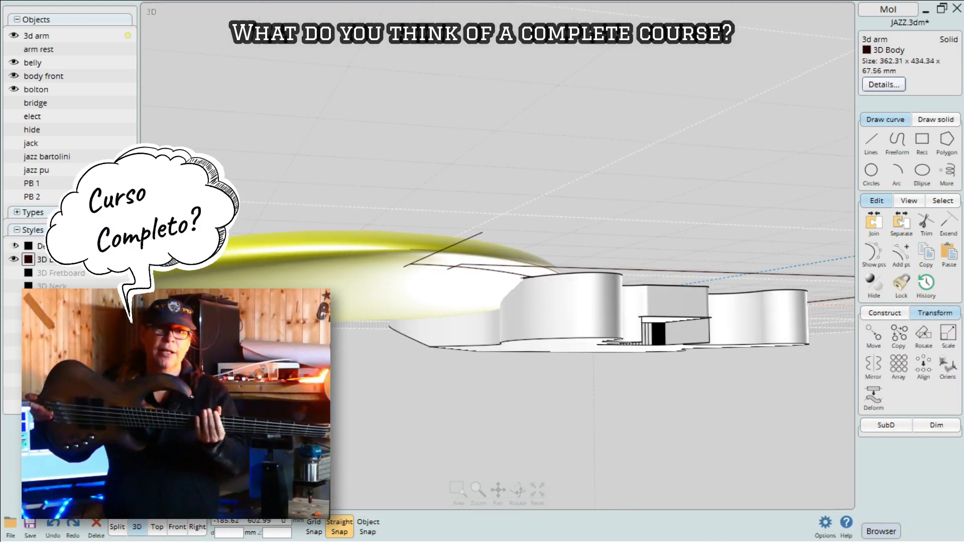
{"action": "mouse_move", "coordinate": [392, 417]}
{"action": "right_mouse_down"}
{"action": "mouse_move", "coordinate": [376, 404]}
{"action": "mouse_move", "coordinate": [402, 428]}
{"action": "right_mouse_up"}
- Stretch the 3d arm solid vertically with Scale 1D, using an origin on the body's base line
{"action": "left_click", "coordinate": [178, 526]}
{"action": "right_click_drag", "start_coordinate": [538, 450], "coordinate": [529, 451]}
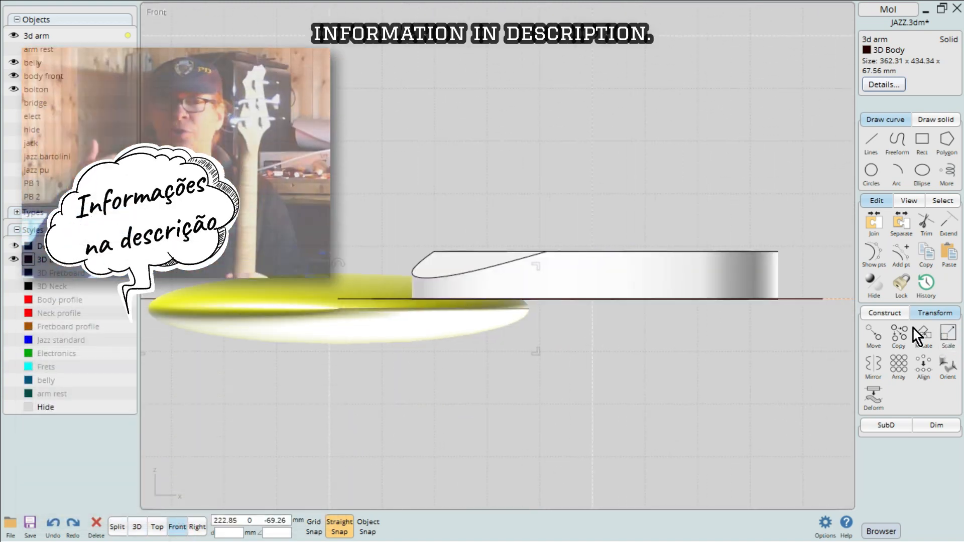
{"action": "left_click", "coordinate": [938, 316]}
{"action": "left_click", "coordinate": [938, 317]}
{"action": "left_click", "coordinate": [947, 331]}
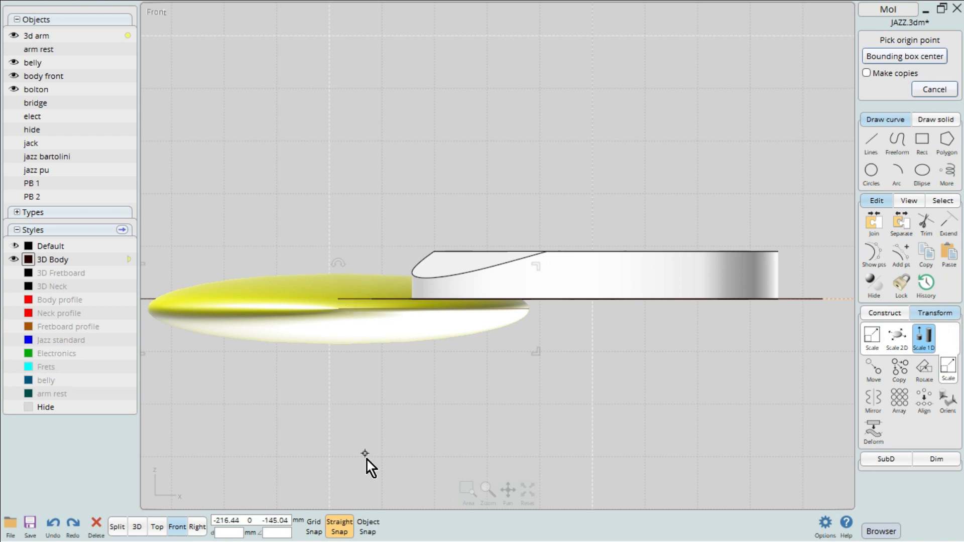
{"action": "left_click", "coordinate": [371, 299]}
{"action": "left_click", "coordinate": [371, 227]}
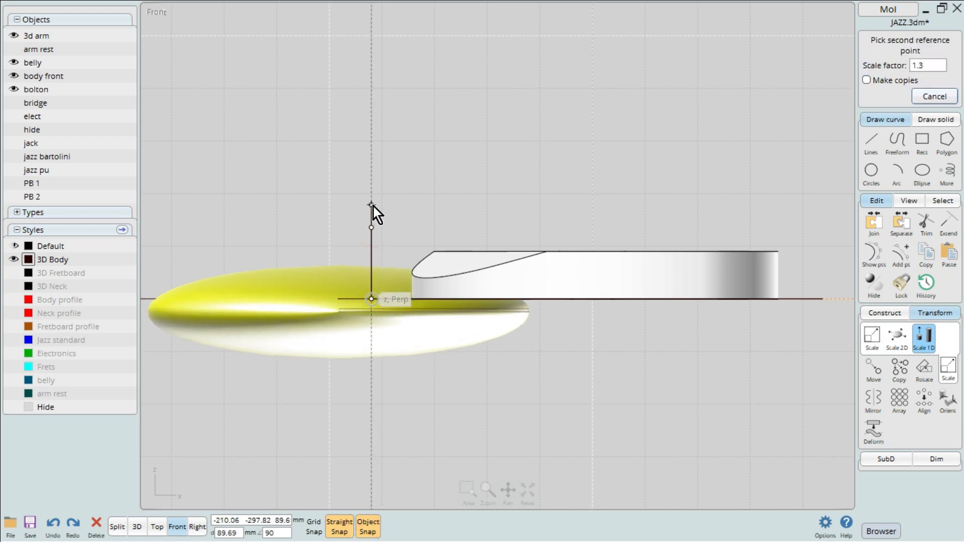
{"action": "left_click", "coordinate": [118, 527]}
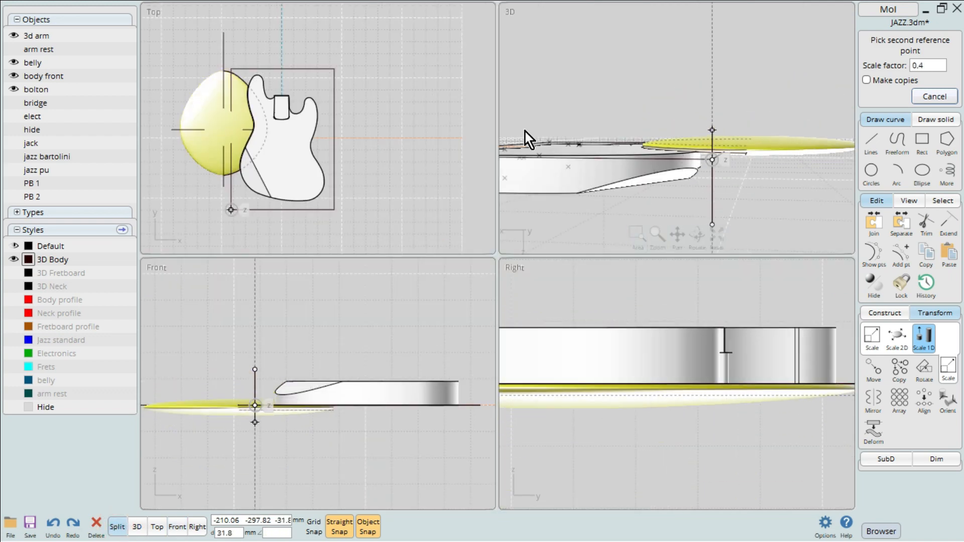
{"action": "right_click_drag", "start_coordinate": [644, 236], "coordinate": [748, 163]}
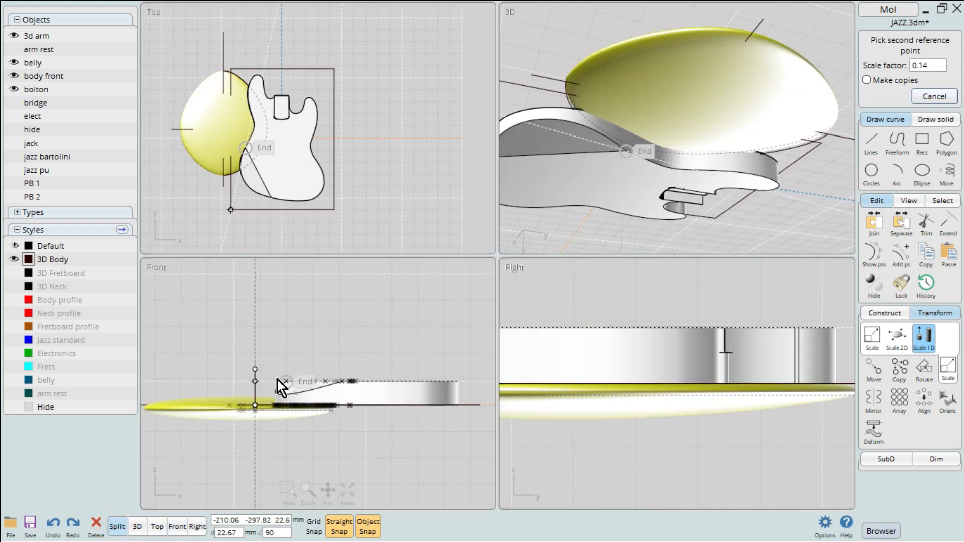
{"action": "left_click", "coordinate": [266, 353]}
{"action": "right_click_drag", "start_coordinate": [806, 175], "coordinate": [686, 50]}
{"action": "left_click", "coordinate": [687, 51]}
- Subtract the 3d arm solid from the bass body with a Boolean difference
{"action": "left_click", "coordinate": [876, 312]}
{"action": "left_click", "coordinate": [877, 341]}
{"action": "left_click", "coordinate": [575, 169]}
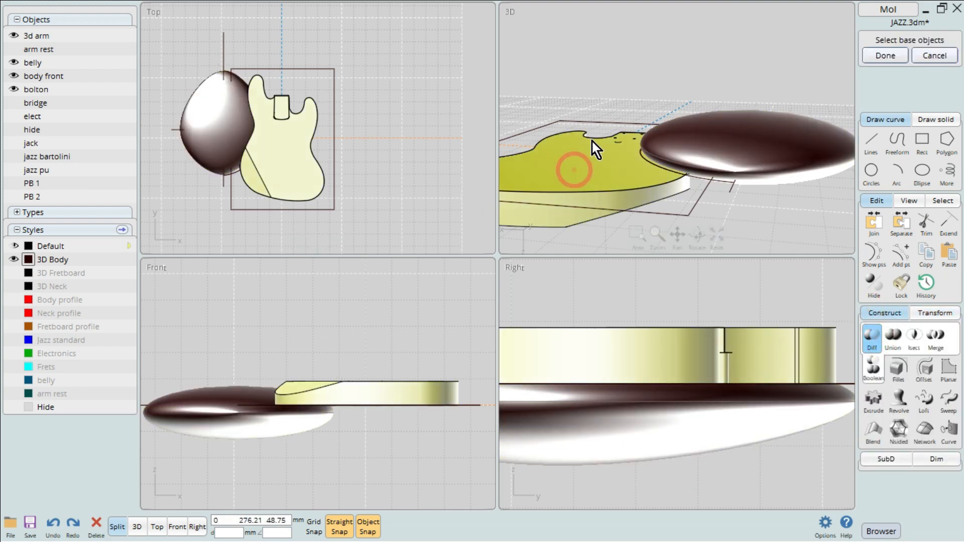
{"action": "right_click", "coordinate": [598, 143]}
{"action": "left_click", "coordinate": [727, 147]}
{"action": "right_click", "coordinate": [632, 60]}
{"action": "left_click", "coordinate": [701, 80]}
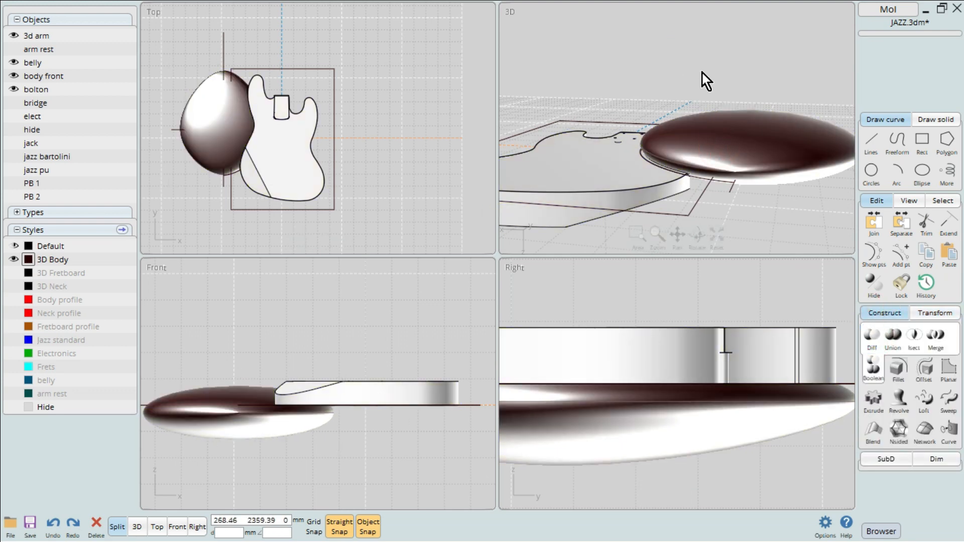
- Hide the 3d arm solid and inspect the belly contour cut into the body's back
{"action": "left_click", "coordinate": [14, 35]}
{"action": "right_click_drag", "start_coordinate": [636, 120], "coordinate": [736, 163]}
{"action": "scroll", "coordinate": [712, 144], "scroll_direction": "up", "scroll_amount": 5}
{"action": "left_click", "coordinate": [137, 527]}
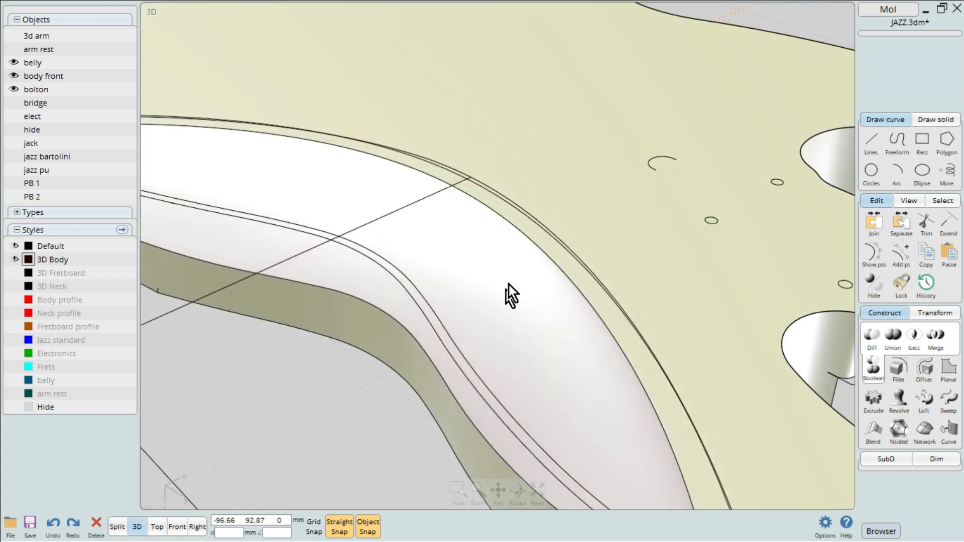
{"action": "right_click_drag", "start_coordinate": [508, 286], "coordinate": [535, 267]}
- Delete the curved belly contour face from the body
{"action": "left_click", "coordinate": [522, 319]}
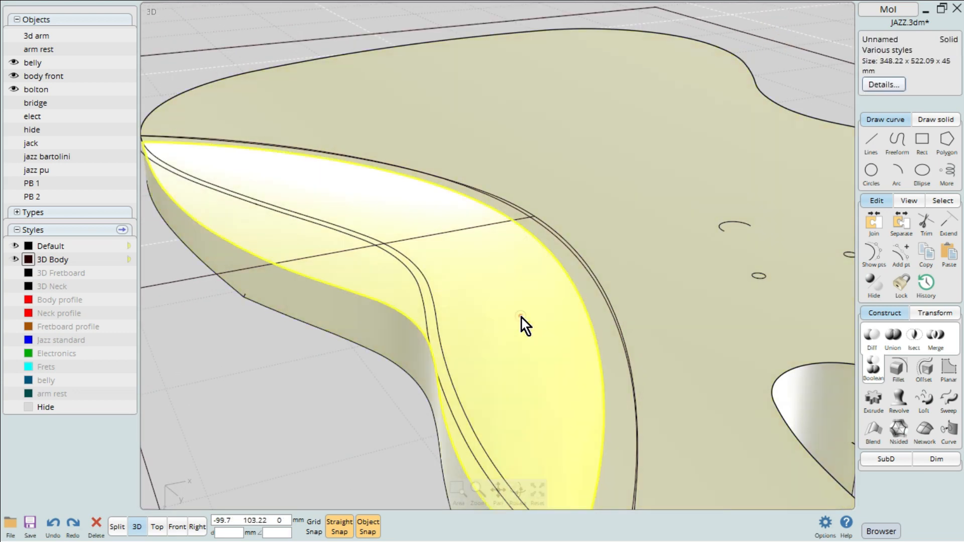
{"action": "key", "text": "Delete"}
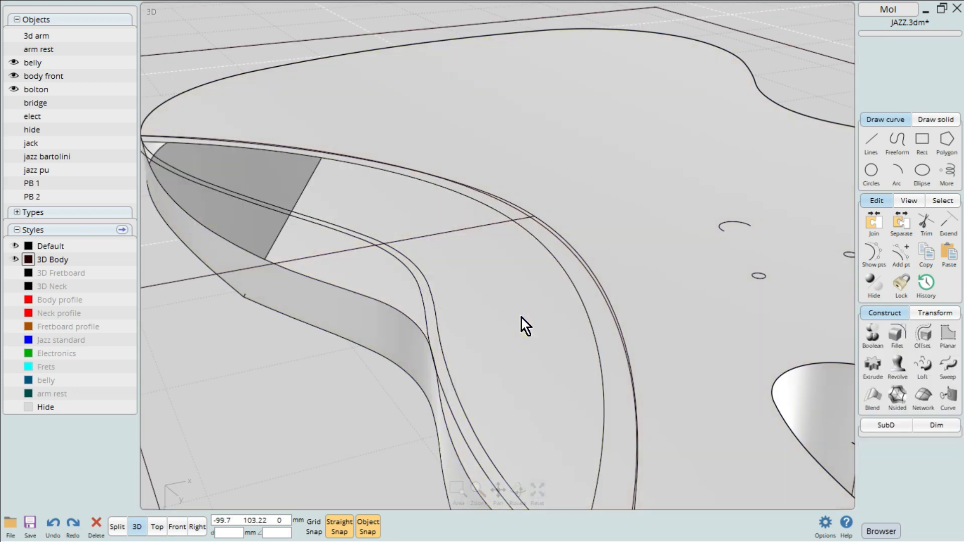
{"action": "right_click_drag", "start_coordinate": [523, 319], "coordinate": [578, 296]}
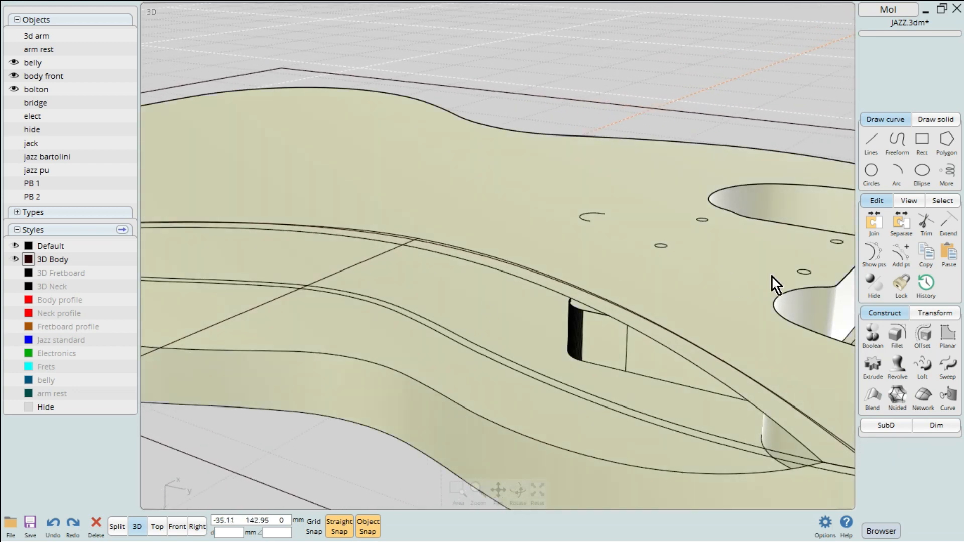
- Loft a surface between the two open edges of the belly contour, with Normal style and Auto profiles
{"action": "left_click", "coordinate": [918, 370]}
{"action": "left_click", "coordinate": [656, 345]}
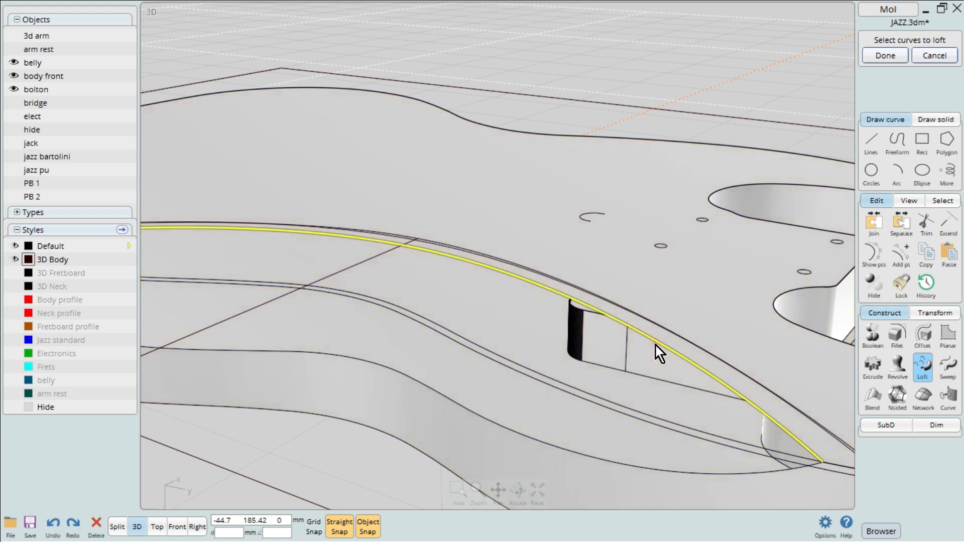
{"action": "left_click", "coordinate": [582, 460]}
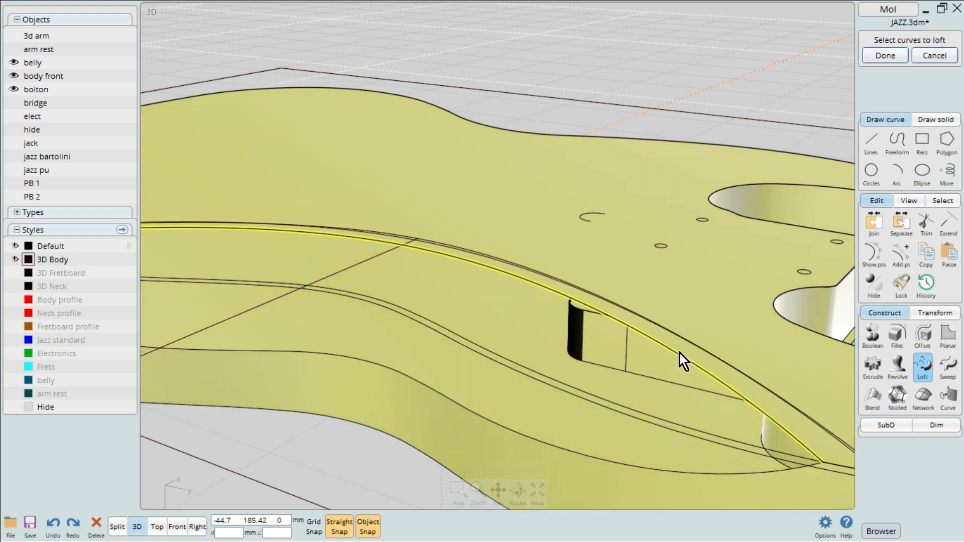
{"action": "left_click", "coordinate": [680, 354]}
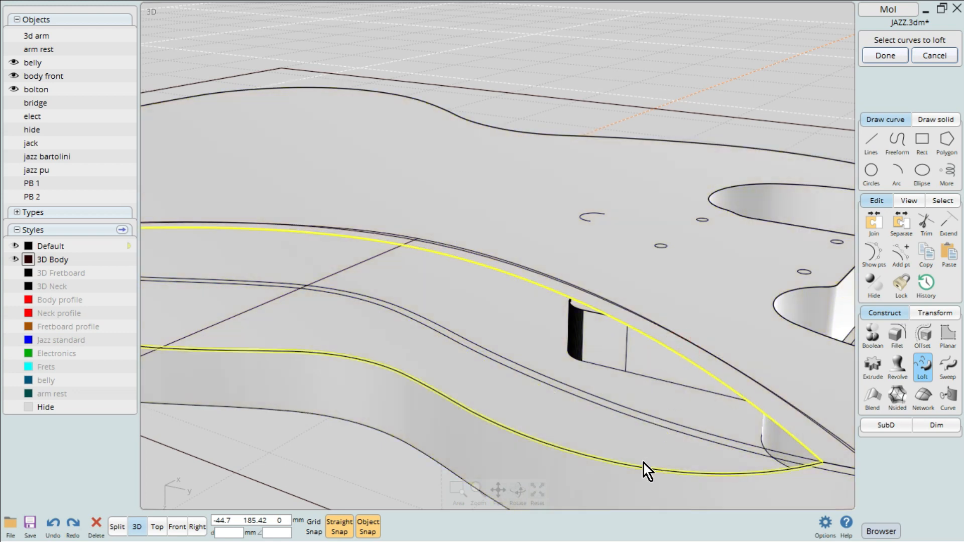
{"action": "left_click", "coordinate": [644, 463]}
{"action": "scroll", "coordinate": [518, 313], "scroll_direction": "down", "scroll_amount": 3}
{"action": "right_click", "coordinate": [483, 299]}
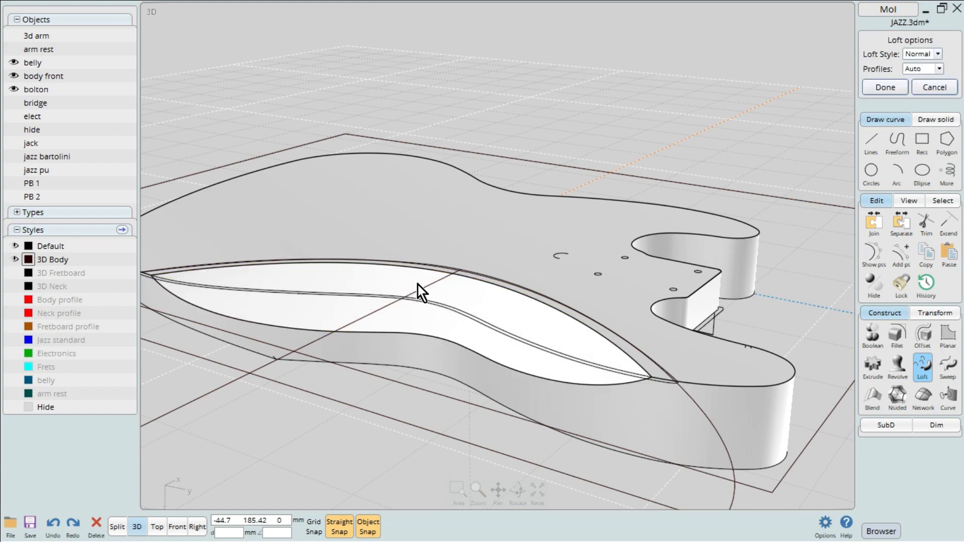
{"action": "right_click_drag", "start_coordinate": [418, 284], "coordinate": [457, 301]}
{"action": "right_click_drag", "start_coordinate": [501, 241], "coordinate": [472, 235]}
{"action": "left_click", "coordinate": [885, 84]}
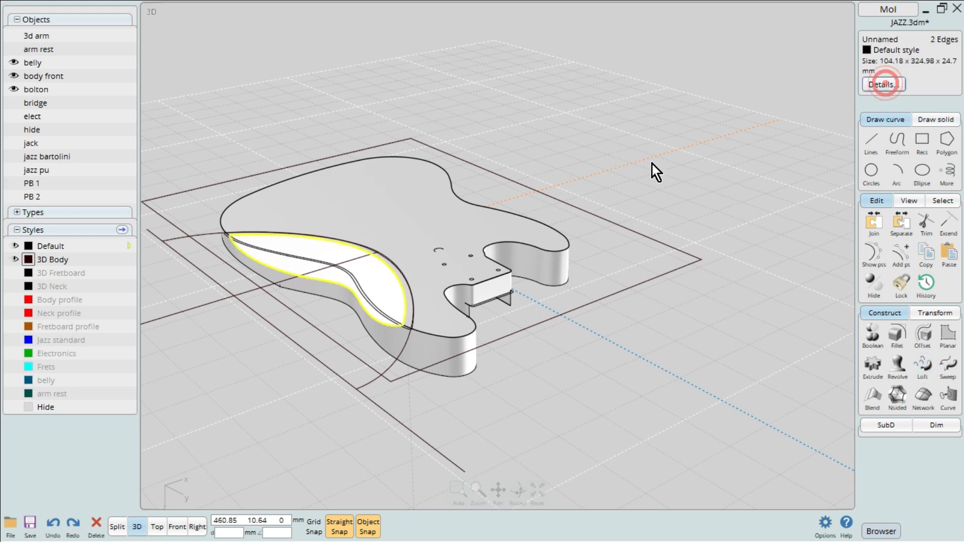
{"action": "left_click", "coordinate": [606, 128]}
- Cut the four neck bolt holes by subtracting their circles from the body with a Boolean difference, working in the bottom view
{"action": "scroll", "coordinate": [449, 266], "scroll_direction": "up", "scroll_amount": 4}
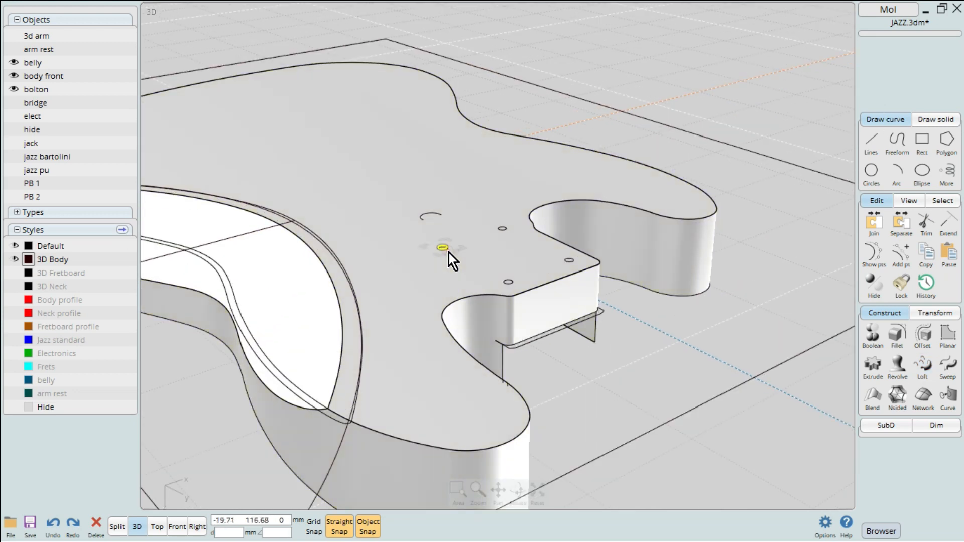
{"action": "left_click", "coordinate": [446, 251]}
{"action": "left_click", "coordinate": [502, 229]}
{"action": "left_click", "coordinate": [568, 260]}
{"action": "left_click", "coordinate": [508, 282]}
{"action": "double_click", "coordinate": [159, 529]}
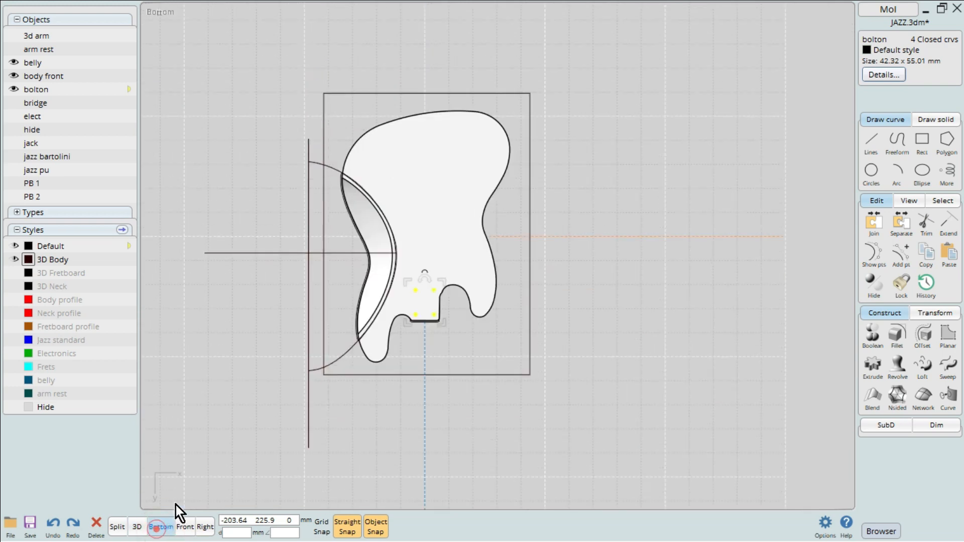
{"action": "scroll", "coordinate": [442, 316], "scroll_direction": "up", "scroll_amount": 7}
{"action": "right_click_drag", "start_coordinate": [341, 226], "coordinate": [458, 298]}
{"action": "scroll", "coordinate": [458, 298], "scroll_direction": "up", "scroll_amount": 1}
{"action": "left_click", "coordinate": [634, 293]}
{"action": "left_click", "coordinate": [868, 338]}
{"action": "left_click", "coordinate": [867, 338]}
{"action": "left_click", "coordinate": [527, 161]}
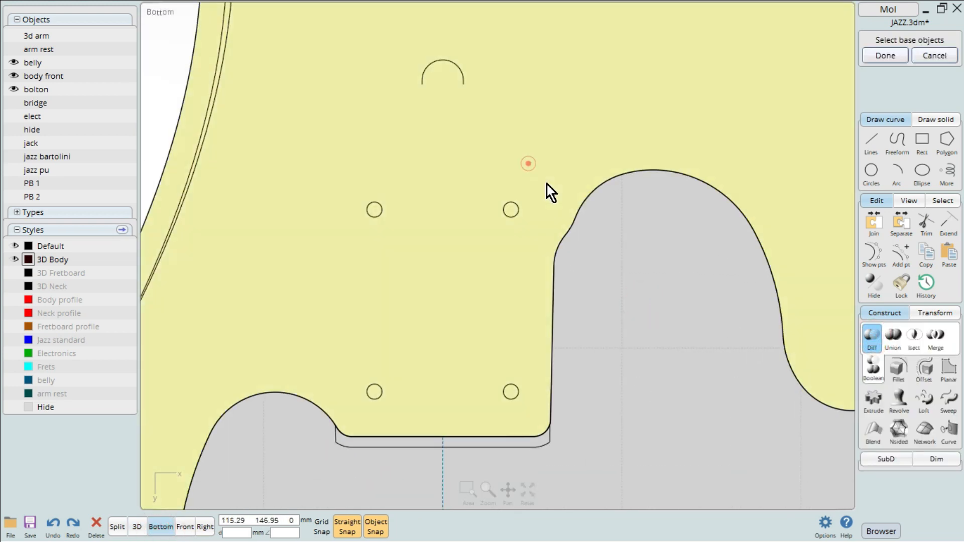
{"action": "right_click", "coordinate": [547, 185]}
{"action": "left_click", "coordinate": [510, 210]}
{"action": "left_click", "coordinate": [374, 210]}
{"action": "left_click", "coordinate": [374, 391]}
{"action": "left_click", "coordinate": [510, 392]}
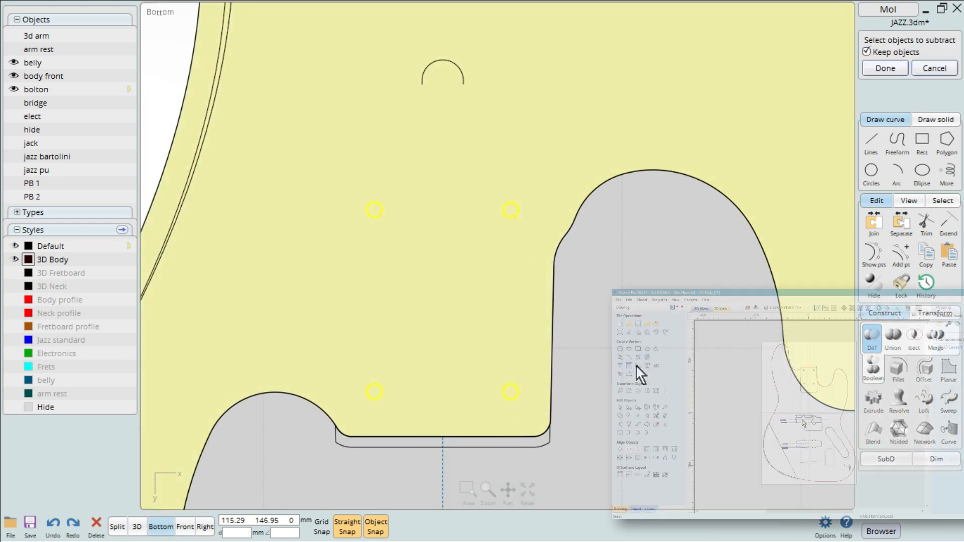
{"action": "right_click", "coordinate": [577, 249]}
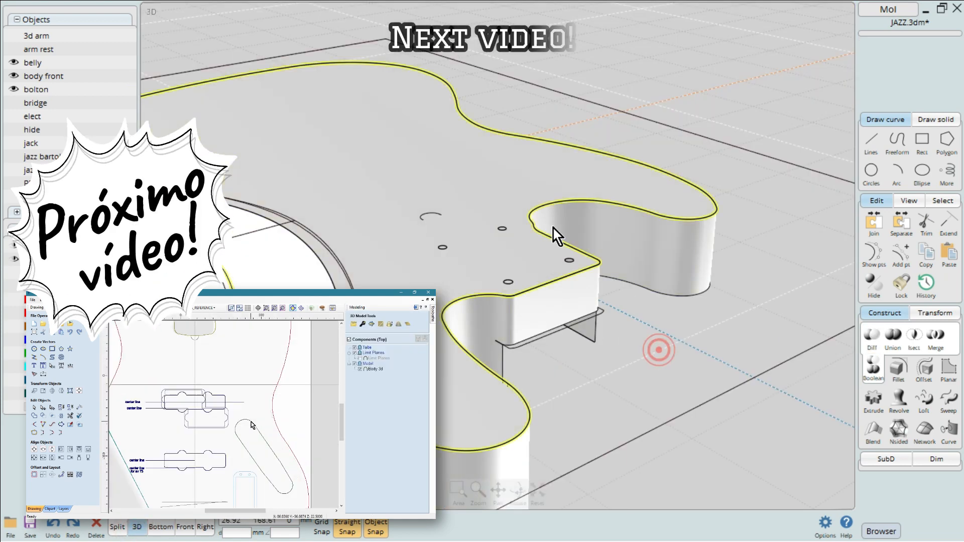
- Hide everything except the body by inverting the selection, and inspect the body with its bolt holes
{"action": "left_click", "coordinate": [553, 228]}
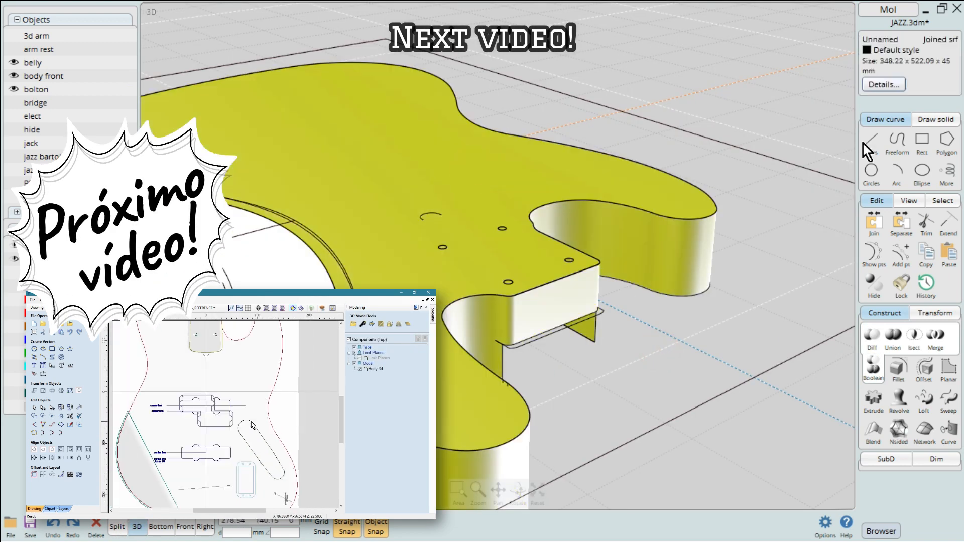
{"action": "left_click", "coordinate": [940, 202]}
{"action": "left_click", "coordinate": [939, 228]}
{"action": "left_click", "coordinate": [866, 288]}
{"action": "scroll", "coordinate": [620, 246], "scroll_direction": "down", "scroll_amount": 3}
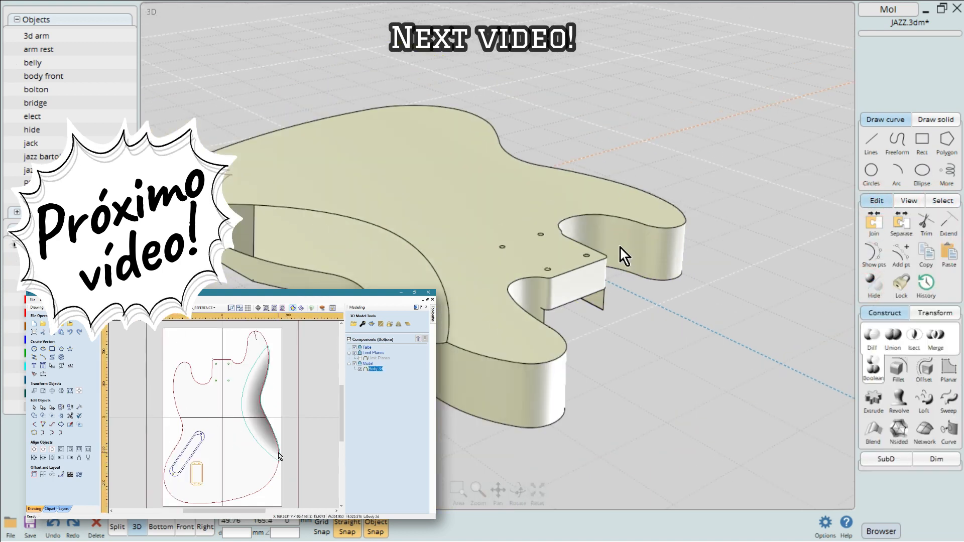
{"action": "right_click_drag", "start_coordinate": [619, 246], "coordinate": [548, 310]}
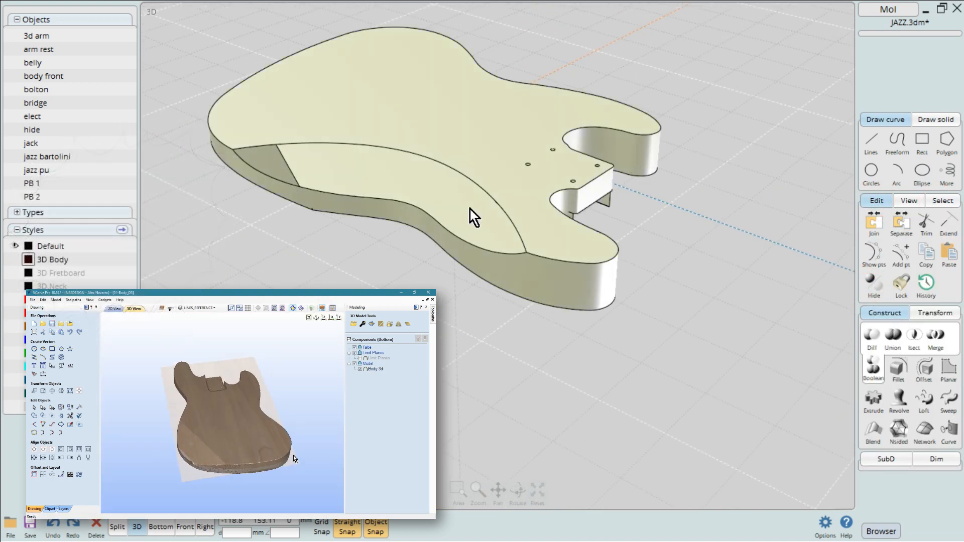
- Show the hidden objects, hide all of them again except the lofted belly surface, and select that surface
{"action": "right_click", "coordinate": [874, 283]}
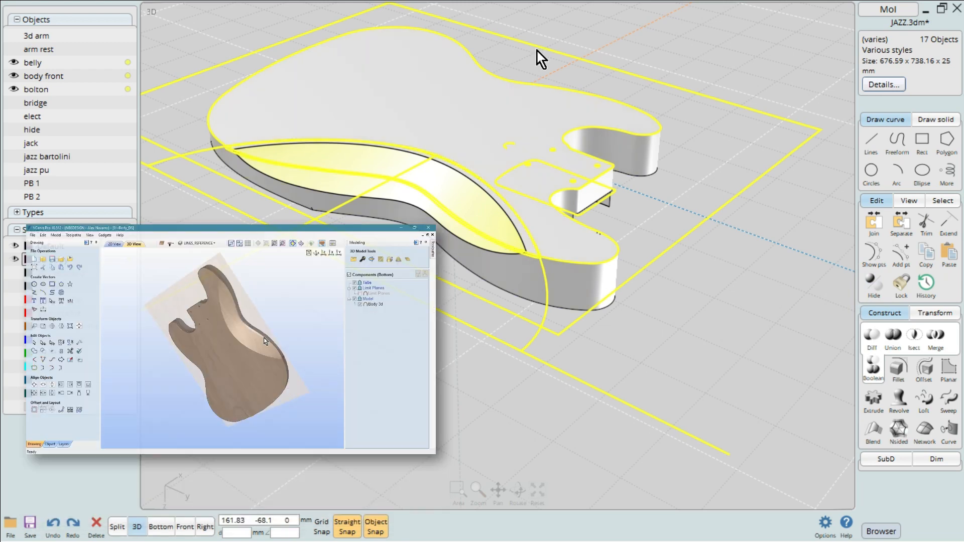
{"action": "left_click", "coordinate": [444, 187]}
{"action": "left_click", "coordinate": [877, 290]}
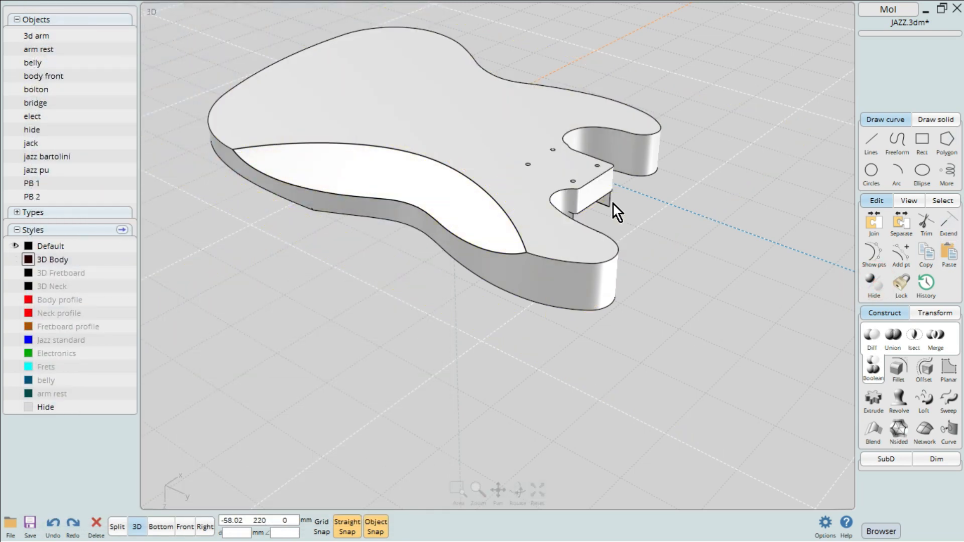
{"action": "scroll", "coordinate": [613, 204], "scroll_direction": "up", "scroll_amount": 3}
{"action": "left_click", "coordinate": [492, 224]}
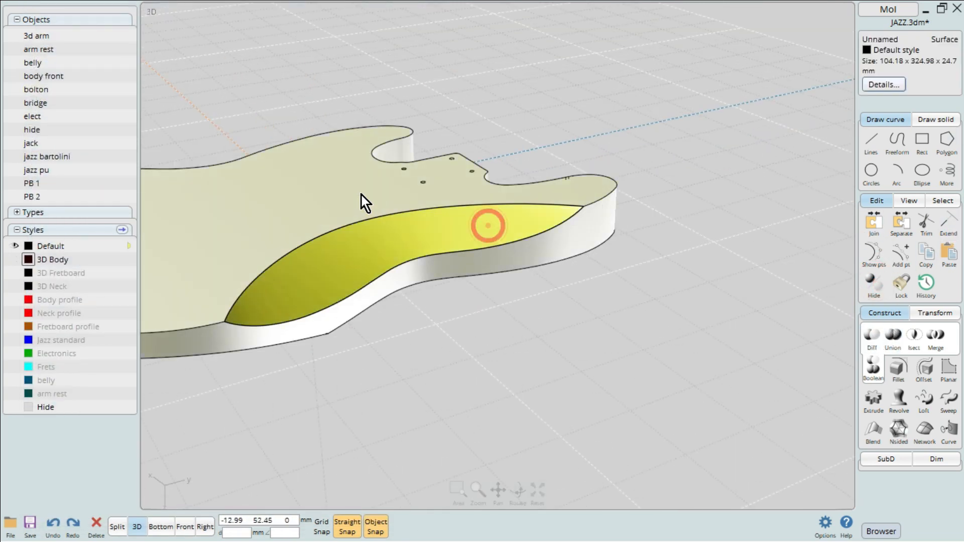
- Join the lofted belly surface to the guitar body
{"action": "right_click_drag", "start_coordinate": [362, 195], "coordinate": [705, 149]}
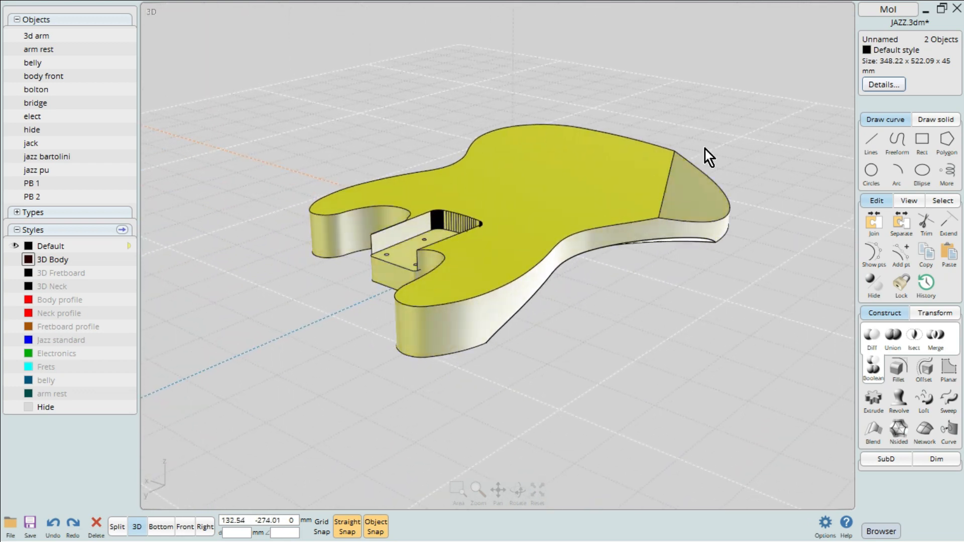
{"action": "left_click", "coordinate": [874, 221]}
{"action": "right_click", "coordinate": [406, 111]}
- Inspect the joined body from several angles, including the arm rest, the sides and the walls around the neck pocket
{"action": "right_click_drag", "start_coordinate": [405, 111], "coordinate": [344, 366]}
{"action": "scroll", "coordinate": [393, 273], "scroll_direction": "up", "scroll_amount": 5}
{"action": "right_click_drag", "start_coordinate": [387, 263], "coordinate": [520, 224]}
{"action": "scroll", "coordinate": [473, 296], "scroll_direction": "down", "scroll_amount": 6}
{"action": "scroll", "coordinate": [544, 230], "scroll_direction": "up", "scroll_amount": 5}
{"action": "middle_click_drag", "start_coordinate": [544, 230], "coordinate": [642, 74]}
{"action": "scroll", "coordinate": [641, 74], "scroll_direction": "down", "scroll_amount": 2}
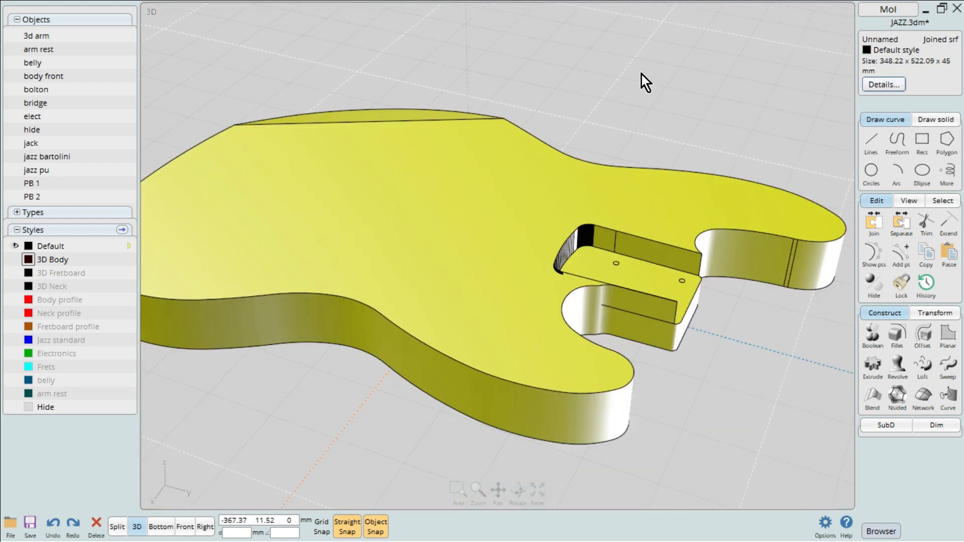
{"action": "right_click_drag", "start_coordinate": [642, 74], "coordinate": [618, 238]}
{"action": "middle_click_drag", "start_coordinate": [618, 238], "coordinate": [594, 194]}
{"action": "scroll", "coordinate": [593, 194], "scroll_direction": "down", "scroll_amount": 3}
{"action": "middle_click_drag", "start_coordinate": [616, 234], "coordinate": [565, 263]}
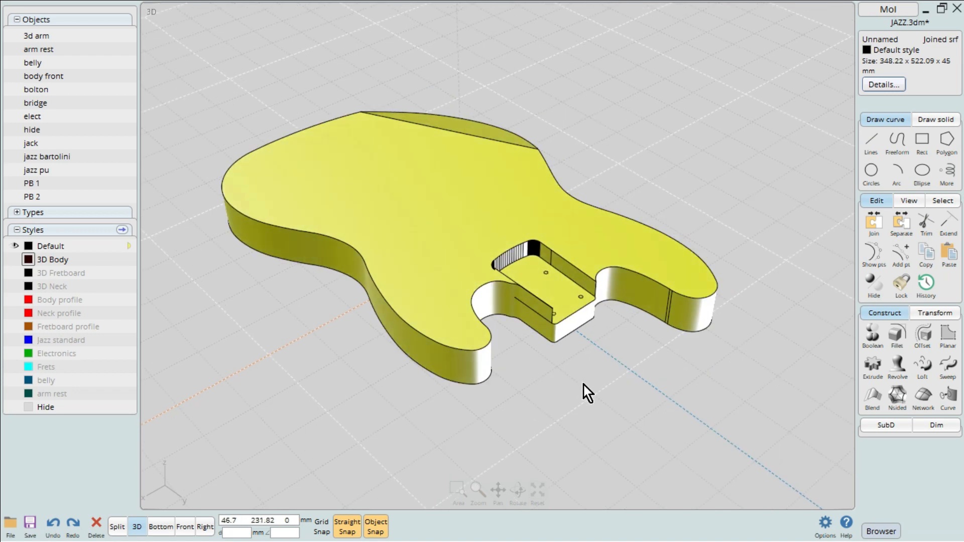
{"action": "left_click", "coordinate": [583, 386]}
- Draw two lines on the leftover neck pocket wall: one down from its upper edge, one along its base to the heel corner
{"action": "left_click", "coordinate": [882, 146]}
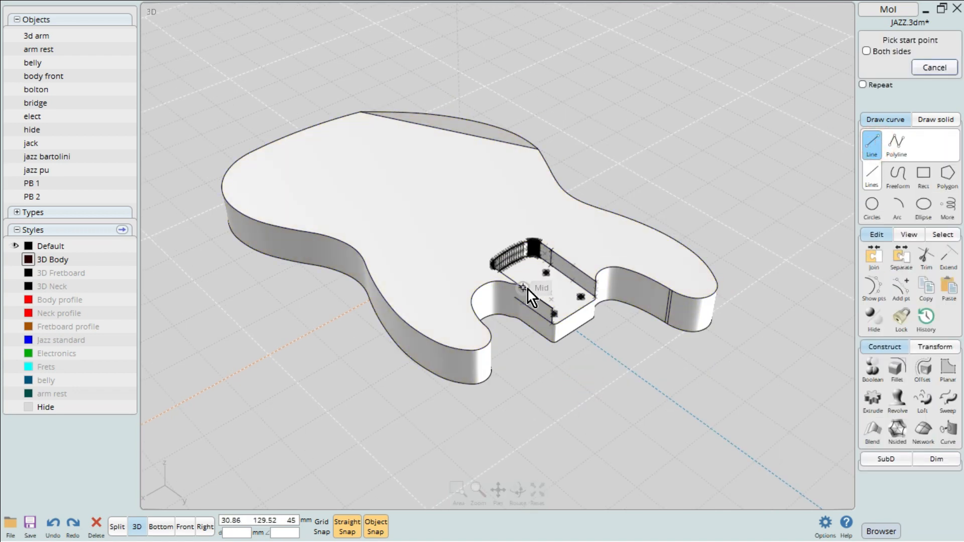
{"action": "scroll", "coordinate": [528, 291], "scroll_direction": "up", "scroll_amount": 5}
{"action": "left_click", "coordinate": [510, 276]}
{"action": "left_click", "coordinate": [509, 353]}
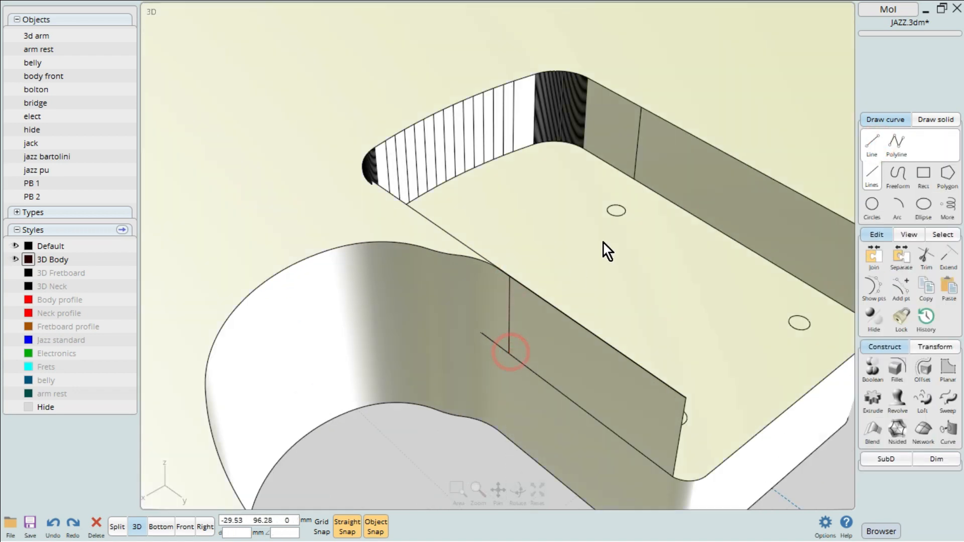
{"action": "right_click_drag", "start_coordinate": [556, 352], "coordinate": [546, 301]}
{"action": "right_click", "coordinate": [512, 281]}
{"action": "left_click", "coordinate": [490, 263]}
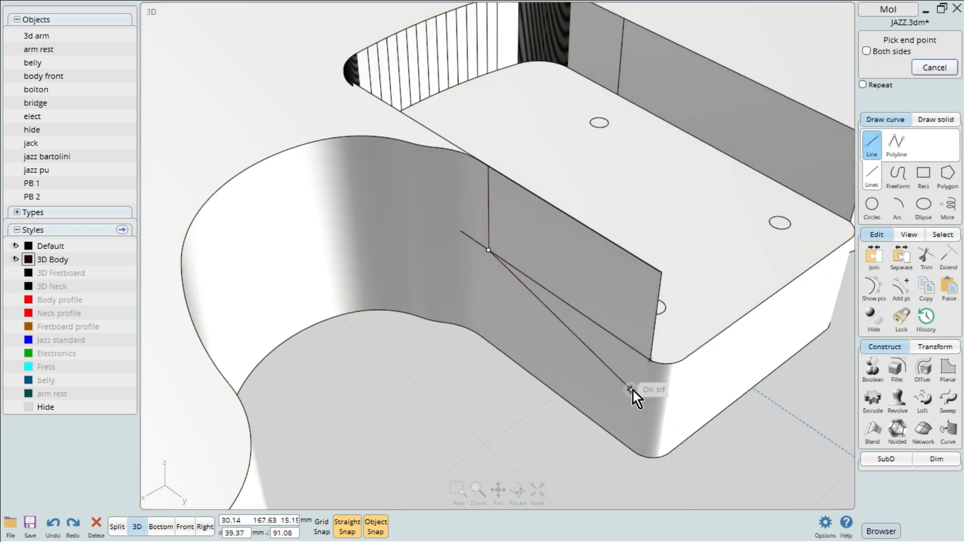
{"action": "left_click", "coordinate": [654, 363]}
{"action": "middle_click_drag", "start_coordinate": [604, 385], "coordinate": [572, 358]}
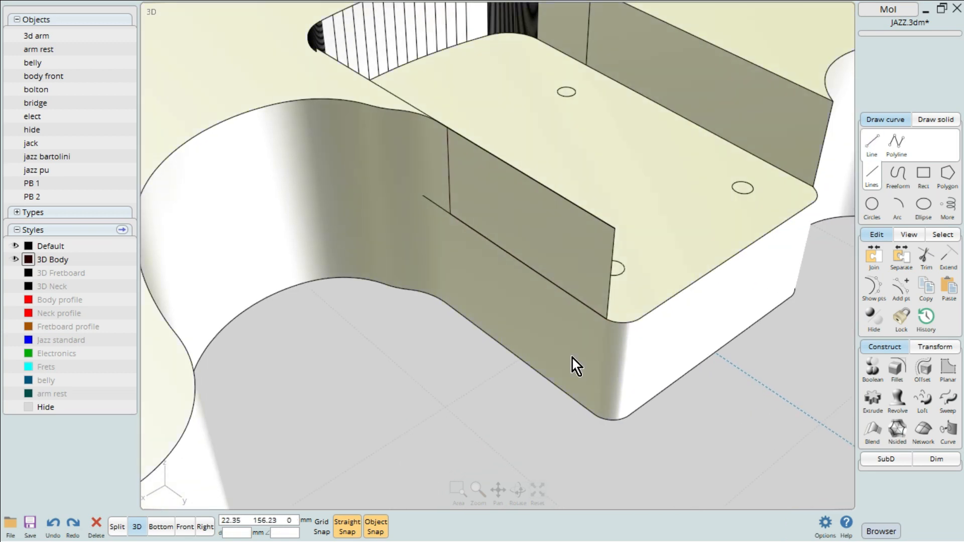
- Join the two lines into one curve and stretch its end points beyond the heel and above the body's top face
{"action": "left_click", "coordinate": [551, 282]}
{"action": "left_click", "coordinate": [449, 188]}
{"action": "left_click", "coordinate": [875, 258]}
{"action": "left_click", "coordinate": [878, 260]}
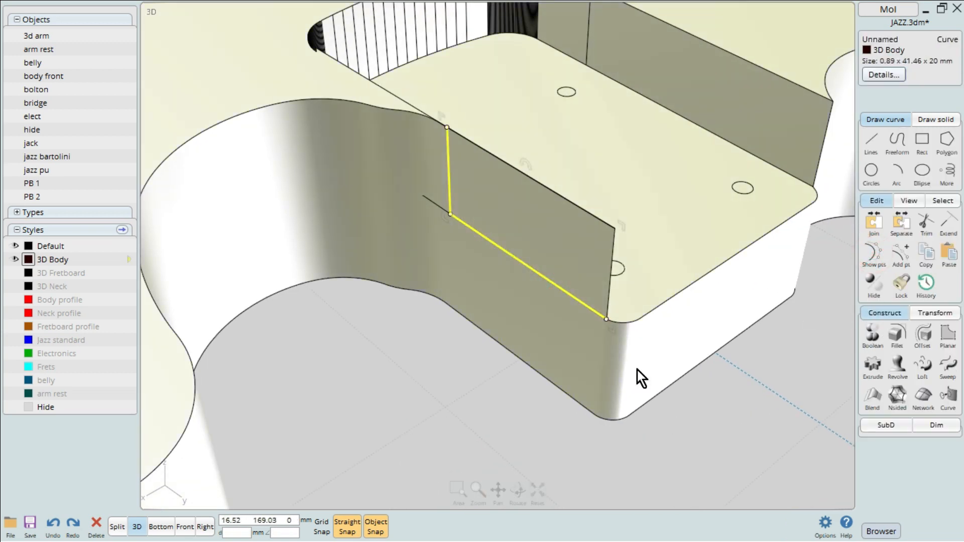
{"action": "left_click", "coordinate": [652, 437]}
{"action": "left_click_drag", "start_coordinate": [609, 321], "coordinate": [709, 400]}
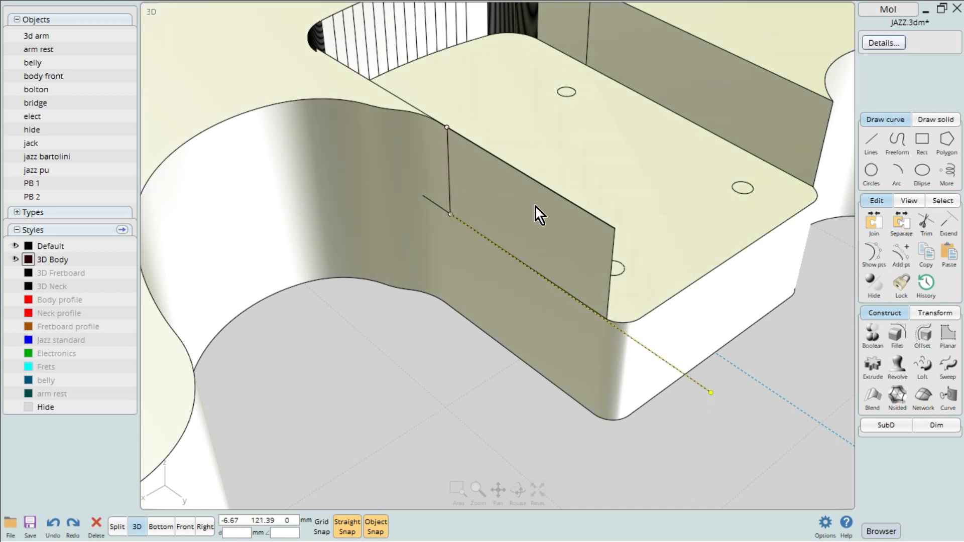
{"action": "left_click_drag", "start_coordinate": [452, 130], "coordinate": [445, 83]}
{"action": "left_click", "coordinate": [875, 256]}
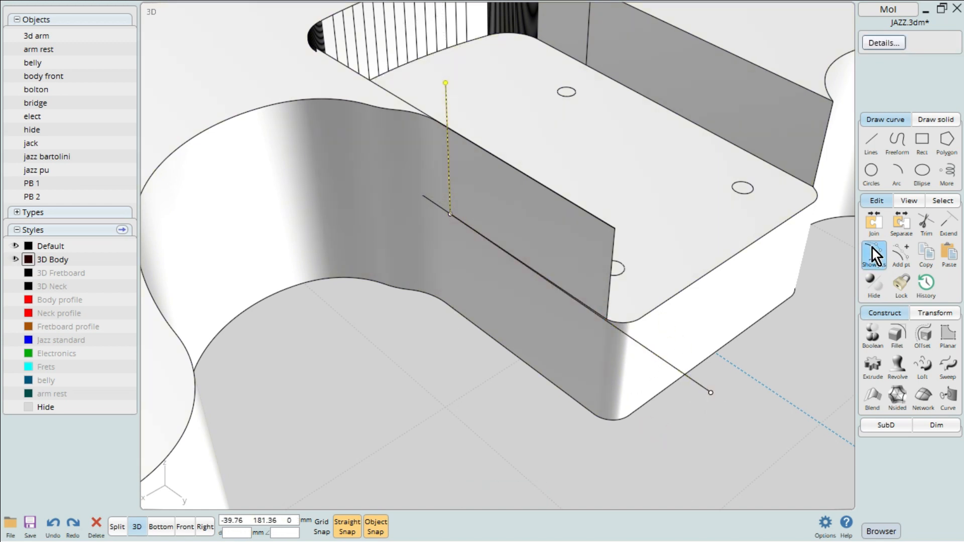
- Extrude the L-shaped curve to both sides across the leftover pocket wall, about 53 mm wide overall
{"action": "left_click", "coordinate": [673, 366]}
{"action": "left_click", "coordinate": [871, 361]}
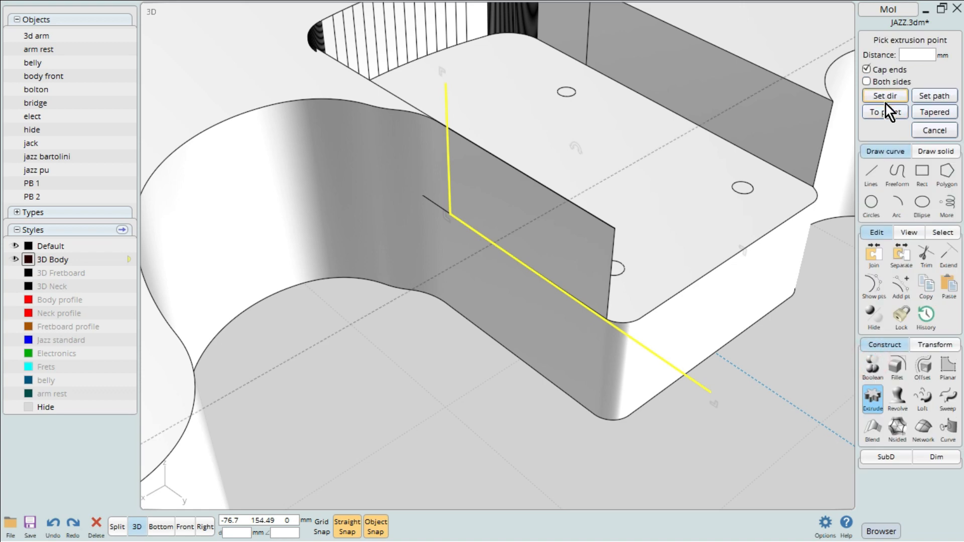
{"action": "left_click", "coordinate": [871, 82]}
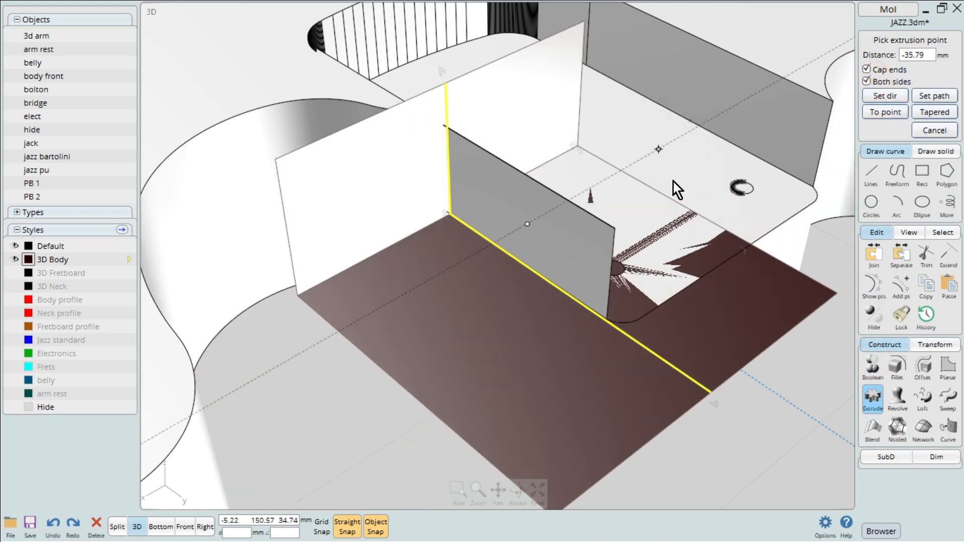
{"action": "left_click", "coordinate": [642, 198]}
- Trim the body and the extruded surface against each other, removing the leftover wall piece beside the neck pocket
{"action": "left_click", "coordinate": [282, 472]}
{"action": "left_click", "coordinate": [548, 225]}
{"action": "left_click", "coordinate": [390, 200]}
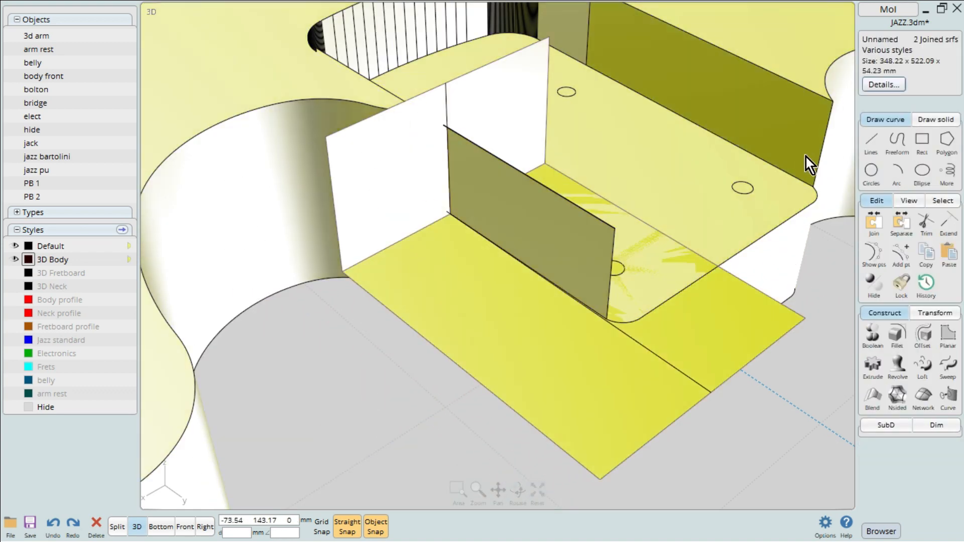
{"action": "left_click", "coordinate": [925, 224]}
{"action": "right_click", "coordinate": [336, 346]}
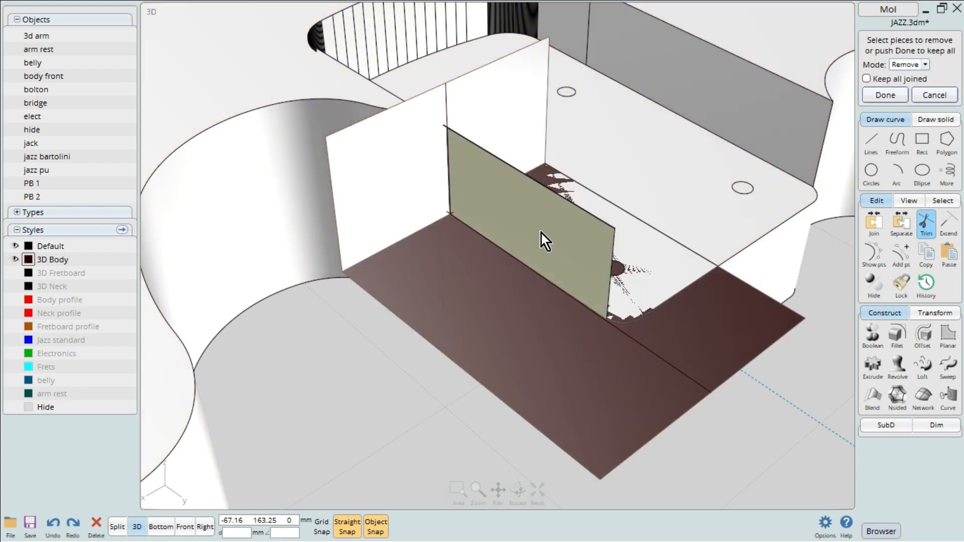
{"action": "left_click", "coordinate": [885, 95]}
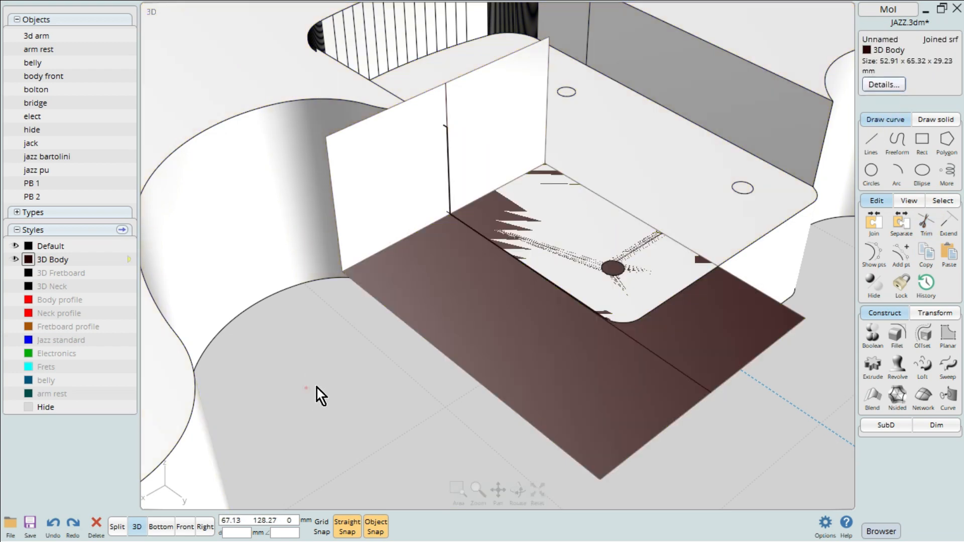
- Delete the extruded cutting surface and its L-shaped construction curve
{"action": "left_click", "coordinate": [458, 335]}
{"action": "key", "text": "Delete"}
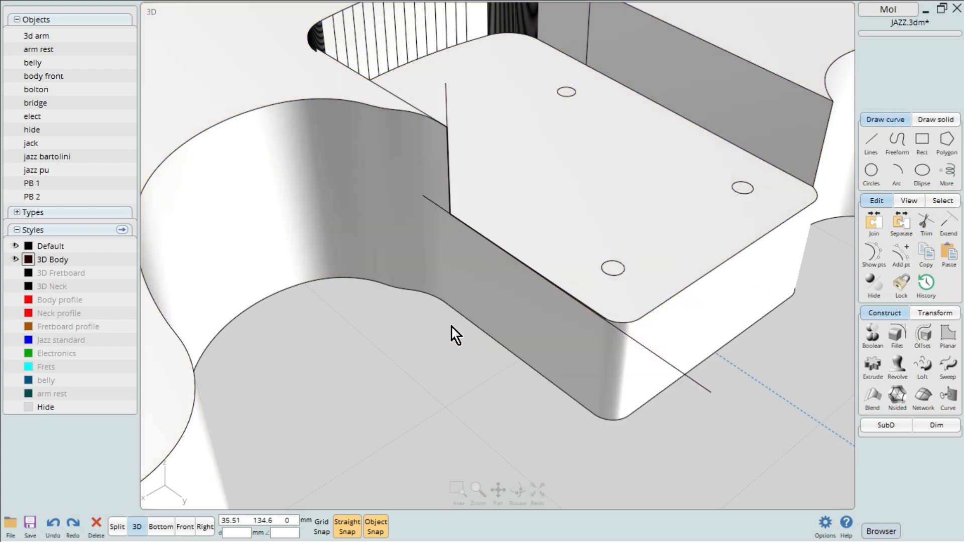
{"action": "scroll", "coordinate": [452, 328], "scroll_direction": "down", "scroll_amount": 5}
{"action": "right_click_drag", "start_coordinate": [538, 225], "coordinate": [379, 200]}
{"action": "left_click", "coordinate": [375, 234]}
{"action": "key", "text": "Delete"}
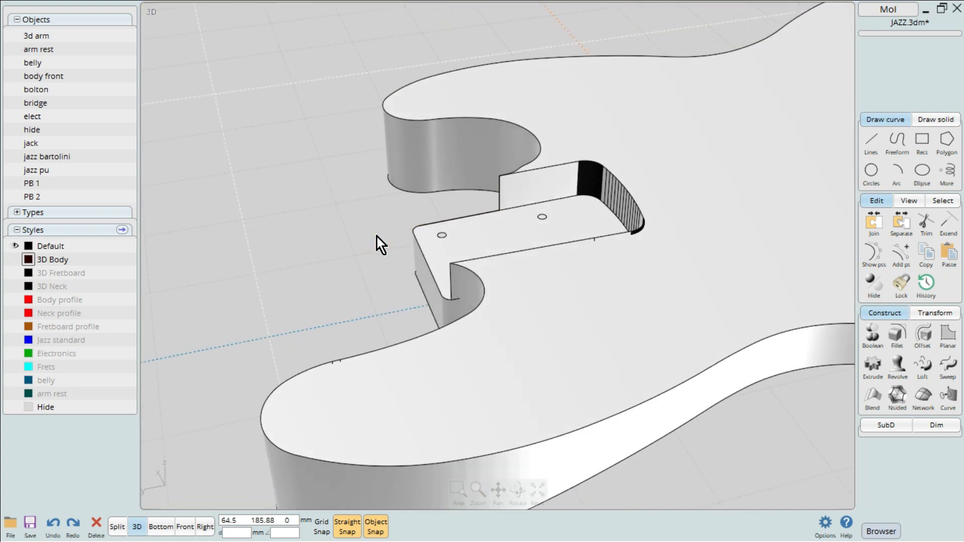
- Inspect the neck pocket's end wall, the trimmed side and the edge line running onto the cutaway wall
{"action": "scroll", "coordinate": [377, 237], "scroll_direction": "down", "scroll_amount": 3}
{"action": "right_click_drag", "start_coordinate": [392, 242], "coordinate": [595, 229]}
{"action": "scroll", "coordinate": [556, 186], "scroll_direction": "up", "scroll_amount": 8}
{"action": "left_click", "coordinate": [423, 164]}
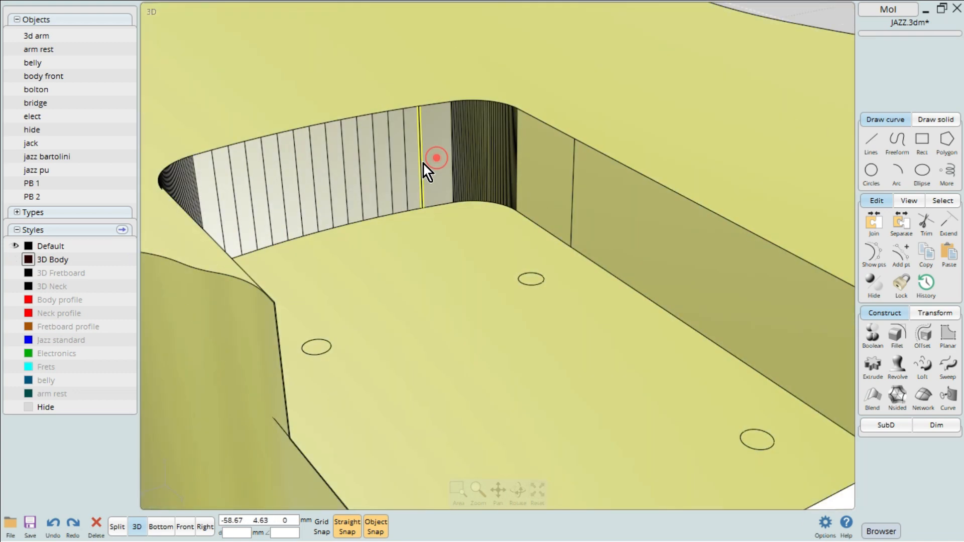
{"action": "scroll", "coordinate": [589, 224], "scroll_direction": "down", "scroll_amount": 6}
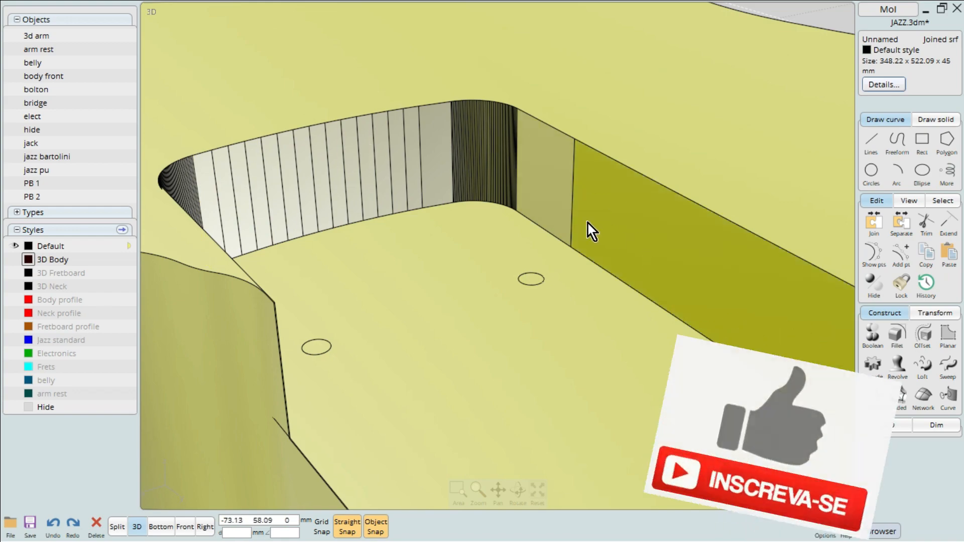
{"action": "right_click_drag", "start_coordinate": [531, 182], "coordinate": [643, 101]}
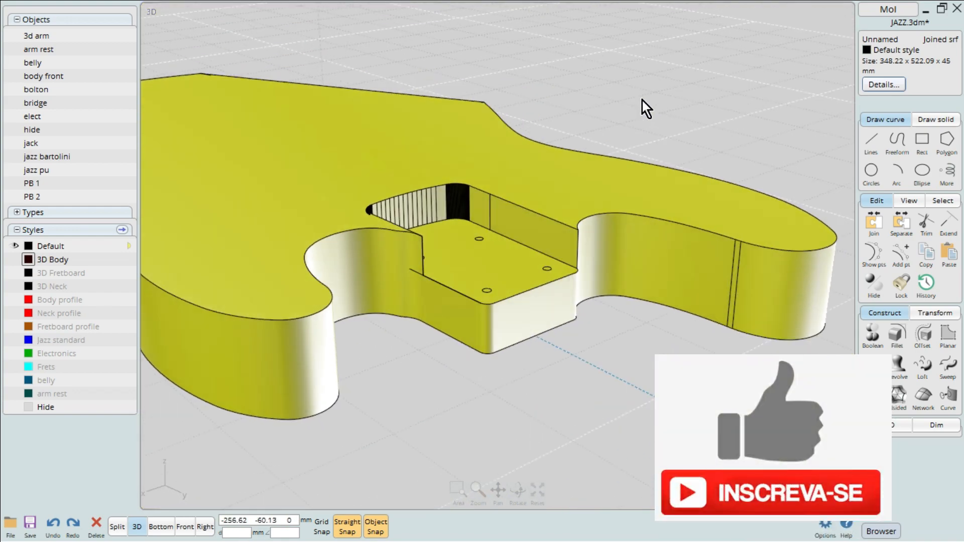
{"action": "scroll", "coordinate": [722, 229], "scroll_direction": "up", "scroll_amount": 6}
{"action": "scroll", "coordinate": [556, 242], "scroll_direction": "down", "scroll_amount": 7}
{"action": "right_click_drag", "start_coordinate": [380, 344], "coordinate": [394, 370]}
{"action": "scroll", "coordinate": [435, 299], "scroll_direction": "up", "scroll_amount": 7}
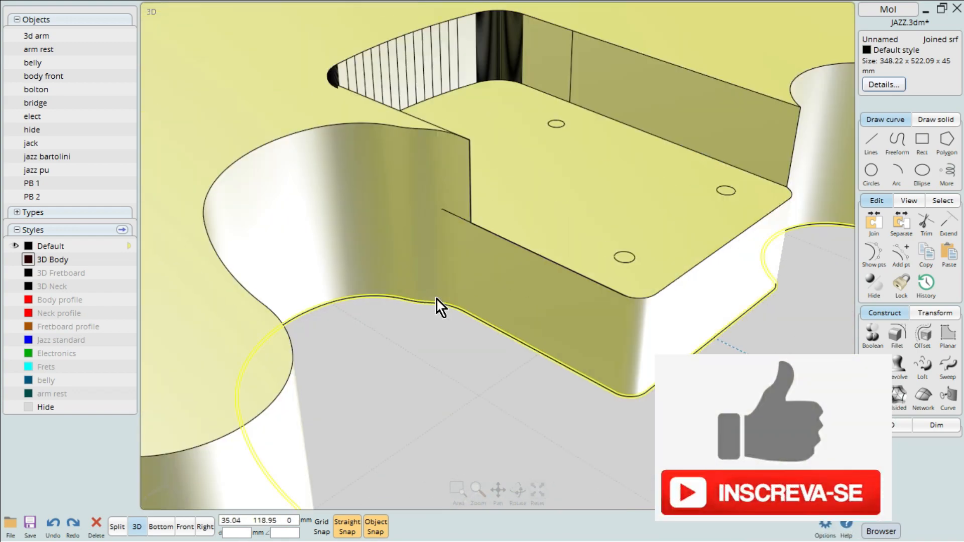
{"action": "left_click", "coordinate": [460, 188]}
{"action": "left_click", "coordinate": [467, 445]}
{"action": "left_click", "coordinate": [464, 191]}
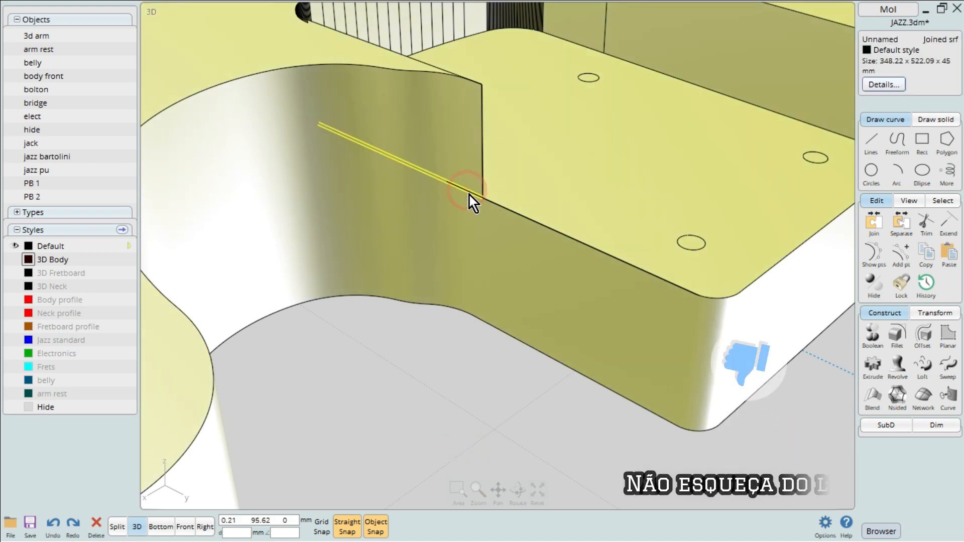
{"action": "scroll", "coordinate": [458, 308], "scroll_direction": "down", "scroll_amount": 3}
{"action": "left_click", "coordinate": [475, 431]}
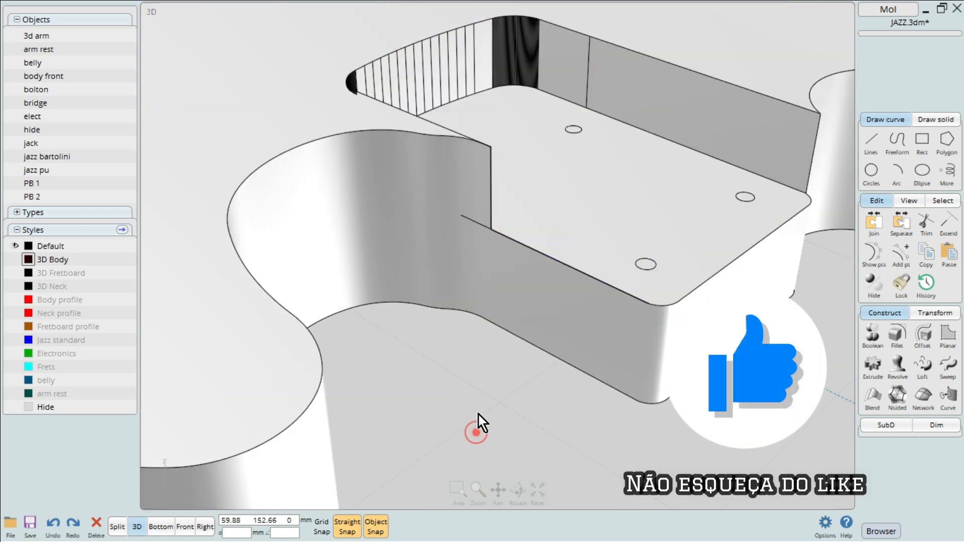
- Review the whole finished body, including its arm rest and belly contour
{"action": "left_click", "coordinate": [490, 297]}
{"action": "scroll", "coordinate": [490, 297], "scroll_direction": "down", "scroll_amount": 8}
{"action": "right_click_drag", "start_coordinate": [606, 240], "coordinate": [574, 233]}
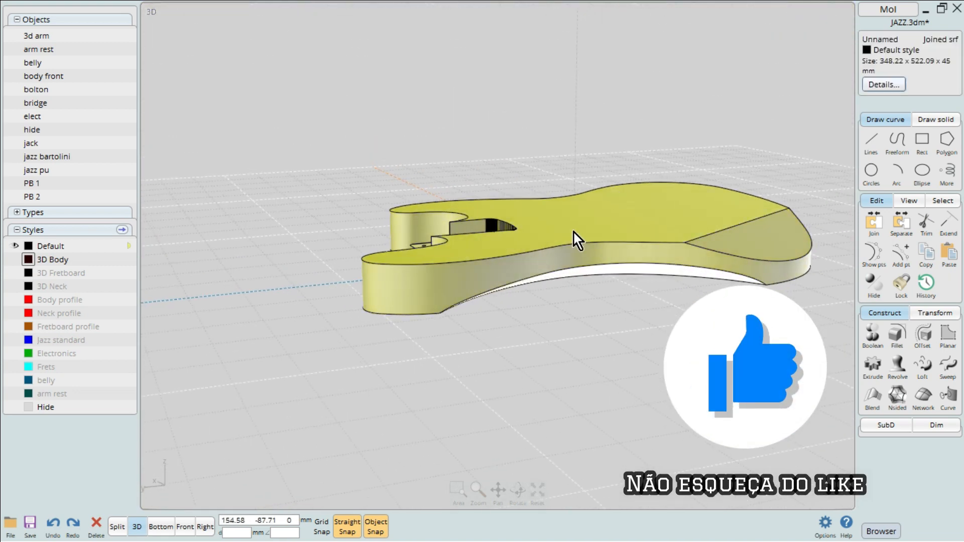
{"action": "scroll", "coordinate": [574, 233], "scroll_direction": "up", "scroll_amount": 4}
{"action": "scroll", "coordinate": [626, 225], "scroll_direction": "down", "scroll_amount": 3}
{"action": "right_click_drag", "start_coordinate": [441, 321], "coordinate": [661, 368]}
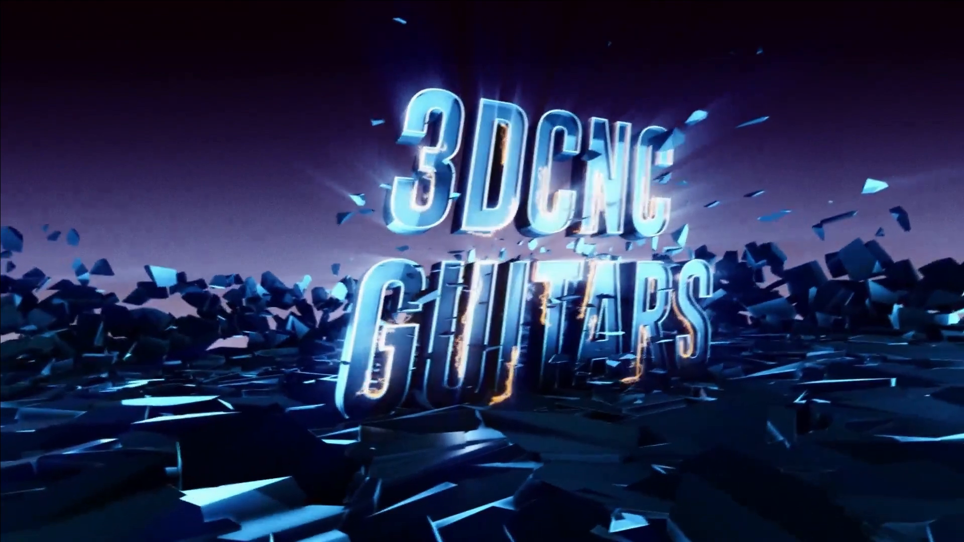